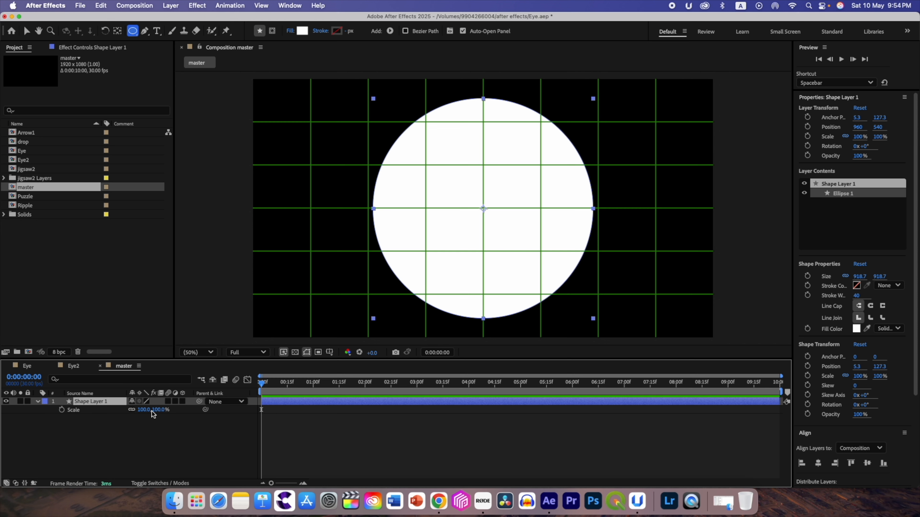
# - Scale the circle's shape layer to 104% and centre its anchor point on the circle, leaving nothing selected
pyautogui.moveTo(142, 410); pyautogui.dragTo(146, 412)
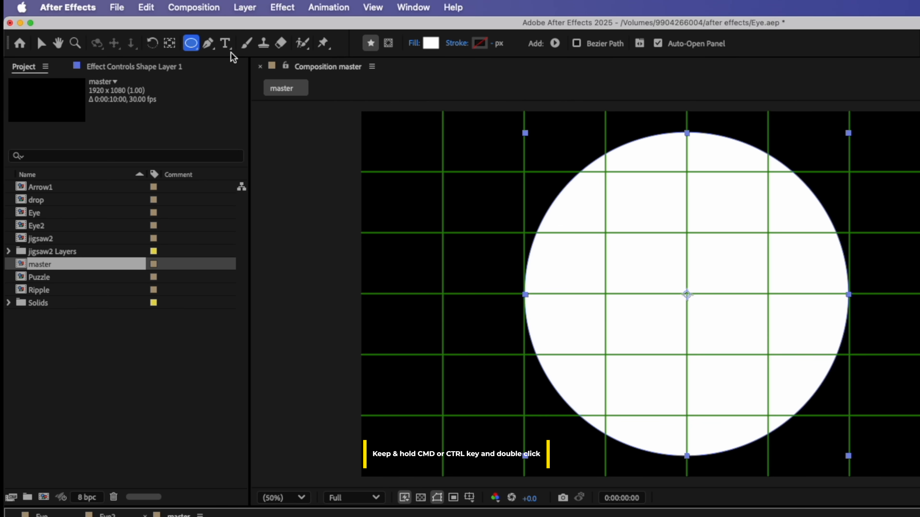
pyautogui.click(170, 44)
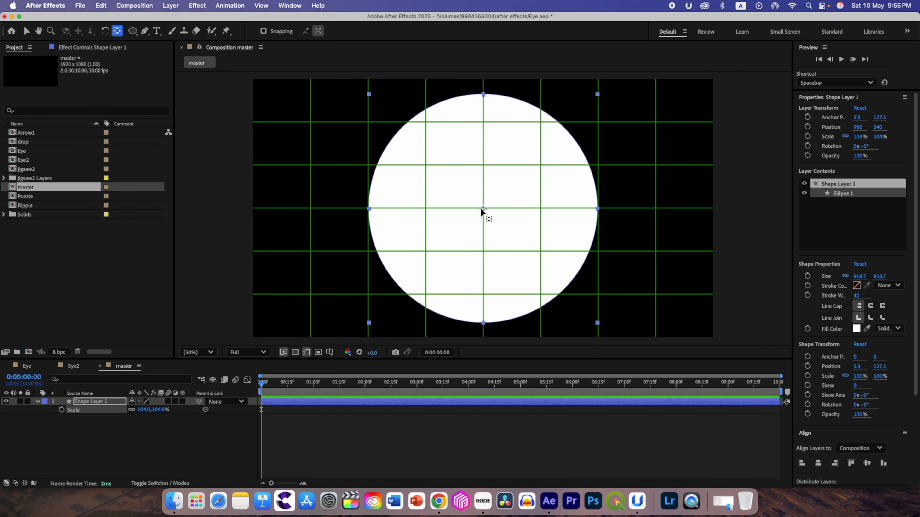
pyautogui.moveTo(482, 208); pyautogui.dragTo(519, 186)
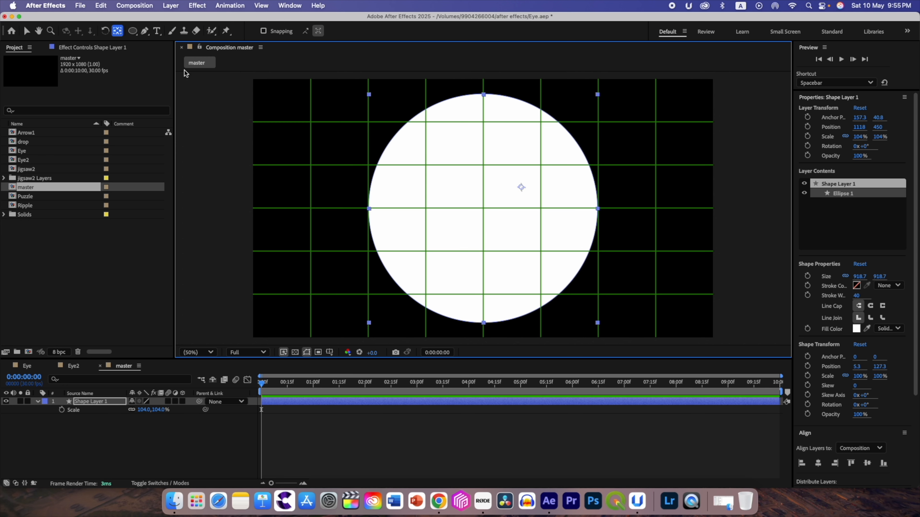
pyautogui.doubleClick(118, 30)
pyautogui.click(115, 428)
pyautogui.click(96, 402)
pyautogui.click(135, 437)
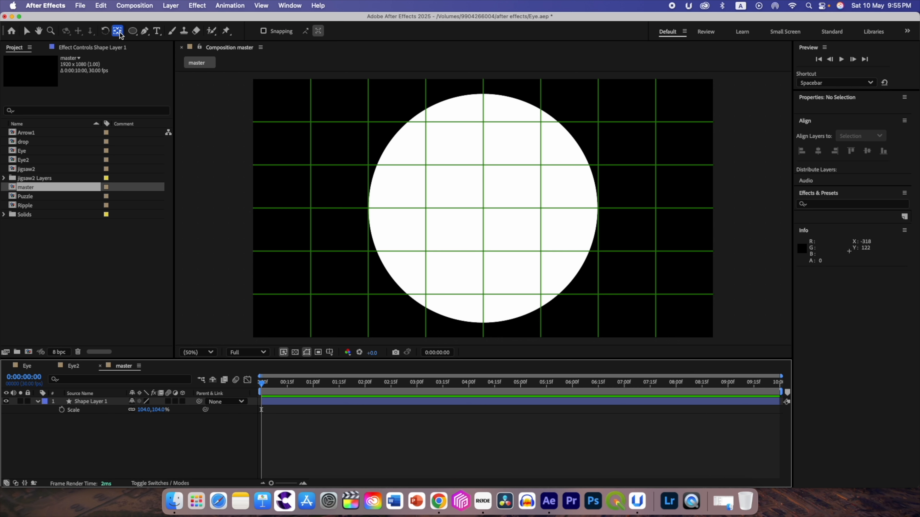
# - Hide the circle's layer and keep the stroke set to None for the Pen tool
pyautogui.click(145, 32)
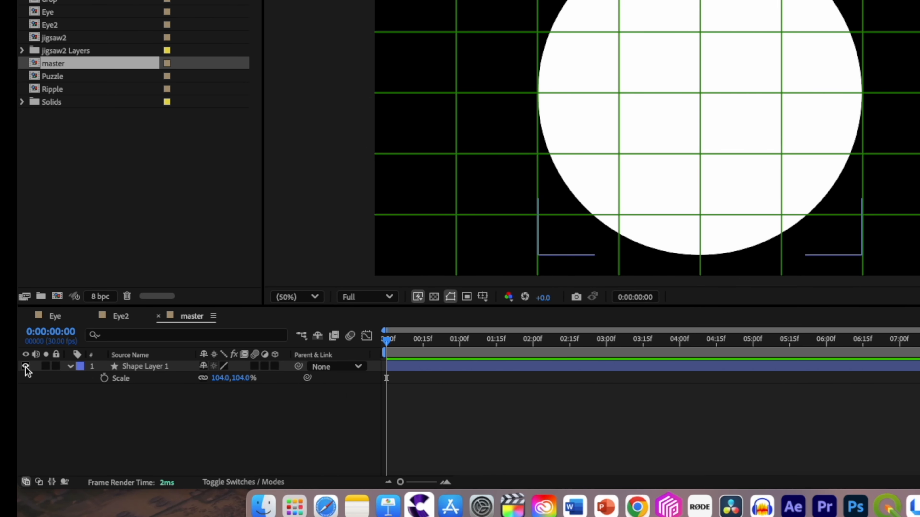
pyautogui.click(25, 367)
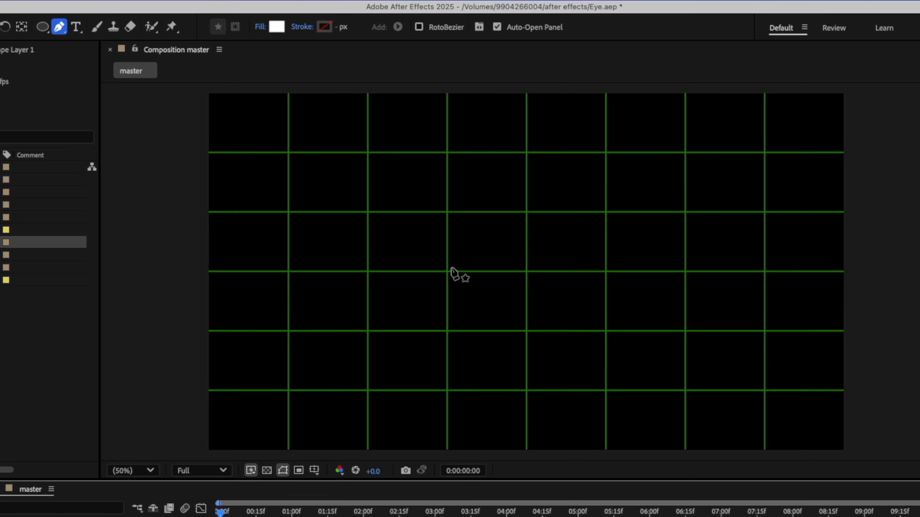
pyautogui.click(302, 27)
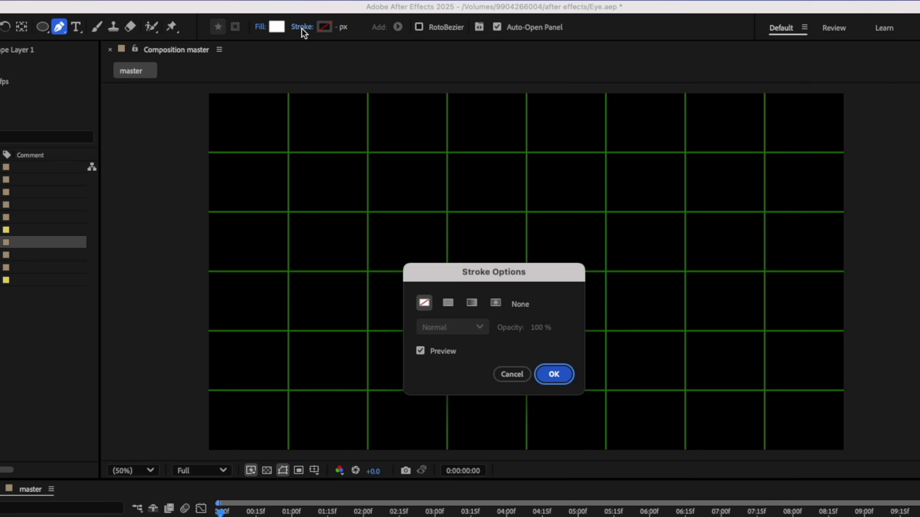
pyautogui.click(554, 376)
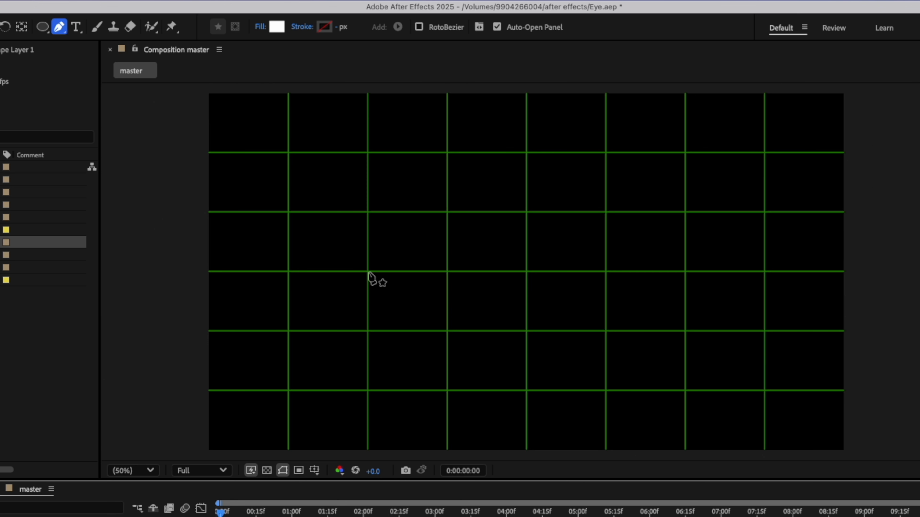
# - Draw a closed, centred almond shape four grid cells wide and two high, with smooth curves at its upper and lower midpoints
pyautogui.click(368, 271)
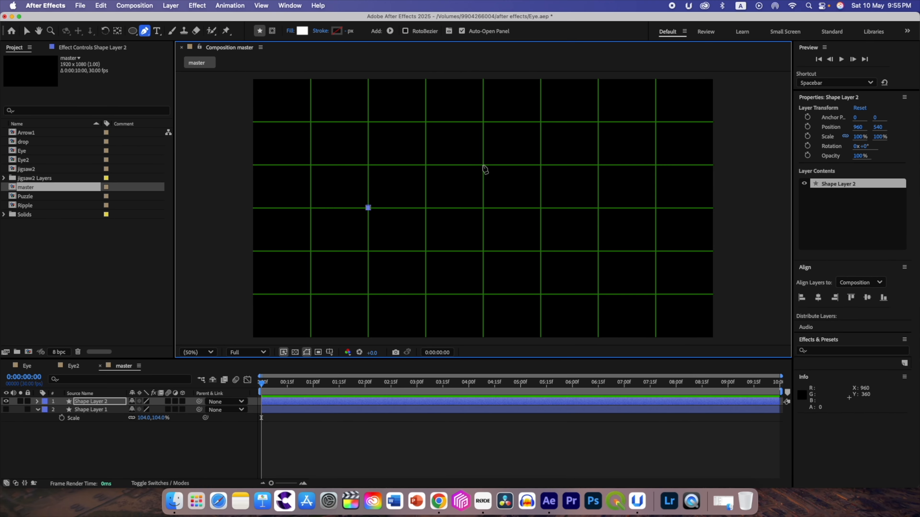
pyautogui.click(526, 212)
pyautogui.moveTo(483, 168); pyautogui.dragTo(541, 167)
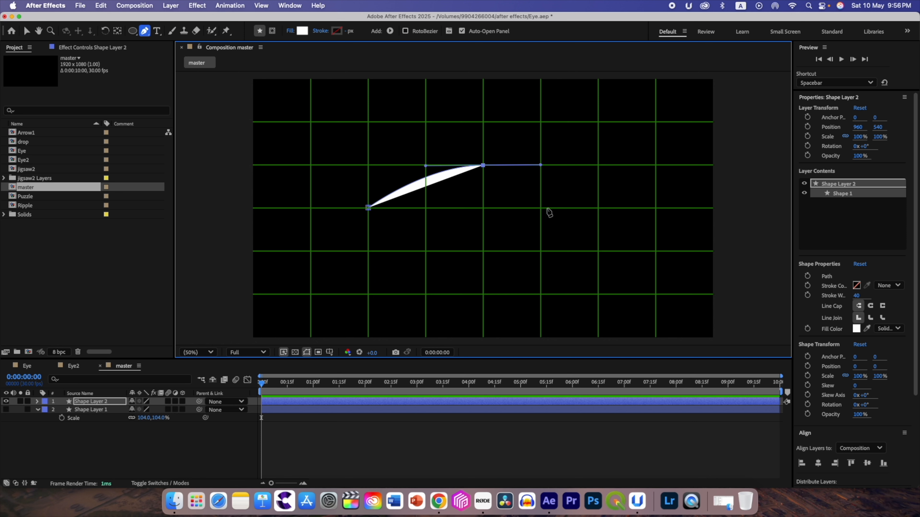
pyautogui.click(598, 209)
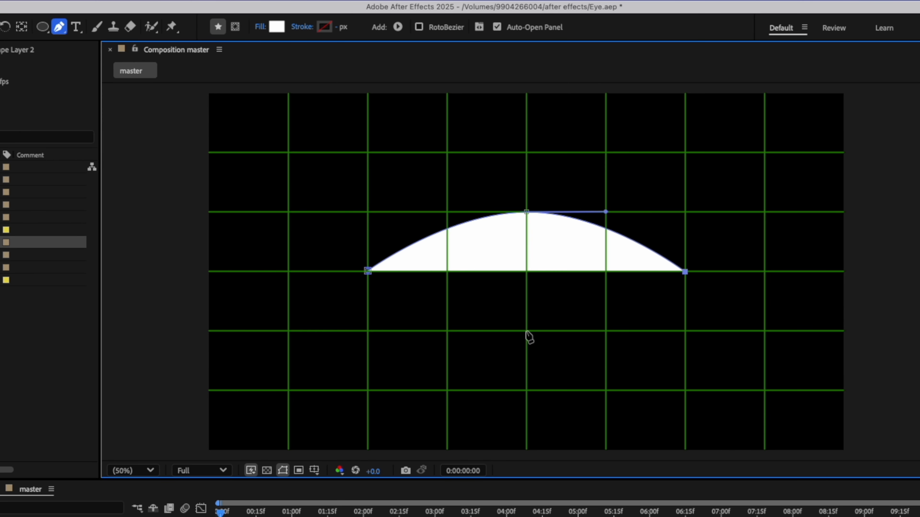
pyautogui.click(527, 331)
pyautogui.moveTo(527, 332); pyautogui.dragTo(448, 331)
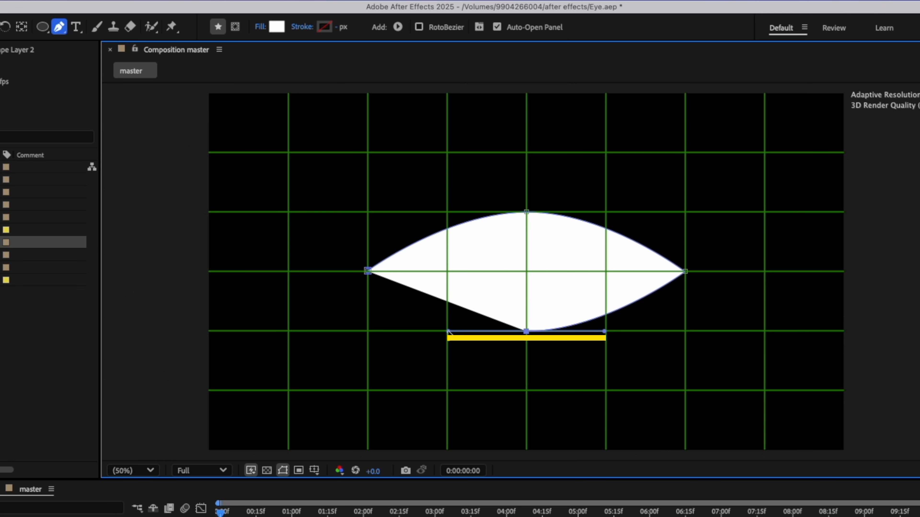
pyautogui.click(367, 271)
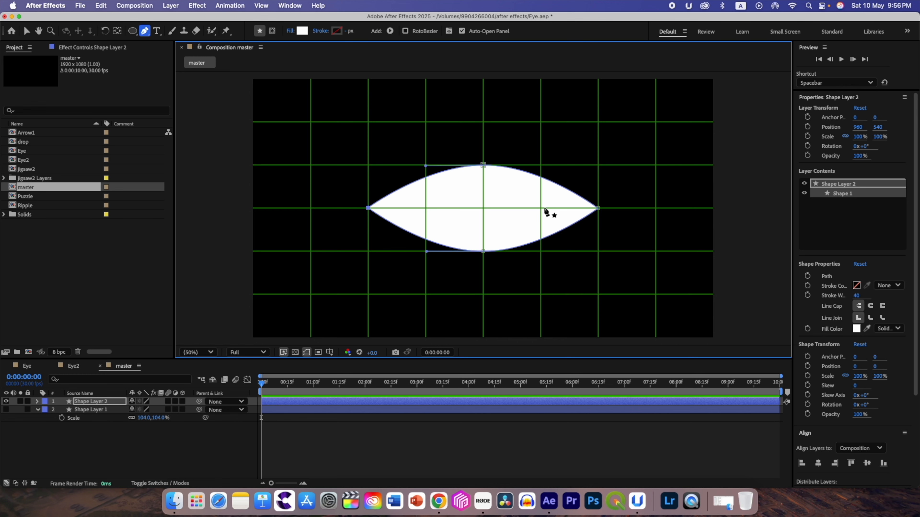
# - Rename the hidden circle's layer to round
pyautogui.click(96, 410)
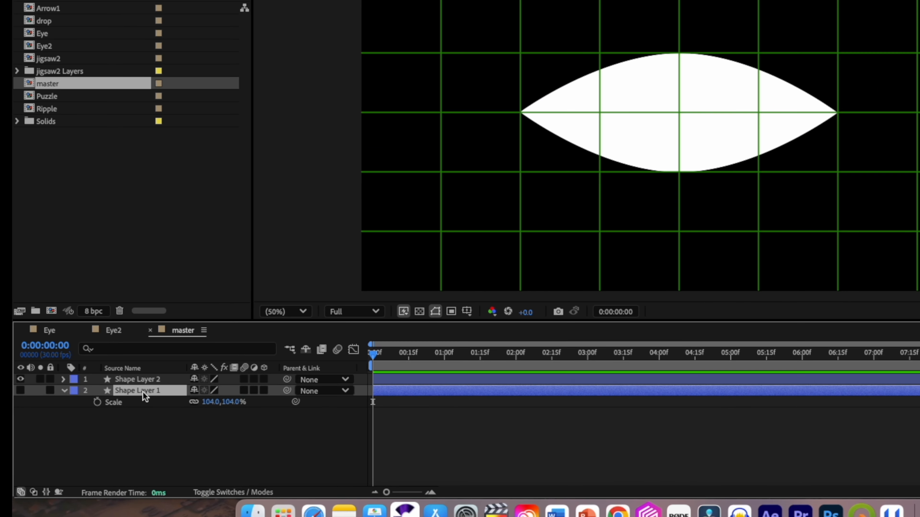
pyautogui.press('Return')
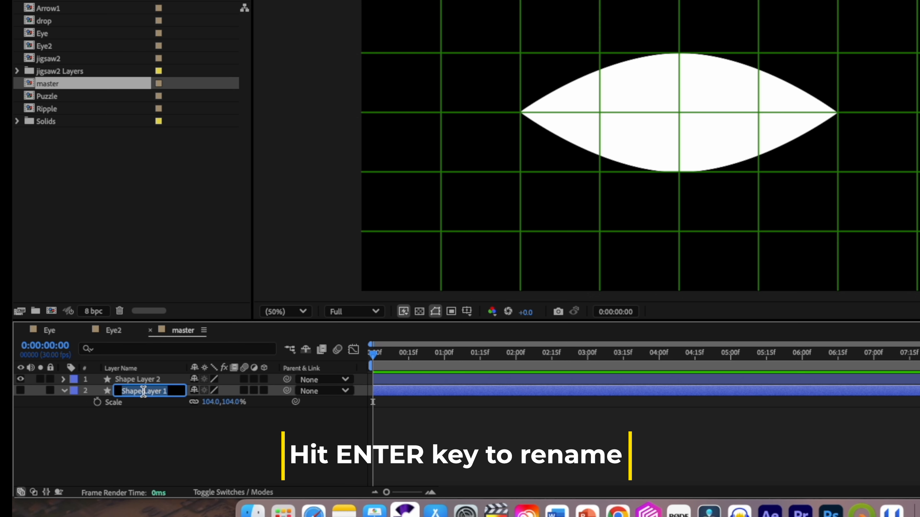
pyautogui.write('round')
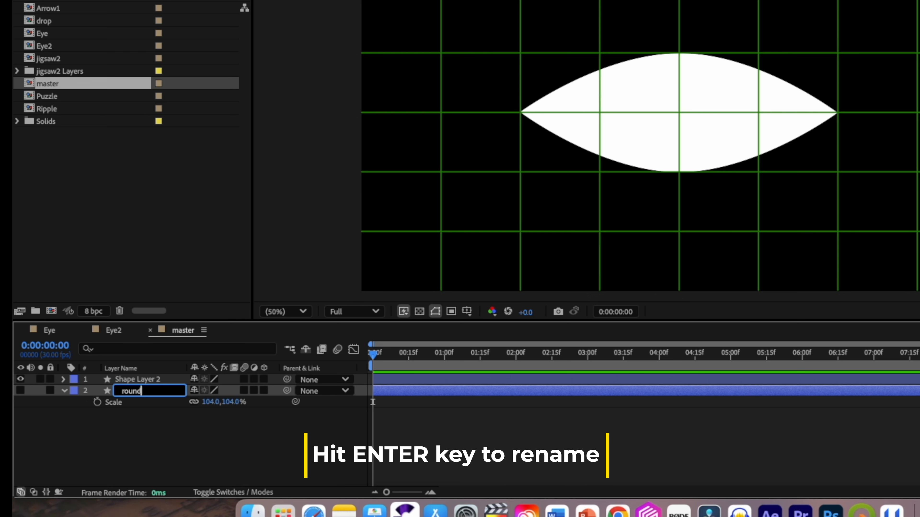
pyautogui.press('Return')
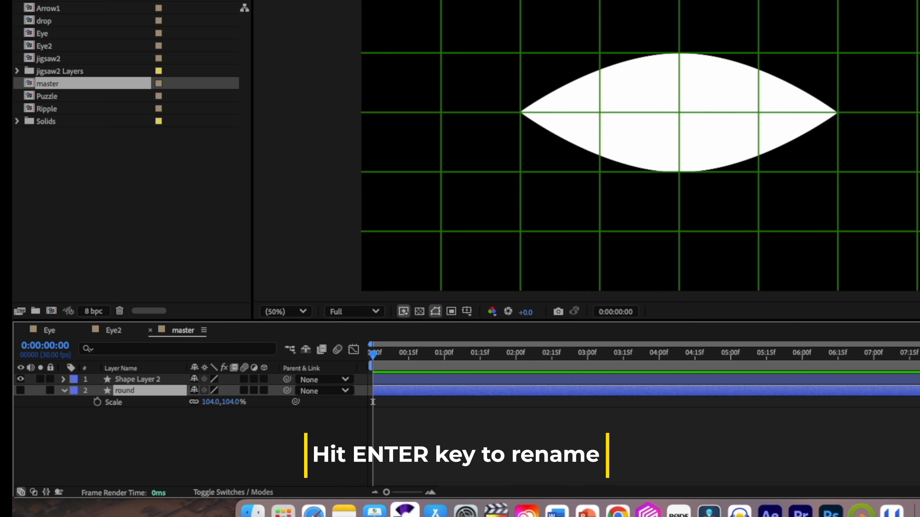
# - Rename the almond shape's layer to sclera
pyautogui.click(140, 380)
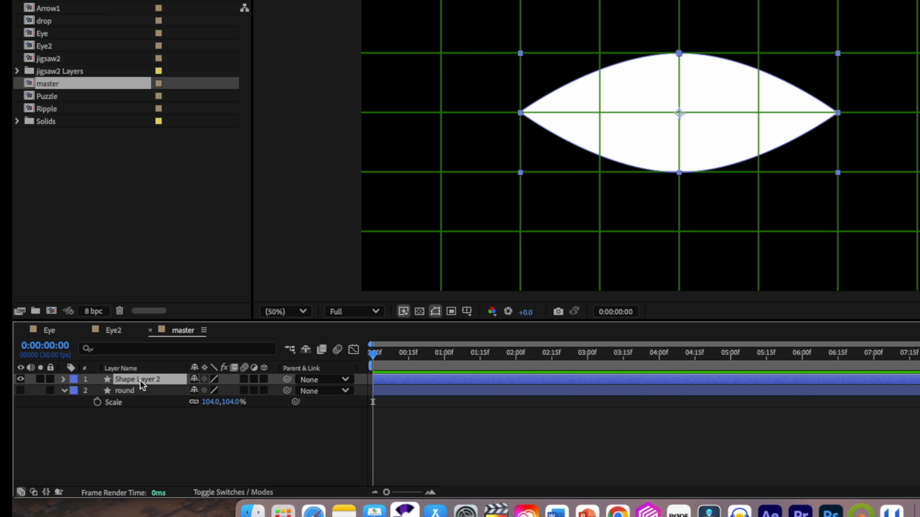
pyautogui.press('Return')
pyautogui.write('sclera')
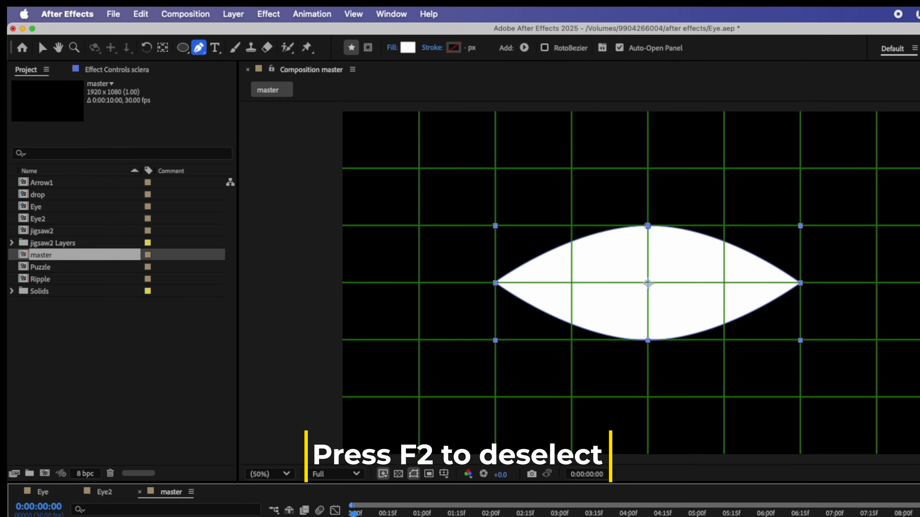
# - Draw a circle about 258 px in diameter inside the almond shape on a new layer, and centre it horizontally and vertically in the composition
pyautogui.press('F2')
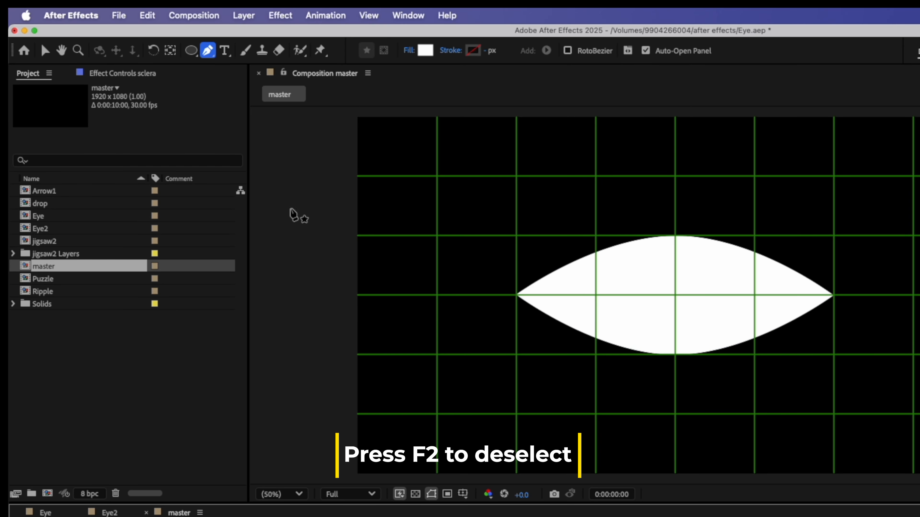
pyautogui.moveTo(191, 58); pyautogui.dragTo(227, 84)
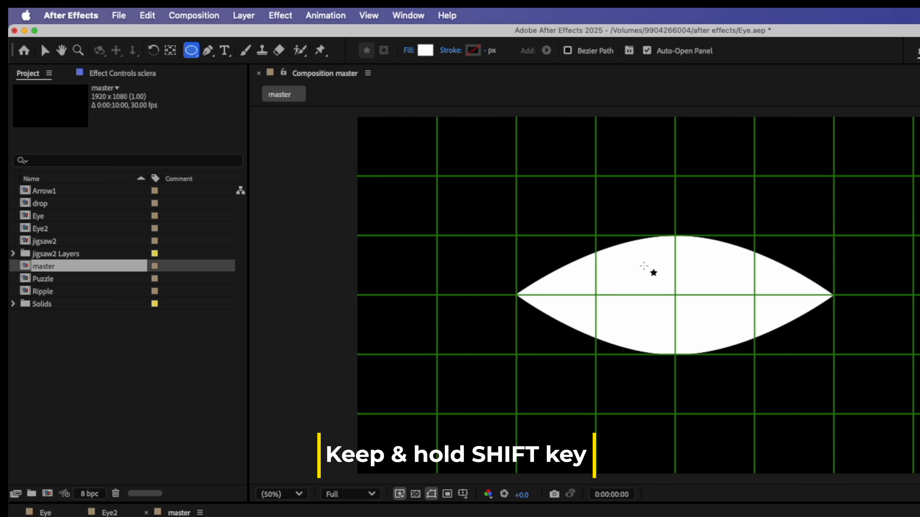
pyautogui.moveTo(637, 260)
pyautogui.mouseDown()
pyautogui.moveTo(701, 323)
pyautogui.moveTo(710, 346)
pyautogui.mouseUp()
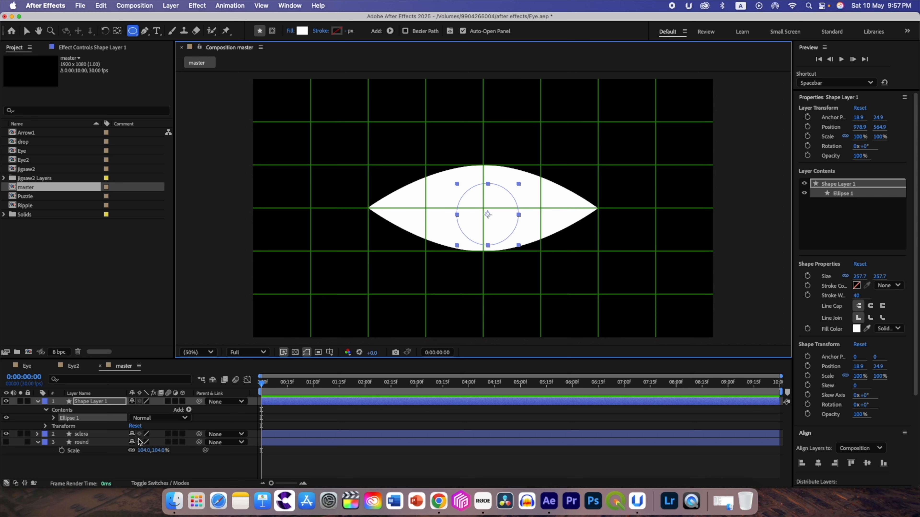
pyautogui.click(820, 464)
pyautogui.click(867, 465)
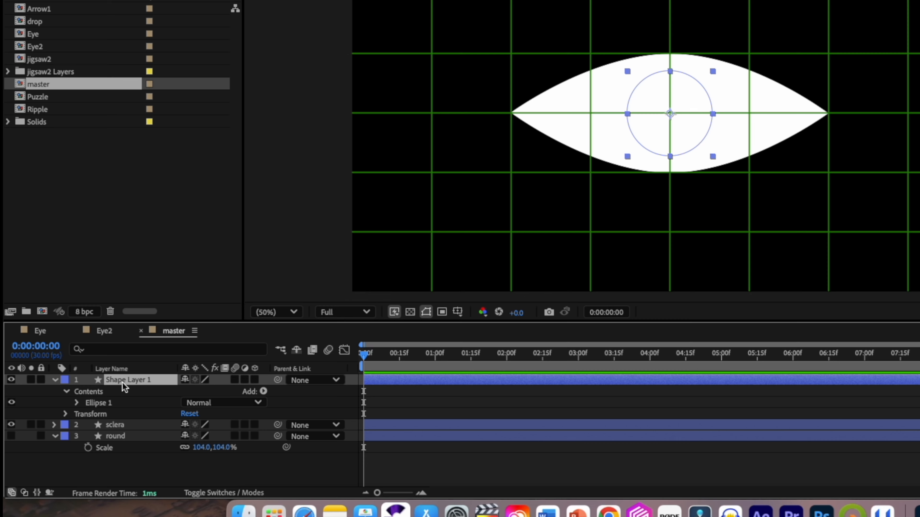
# - Rename the small circle's layer to Iris
pyautogui.press('Return')
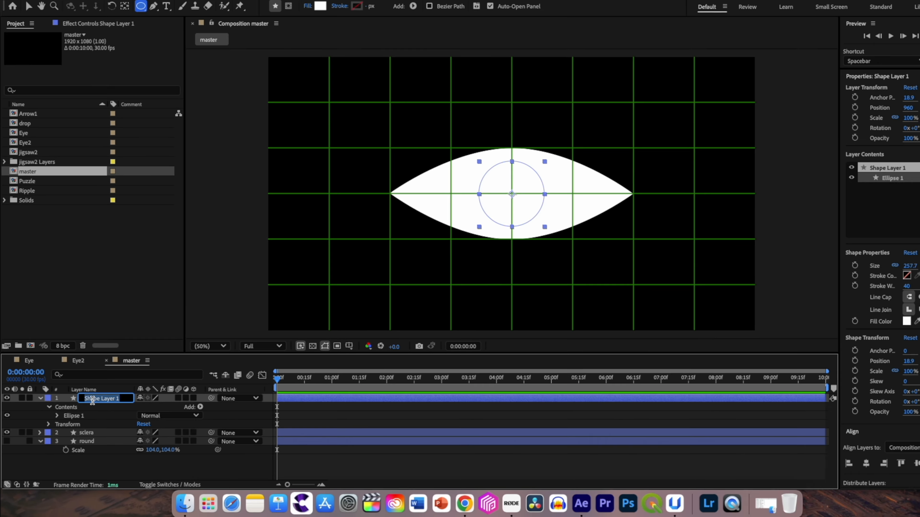
pyautogui.press('BackSpace')
pyautogui.write('Iris')
pyautogui.press('Return')
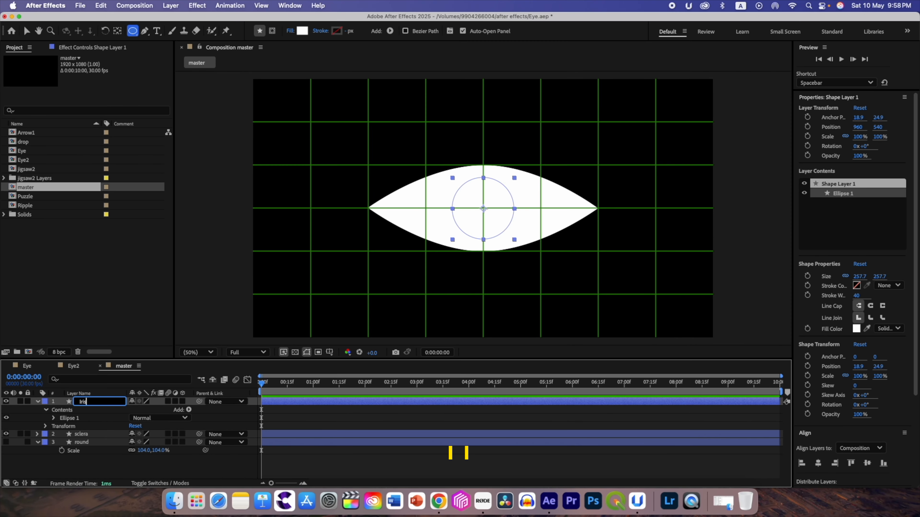
# - Duplicate the Iris layer and name the copy pupil
pyautogui.press('super+d')
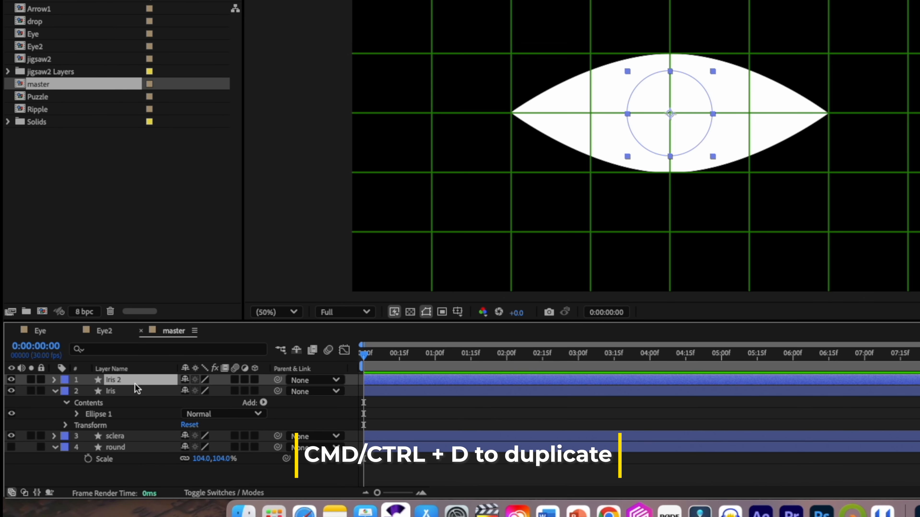
pyautogui.write('pupil')
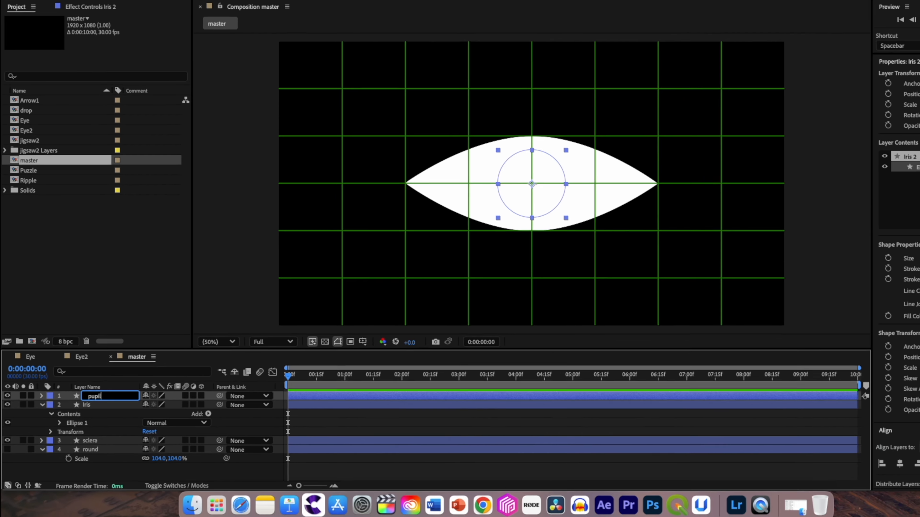
pyautogui.press('Return')
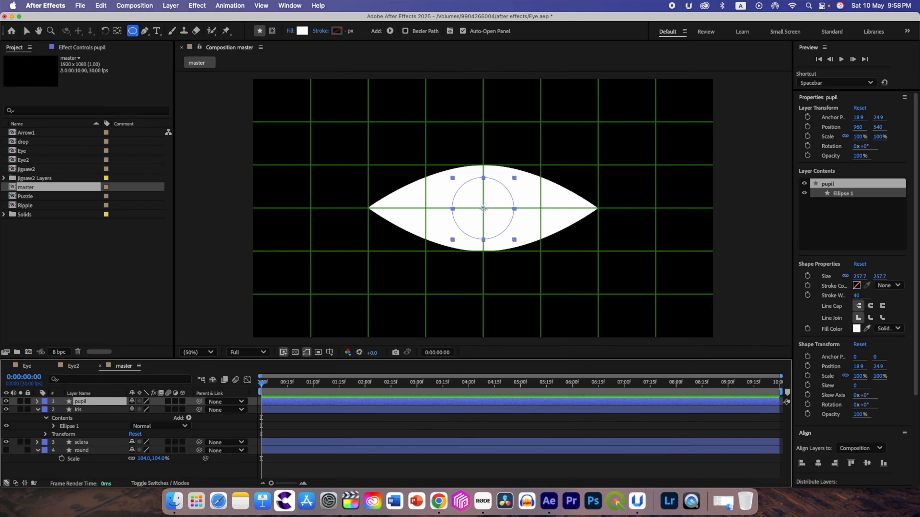
# - Collapse the Iris layer's properties and set the pupil circle's fill colour to black, 000000
pyautogui.click(36, 411)
pyautogui.click(83, 412)
pyautogui.click(87, 403)
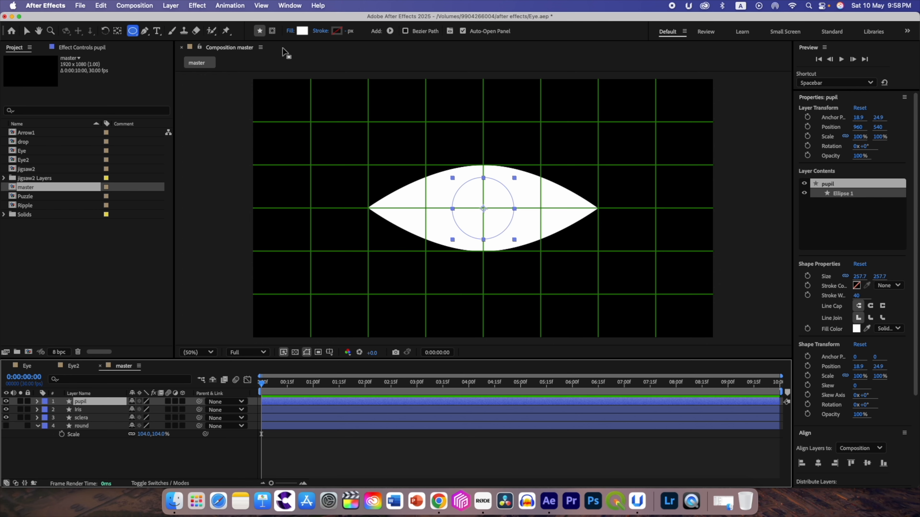
pyautogui.click(302, 31)
pyautogui.write('000000')
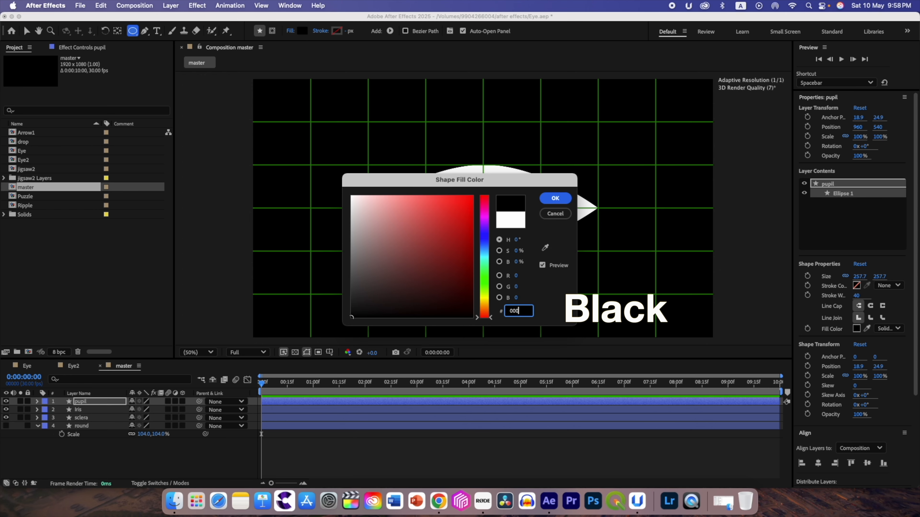
pyautogui.click(556, 198)
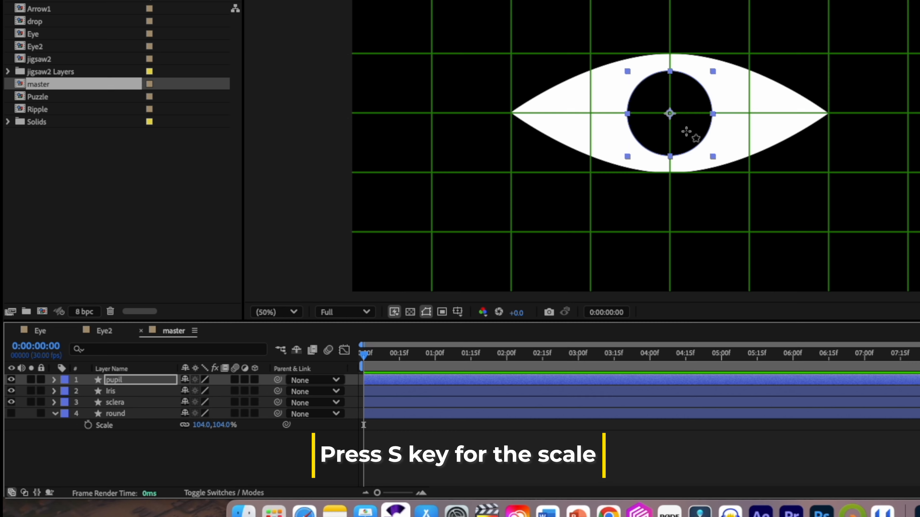
# - Scale the pupil layer down to 54%
pyautogui.click(127, 384)
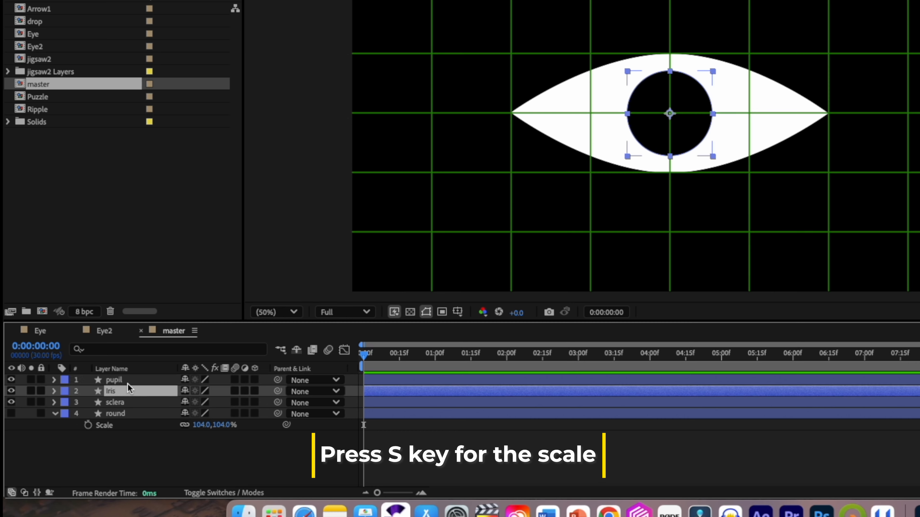
pyautogui.press('s')
pyautogui.moveTo(201, 394); pyautogui.dragTo(168, 403)
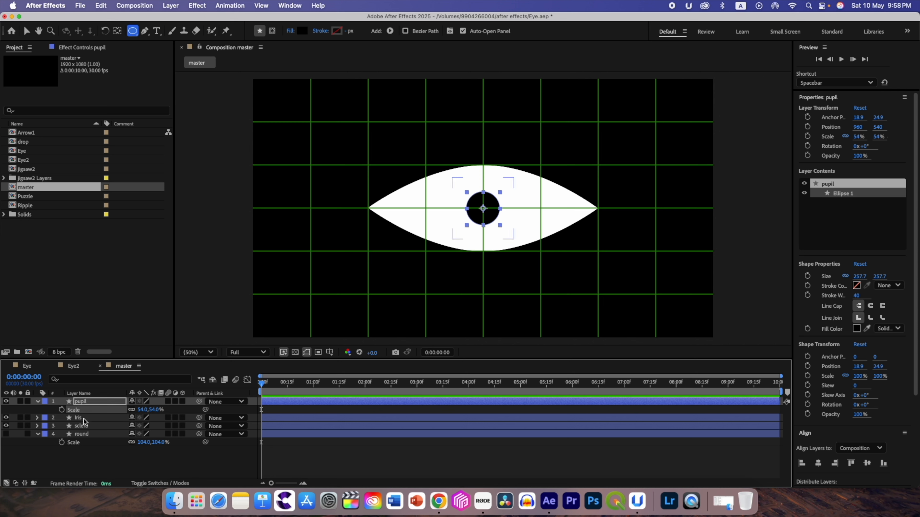
# - Set the Iris layer's fill colour to a bright red
pyautogui.click(109, 418)
pyautogui.click(301, 31)
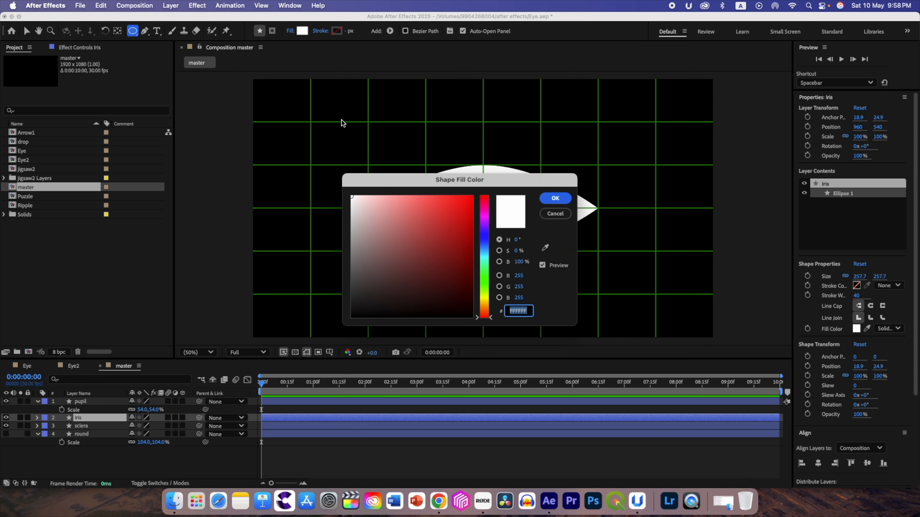
pyautogui.click(464, 201)
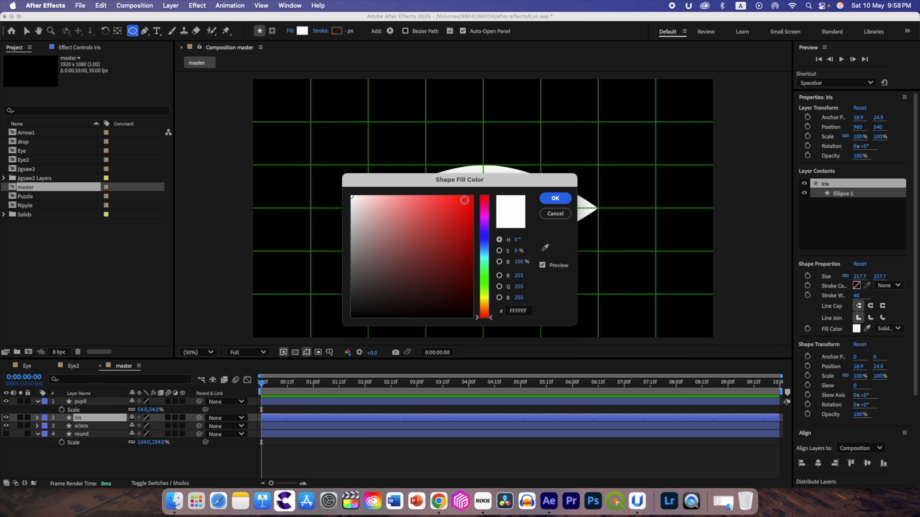
pyautogui.click(555, 198)
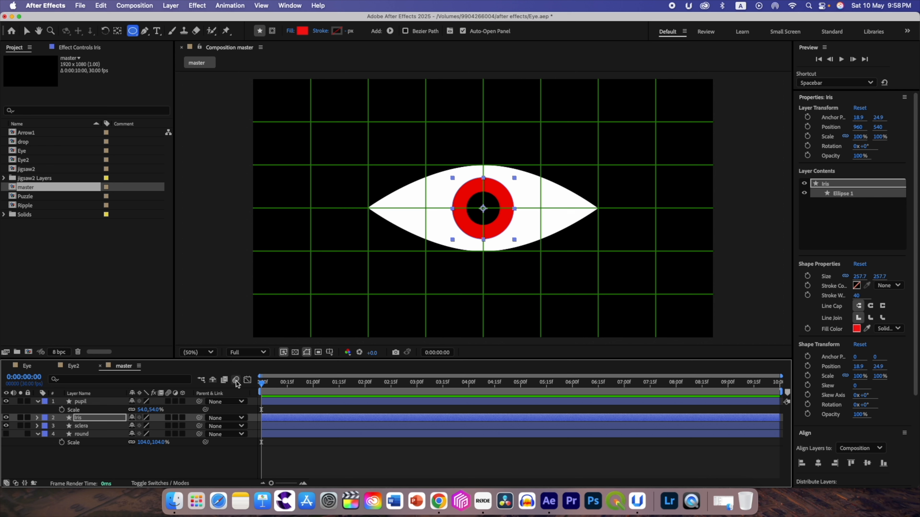
# - Set the pupil layer's scale to 50% and collapse its properties
pyautogui.click(87, 401)
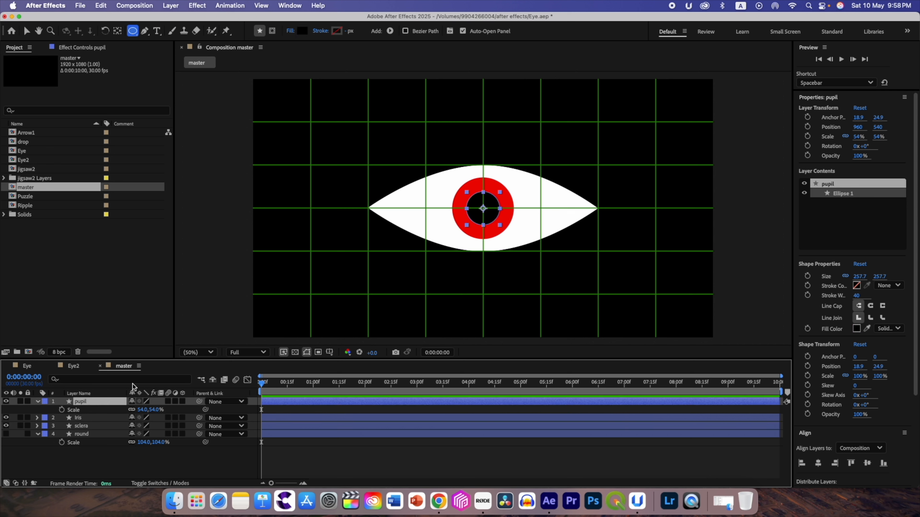
pyautogui.click(141, 411)
pyautogui.press('Return')
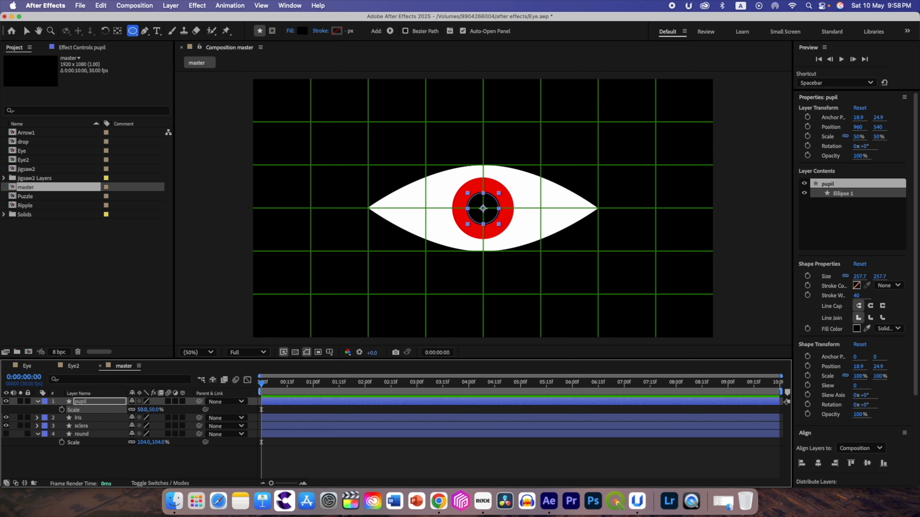
pyautogui.click(37, 402)
pyautogui.click(85, 449)
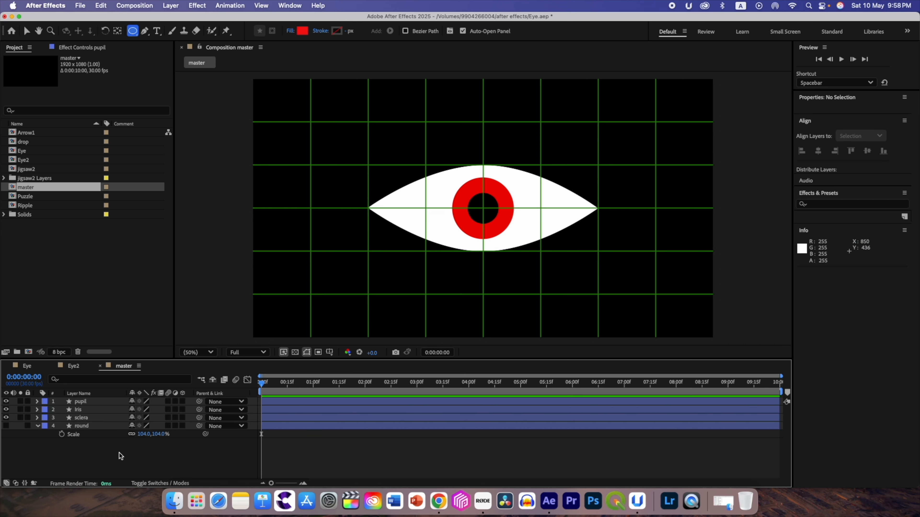
# - Create a null object and parent the pupil and Iris layers to it
pyautogui.rightClick(177, 461)
pyautogui.moveTo(261, 362)
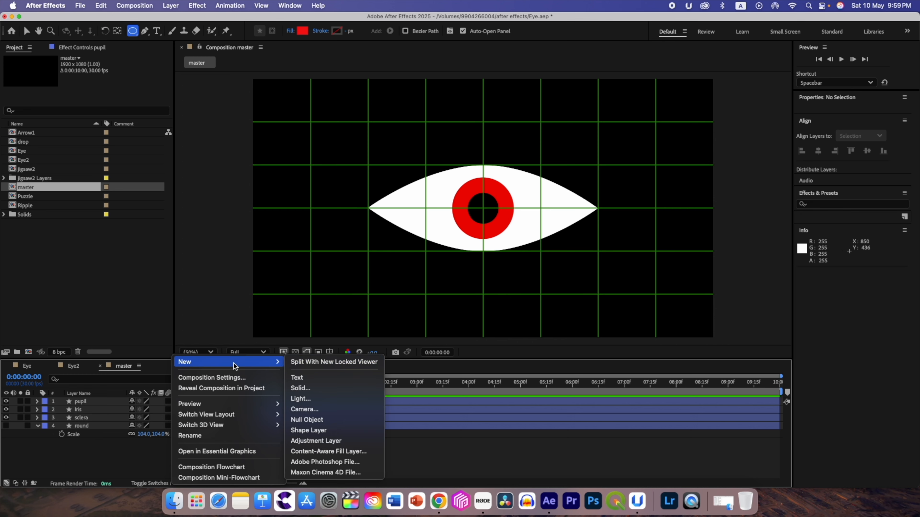
pyautogui.click(307, 420)
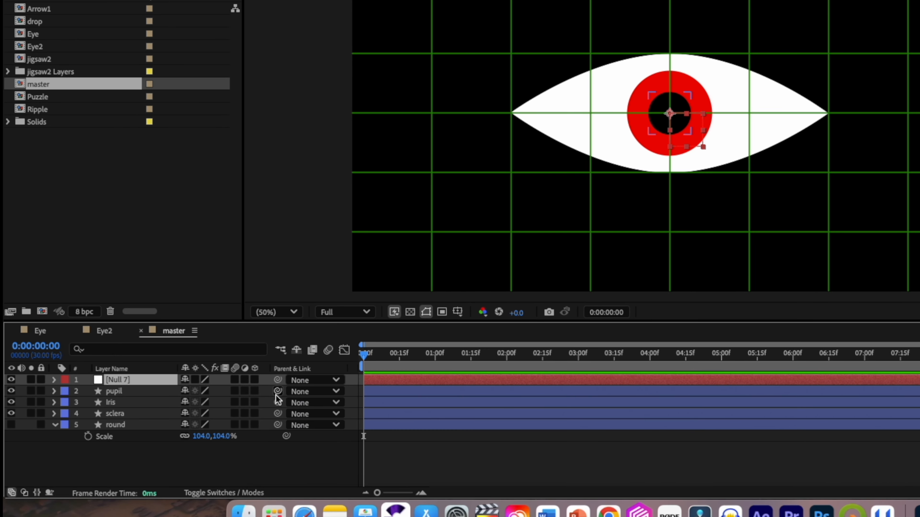
pyautogui.click(121, 395)
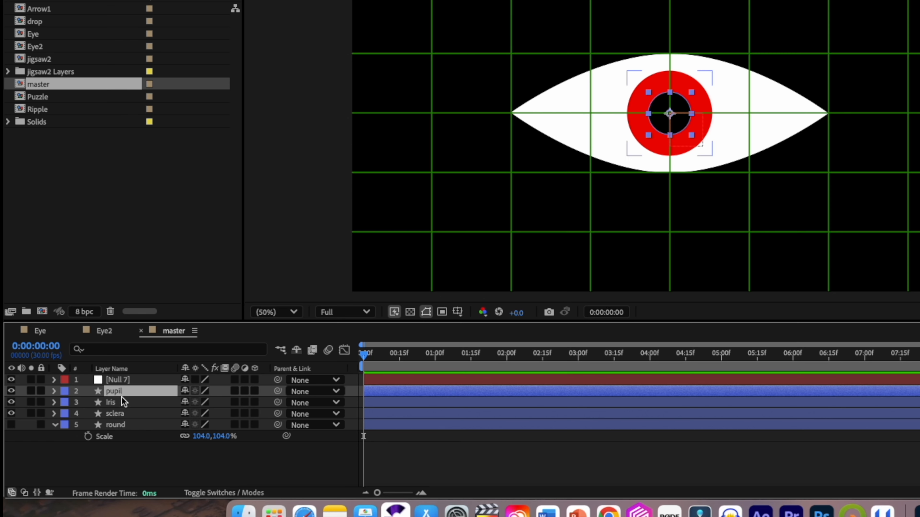
pyautogui.keyDown('shift'); pyautogui.click(123, 402); pyautogui.keyUp('shift')
pyautogui.moveTo(277, 392); pyautogui.dragTo(87, 402)
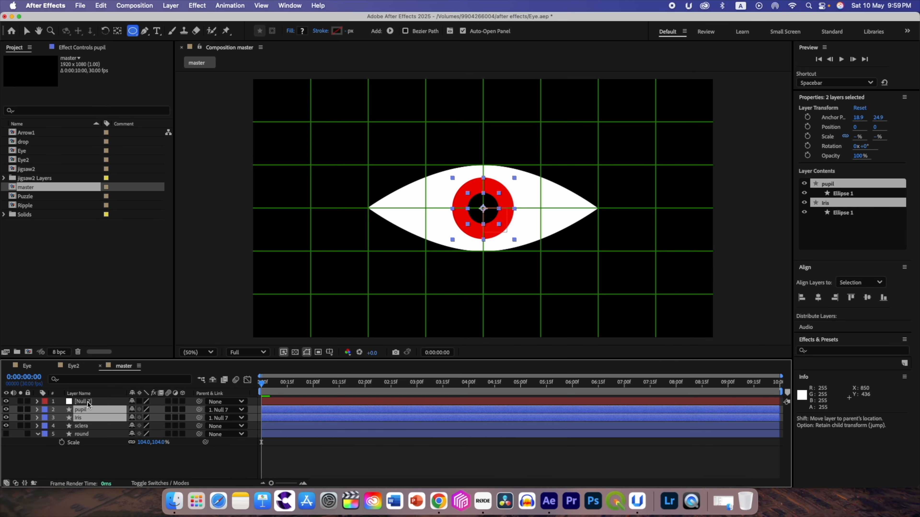
# - Test moving the null object across the eye with the Selection tool, and undo the move
pyautogui.click(97, 403)
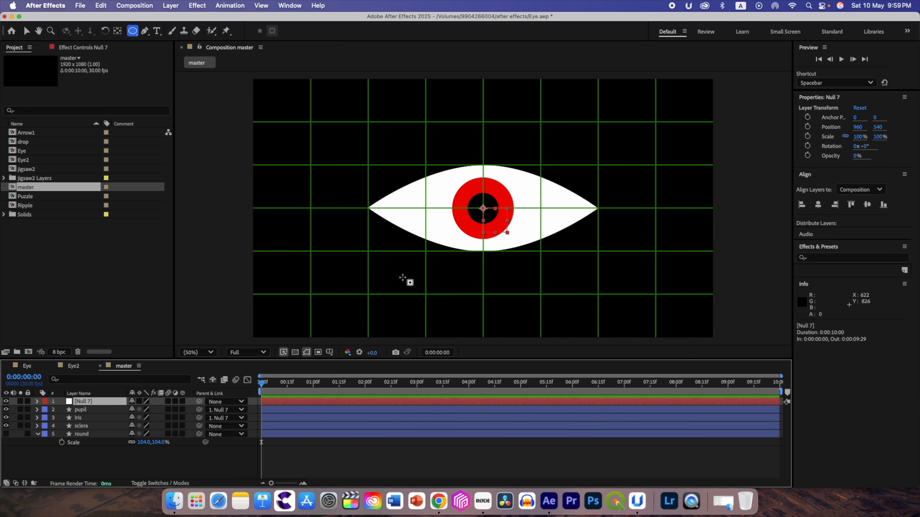
pyautogui.click(26, 33)
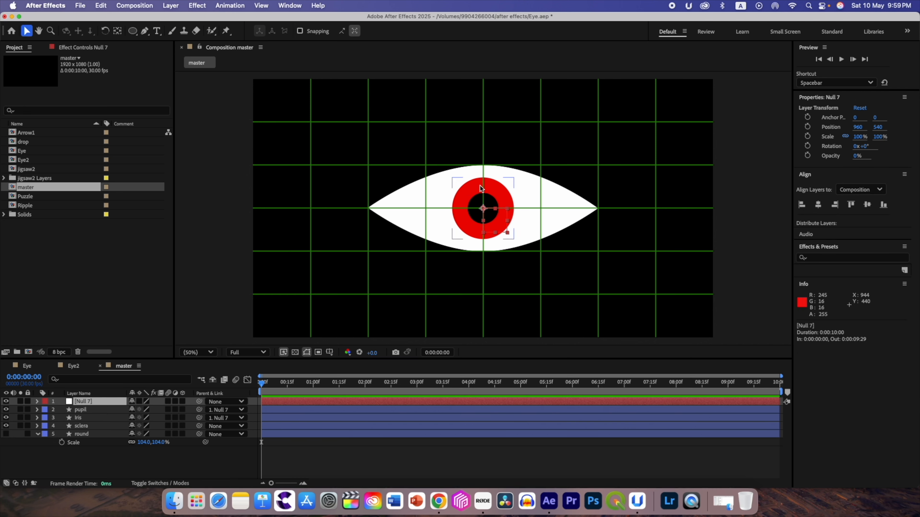
pyautogui.moveTo(484, 212); pyautogui.dragTo(522, 208)
pyautogui.click(103, 5)
pyautogui.click(105, 17)
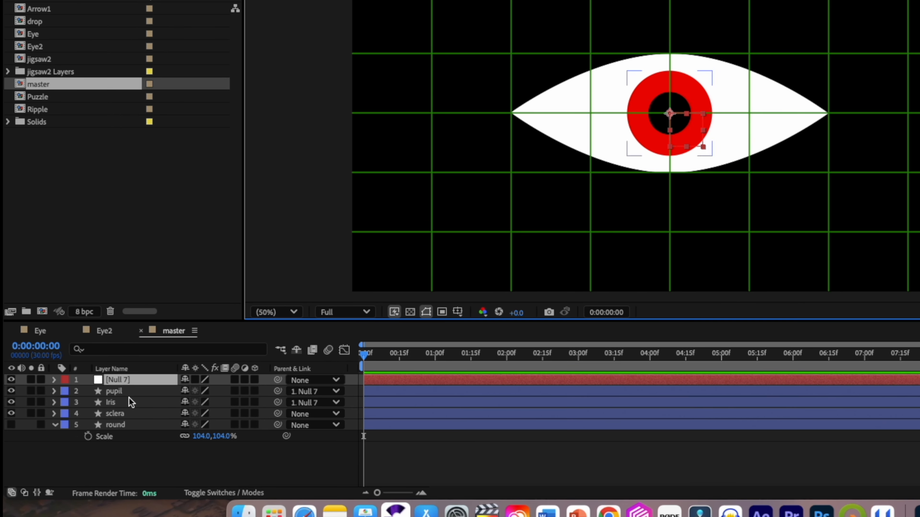
# - Apply the Set Matte effect to the Iris layer
pyautogui.click(125, 402)
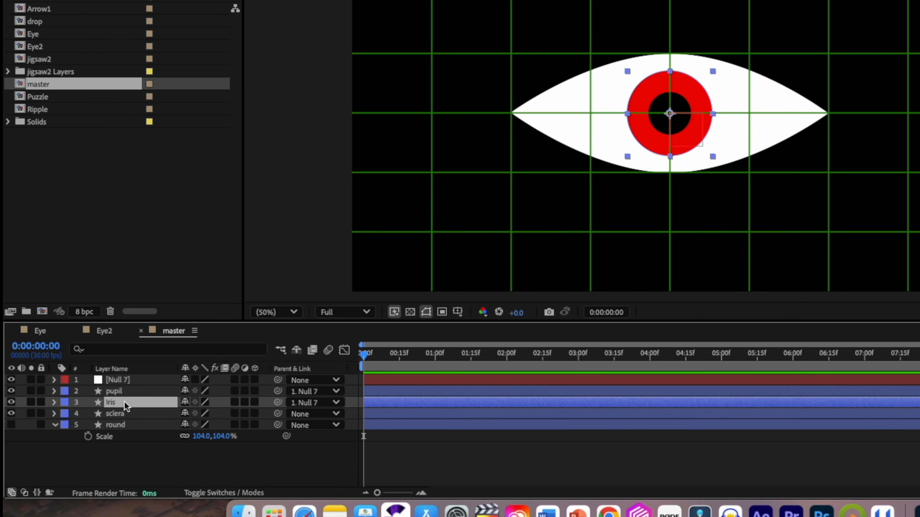
pyautogui.hotkey('ctrl', 'space')
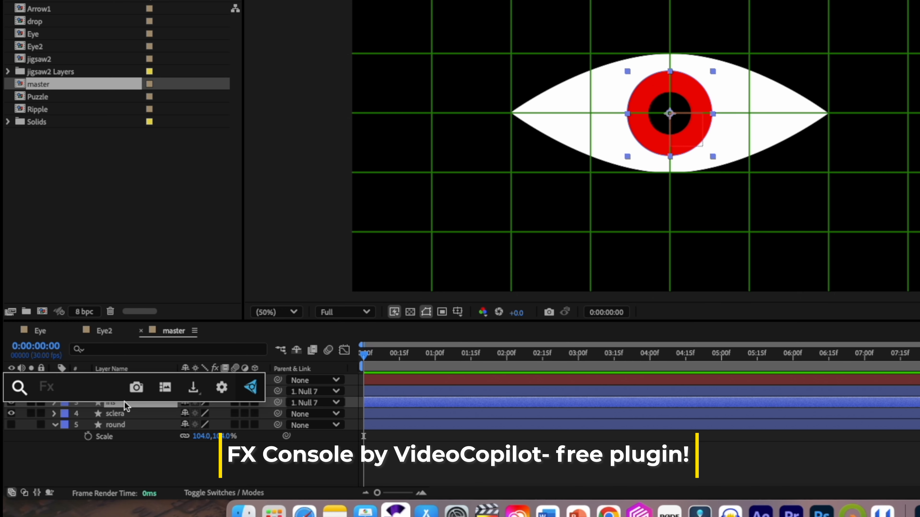
pyautogui.write('set')
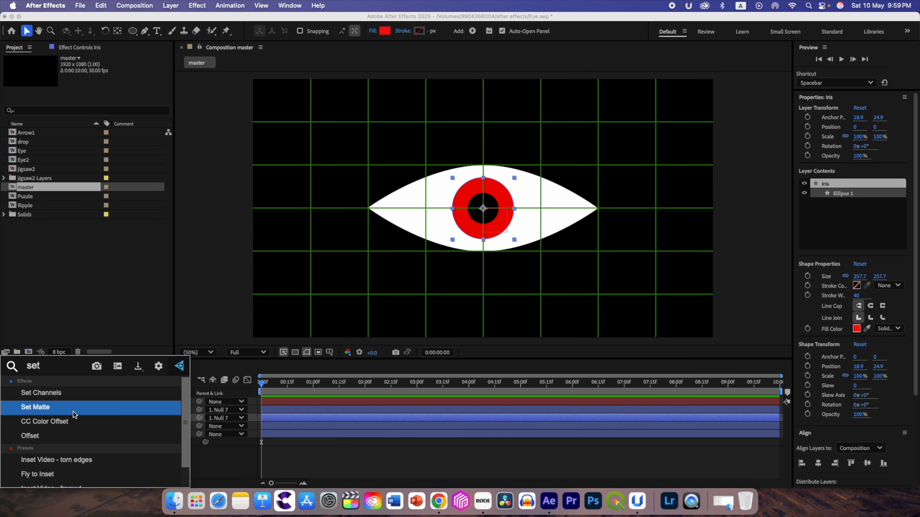
pyautogui.click(73, 412)
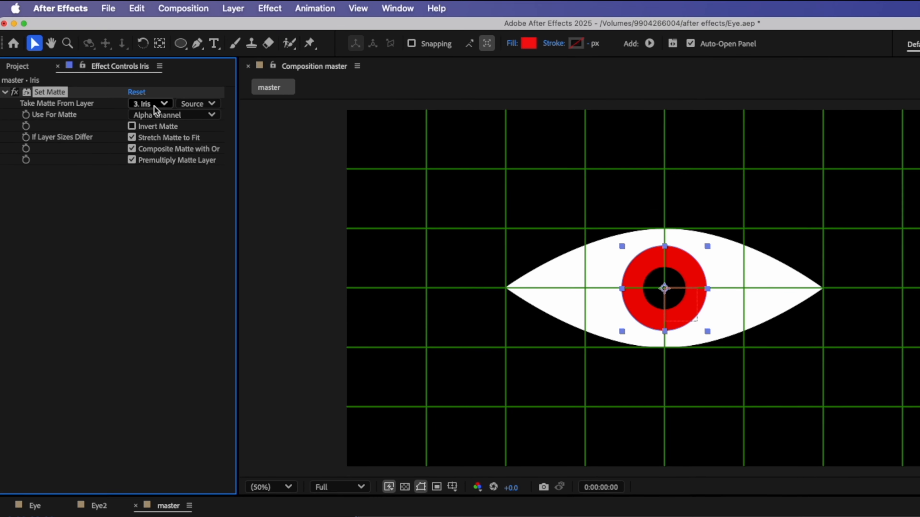
# - Make the Iris layer's Set Matte effect take its matte from the sclera layer, using Effects & Masks
pyautogui.click(154, 105)
pyautogui.click(161, 179)
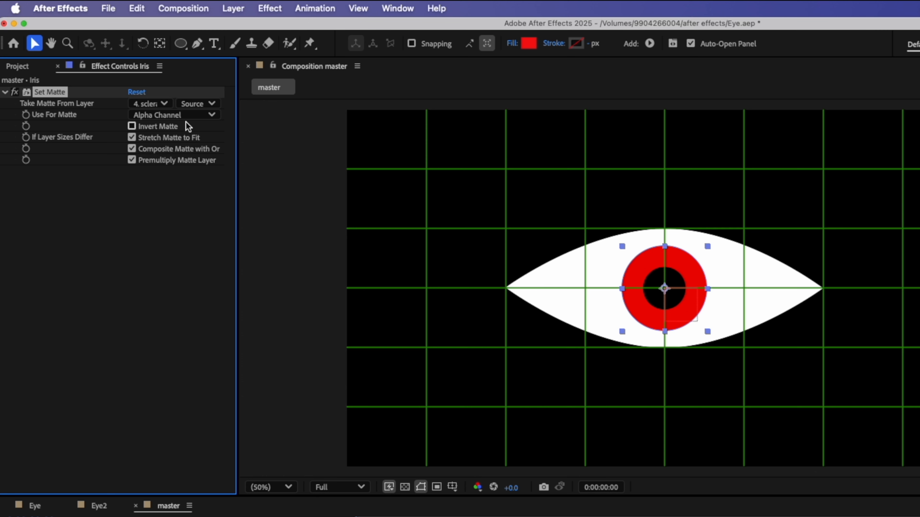
pyautogui.click(199, 107)
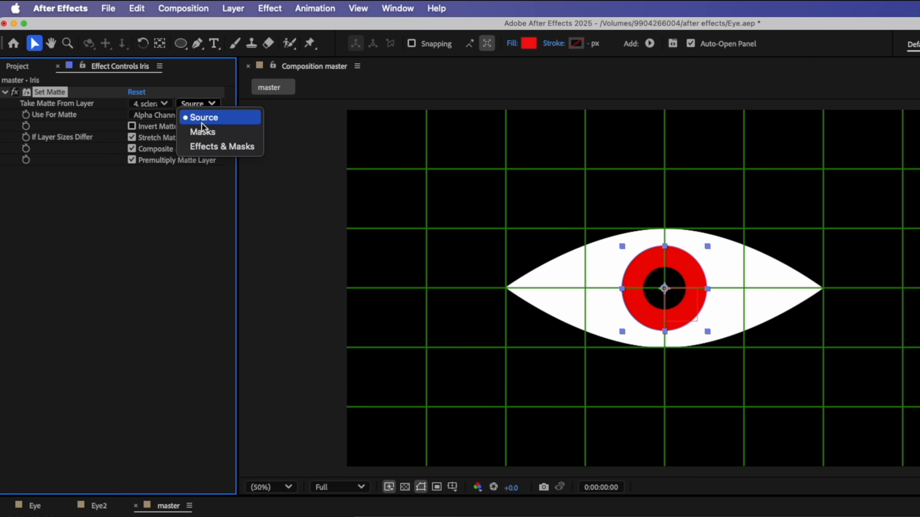
pyautogui.click(212, 147)
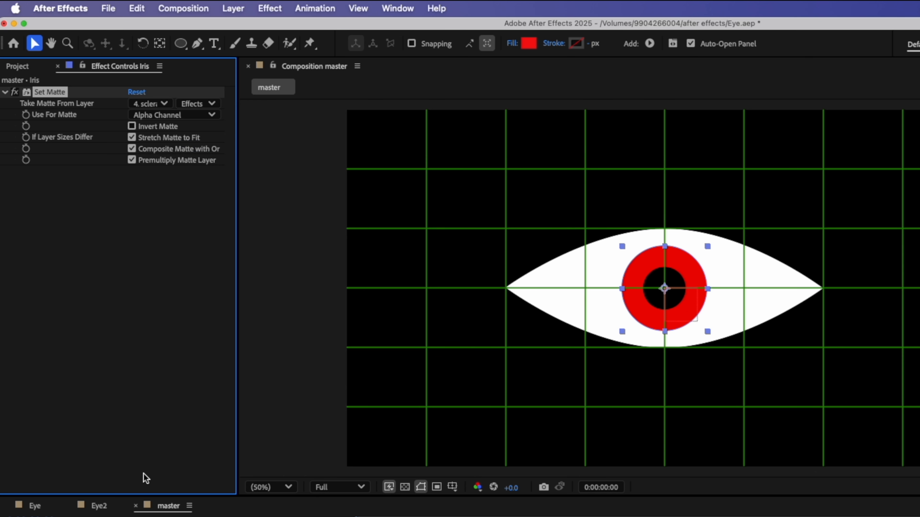
# - Copy the Iris layer's Set Matte effect onto the pupil layer and undo the pupil's test move
pyautogui.click(136, 8)
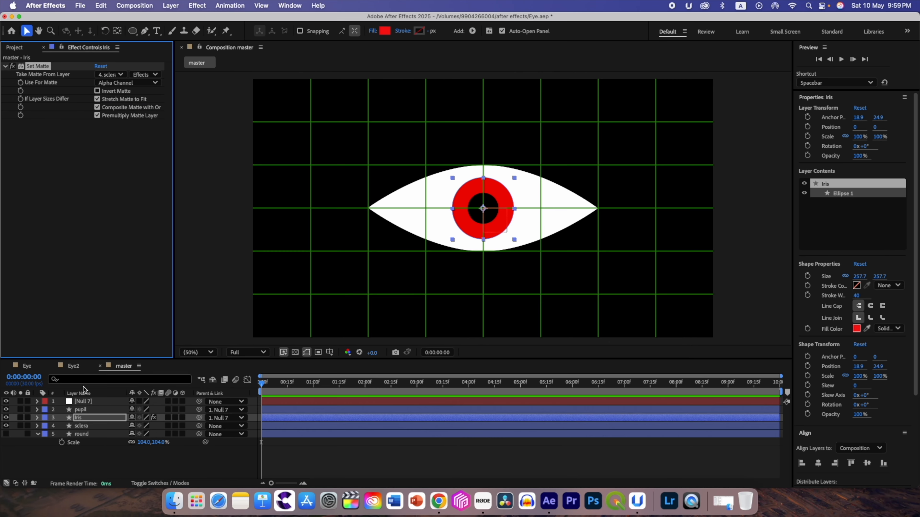
pyautogui.click(89, 409)
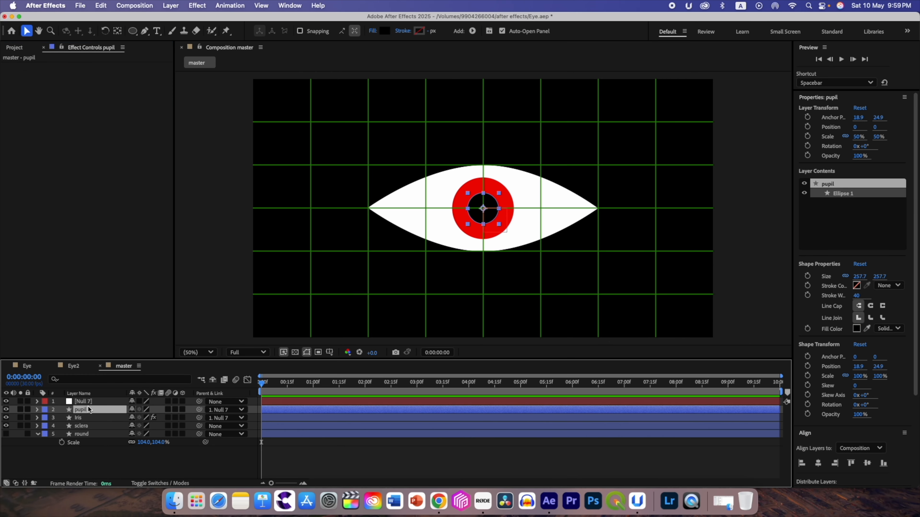
pyautogui.click(101, 8)
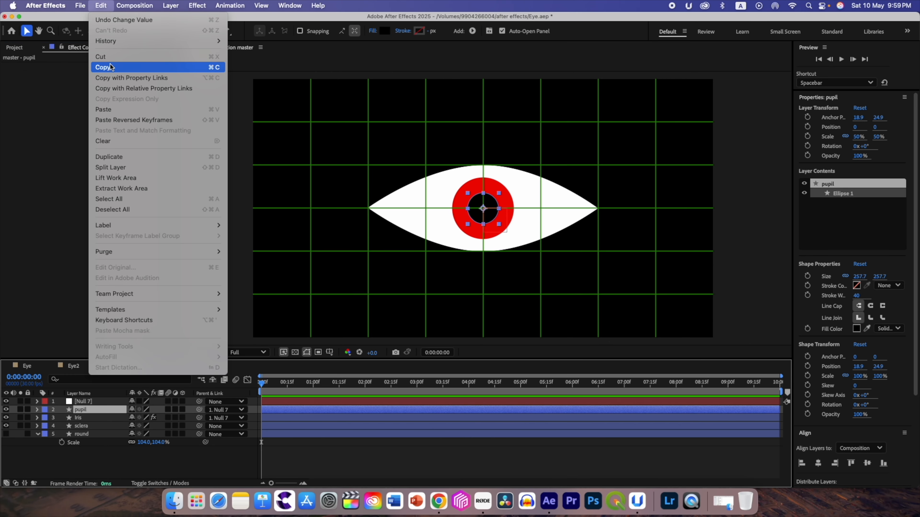
pyautogui.click(113, 109)
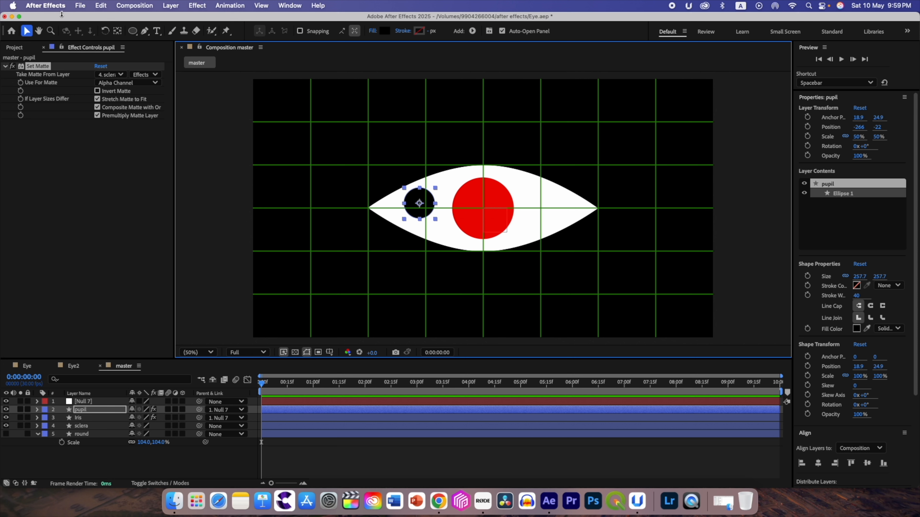
pyautogui.click(106, 7)
pyautogui.click(119, 19)
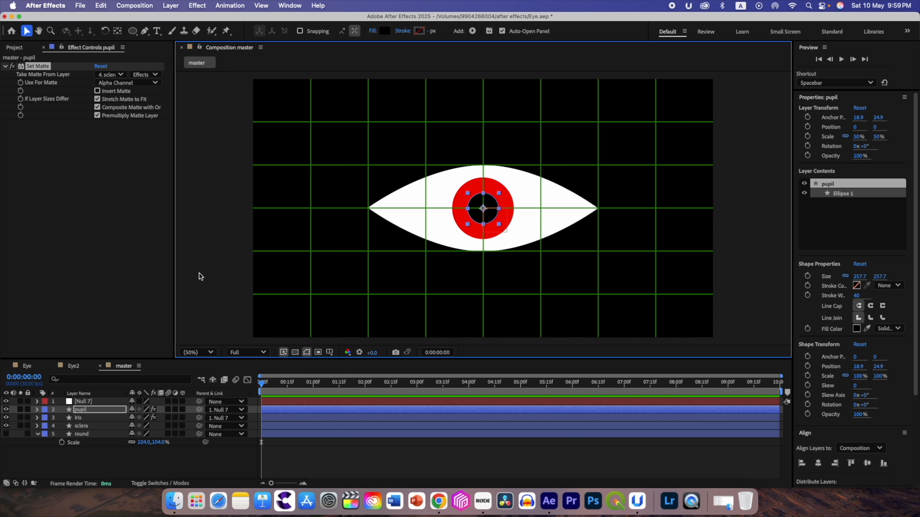
# - Test moving the null object to see the matted iris and pupil follow, and undo the move
pyautogui.click(85, 398)
pyautogui.moveTo(482, 210)
pyautogui.mouseDown()
pyautogui.moveTo(402, 203)
pyautogui.moveTo(580, 209)
pyautogui.moveTo(458, 210)
pyautogui.moveTo(483, 211)
pyautogui.mouseUp()
pyautogui.click(102, 6)
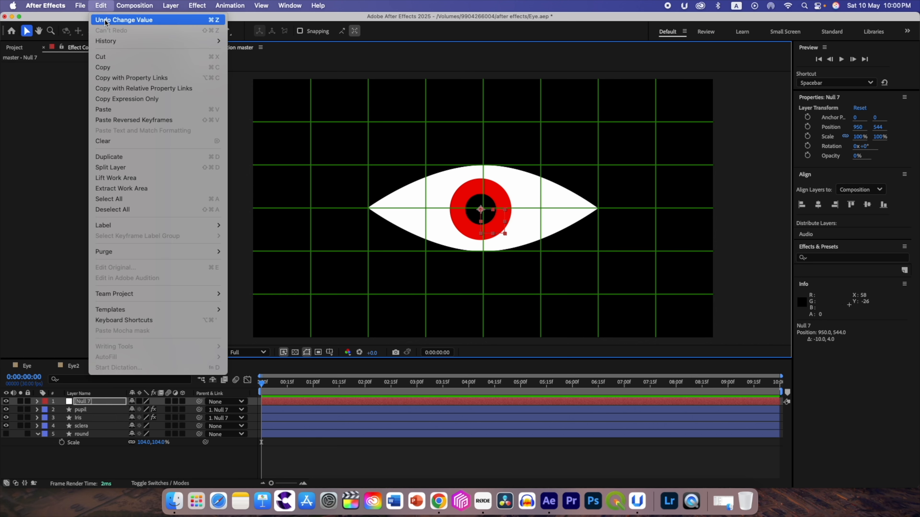
pyautogui.click(105, 21)
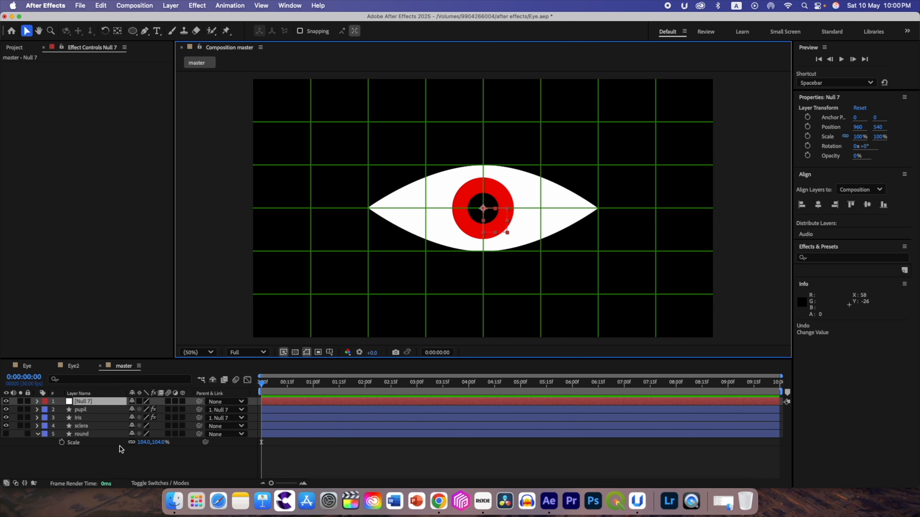
# - Keyframe the null object's position at frame 0, placing it slightly below the eye's centre at about 960, 578
pyautogui.press('p')
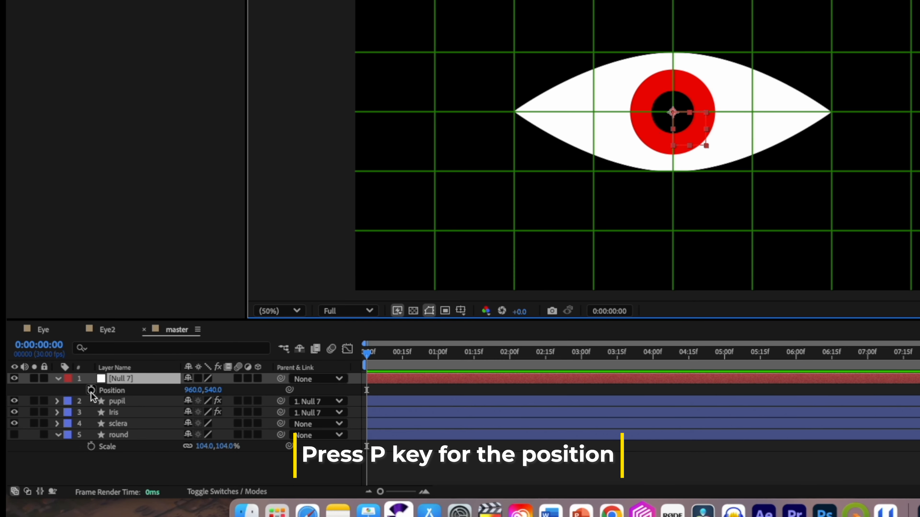
pyautogui.click(91, 391)
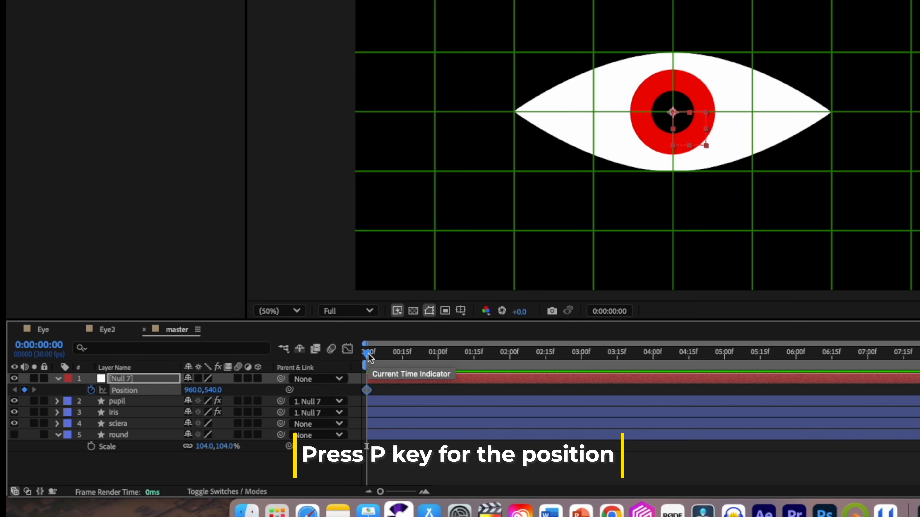
pyautogui.moveTo(369, 357); pyautogui.dragTo(407, 362)
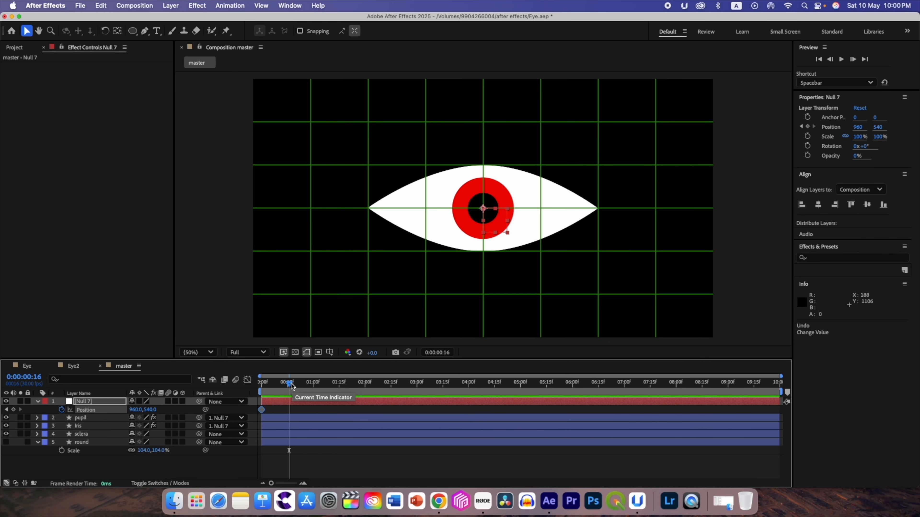
pyautogui.moveTo(290, 386); pyautogui.dragTo(262, 383)
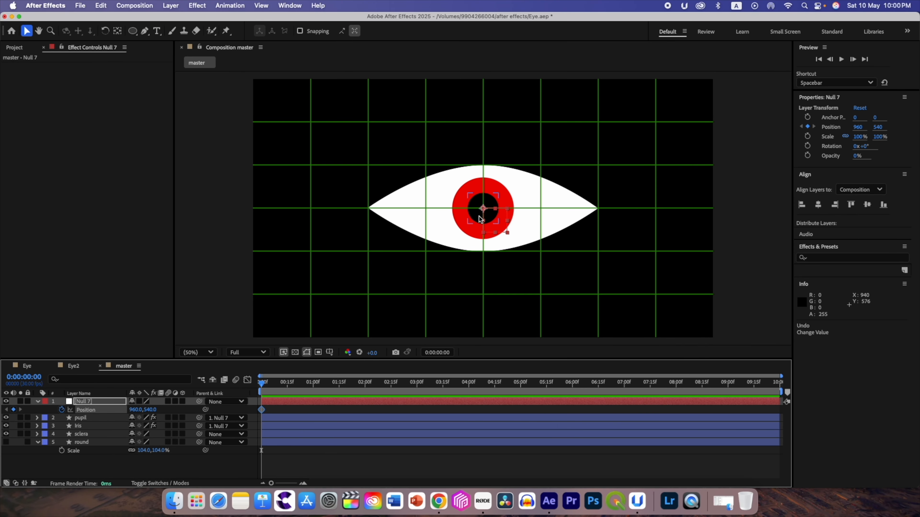
pyautogui.moveTo(485, 212); pyautogui.dragTo(486, 221)
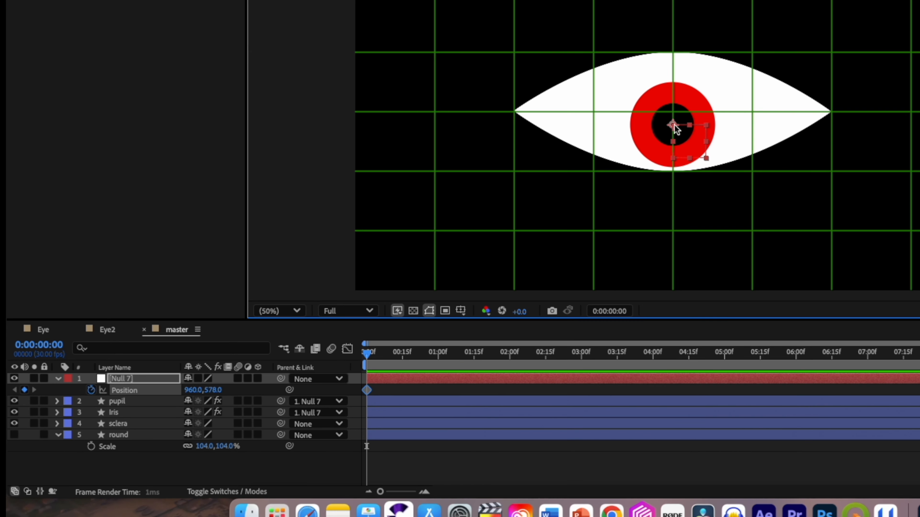
# - Keyframe the null object at about 636, 552 near the eye's left corner at frame 14, and hold that position with a keyframe at frame 19
pyautogui.moveTo(368, 357); pyautogui.dragTo(401, 358)
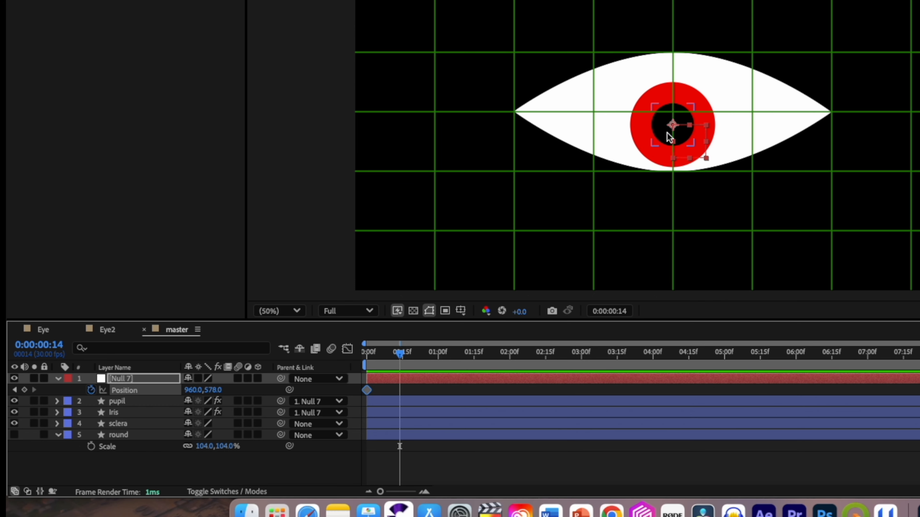
pyautogui.moveTo(673, 126); pyautogui.dragTo(565, 119)
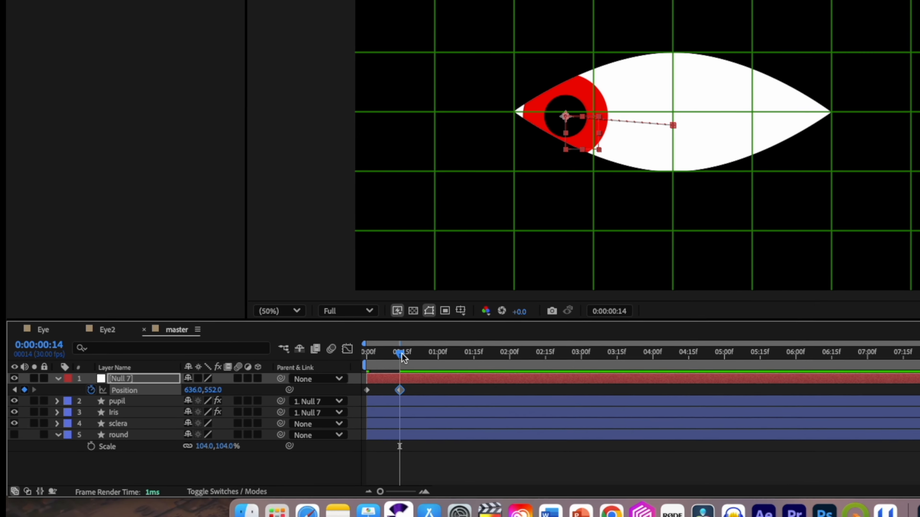
pyautogui.moveTo(403, 357); pyautogui.dragTo(414, 358)
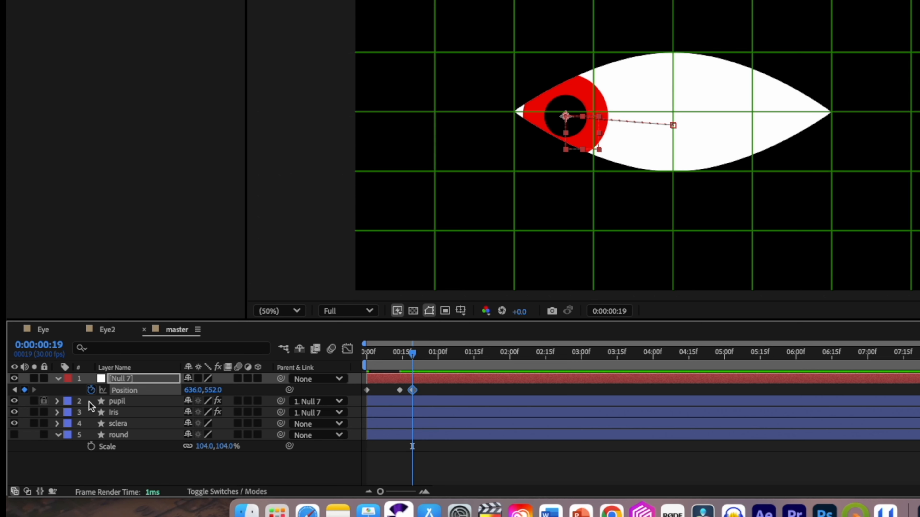
# - Keyframe the null object at about 1272, 548 near the eye's right corner at 1:00, and hold that position with a keyframe at 1:06
pyautogui.moveTo(414, 359)
pyautogui.mouseDown()
pyautogui.moveTo(401, 358)
pyautogui.moveTo(413, 357)
pyautogui.mouseUp()
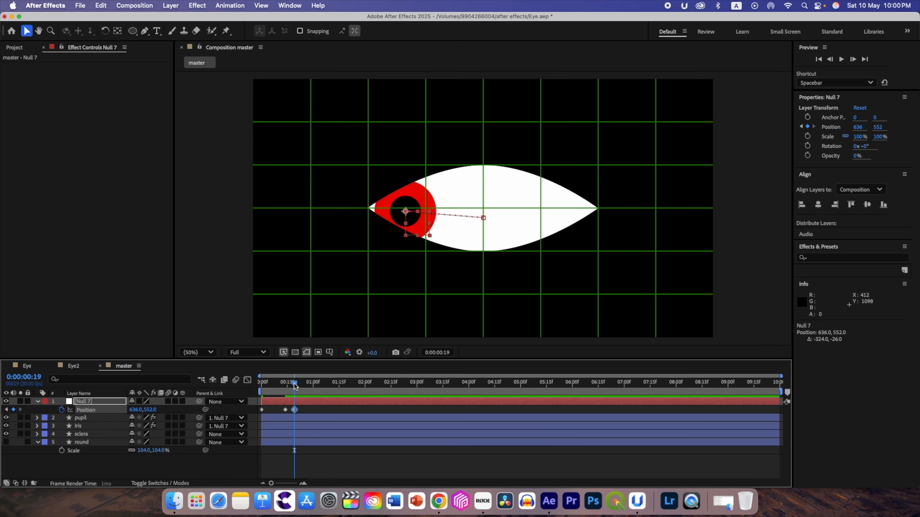
pyautogui.moveTo(295, 386); pyautogui.dragTo(315, 386)
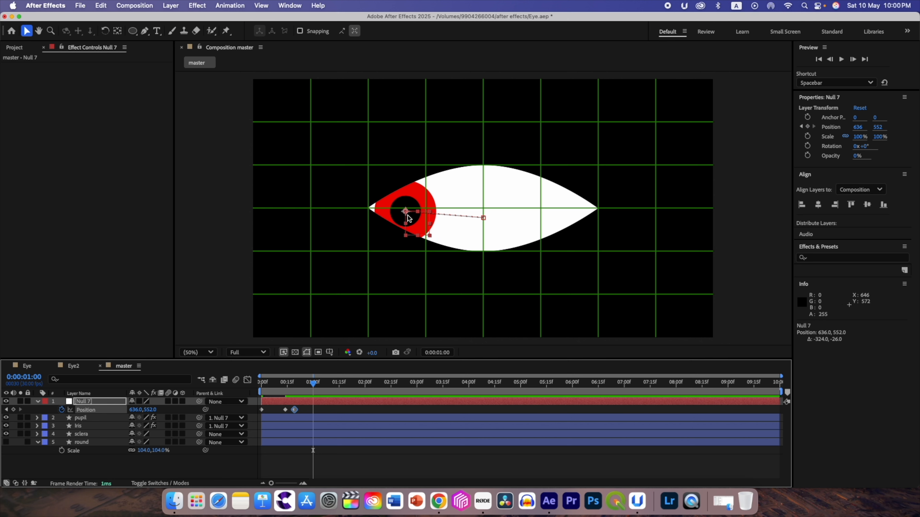
pyautogui.moveTo(407, 214); pyautogui.dragTo(560, 215)
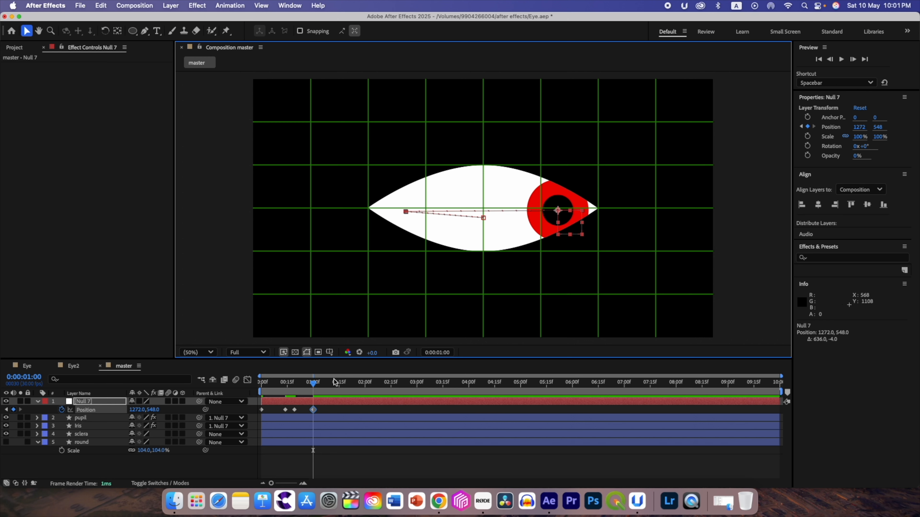
pyautogui.moveTo(312, 387); pyautogui.dragTo(323, 387)
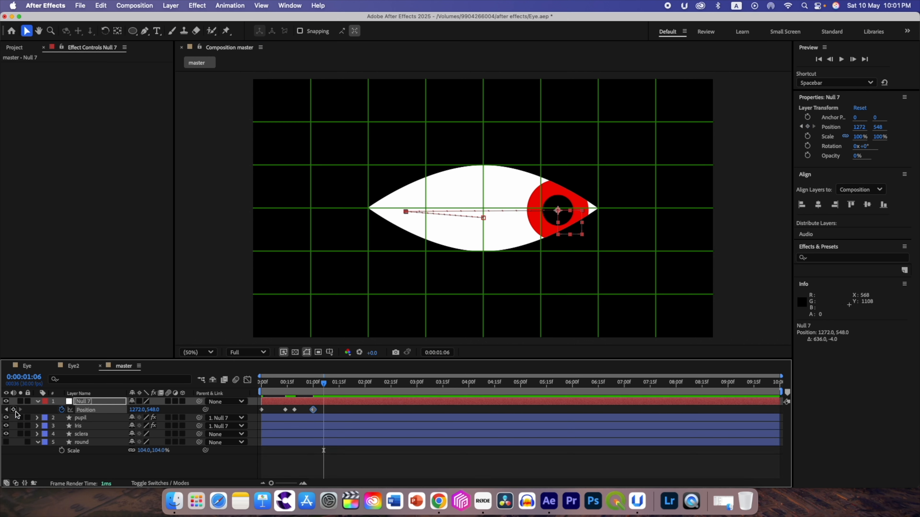
# - Keyframe the null object back at about 960, 578 at 1:24, and apply Easy Ease to all its position keyframes
pyautogui.moveTo(324, 387); pyautogui.dragTo(355, 387)
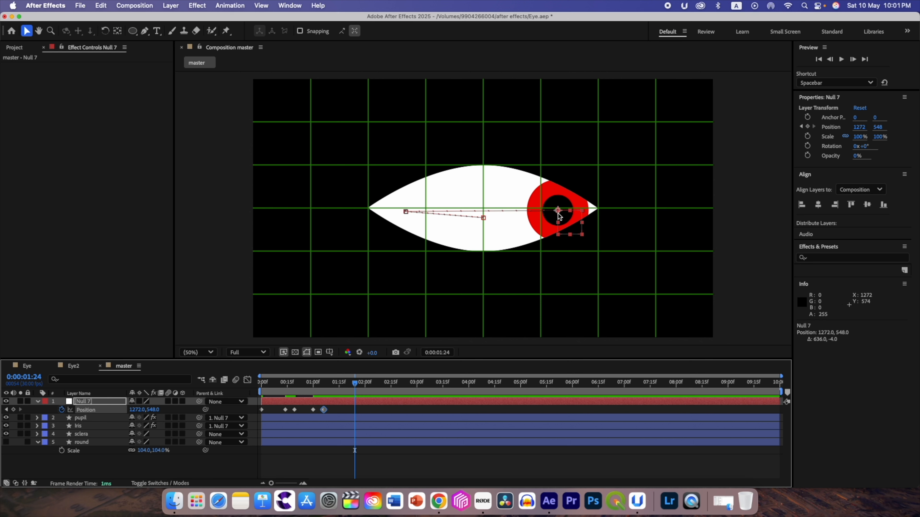
pyautogui.moveTo(559, 213); pyautogui.dragTo(485, 219)
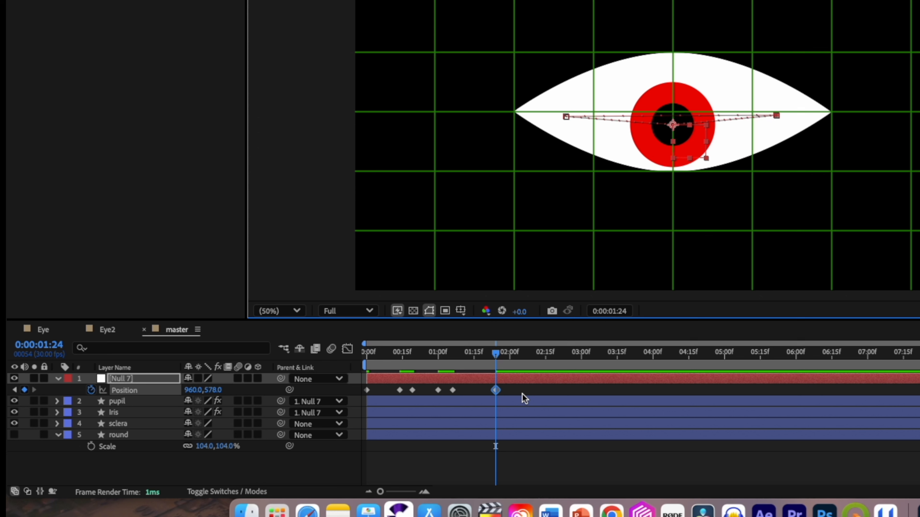
pyautogui.moveTo(523, 393); pyautogui.dragTo(330, 379)
pyautogui.press('F9')
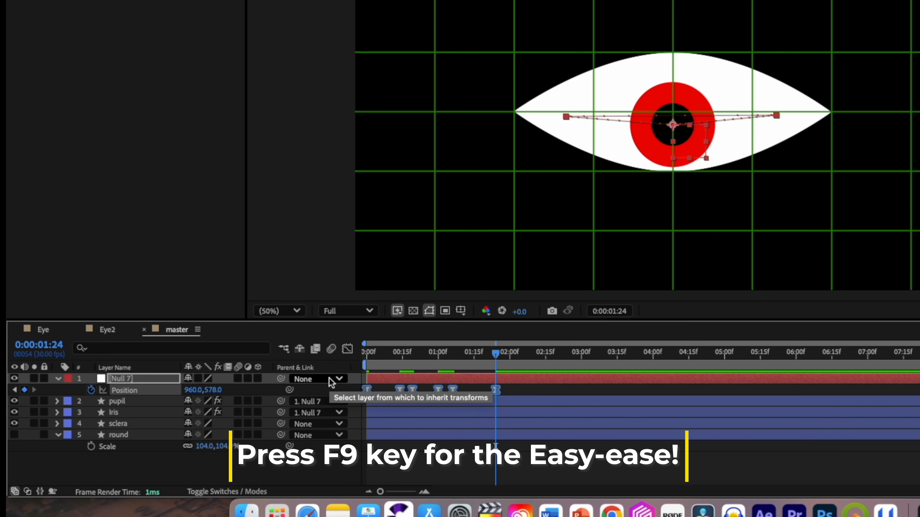
# - Adjust the null object's position easing in the speed graph for steeper speed peaks, and preview the eye motion from frame 0
pyautogui.click(347, 348)
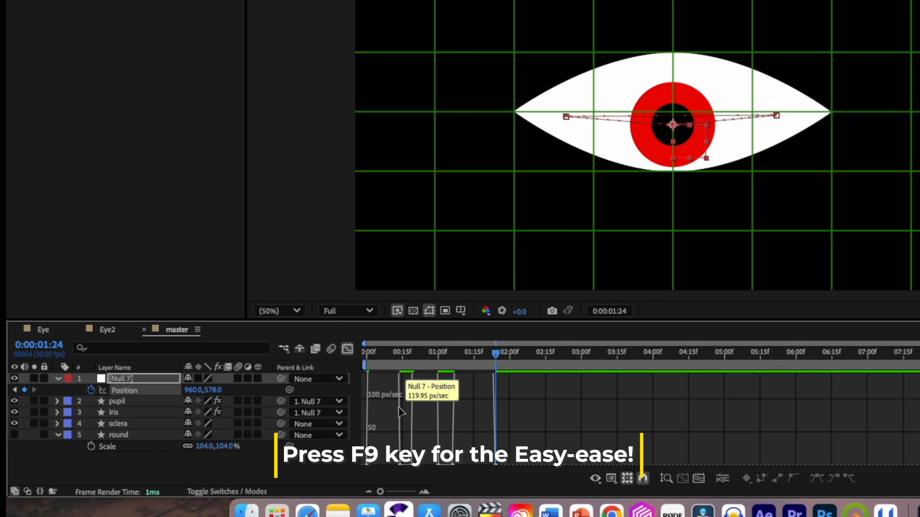
pyautogui.click(667, 481)
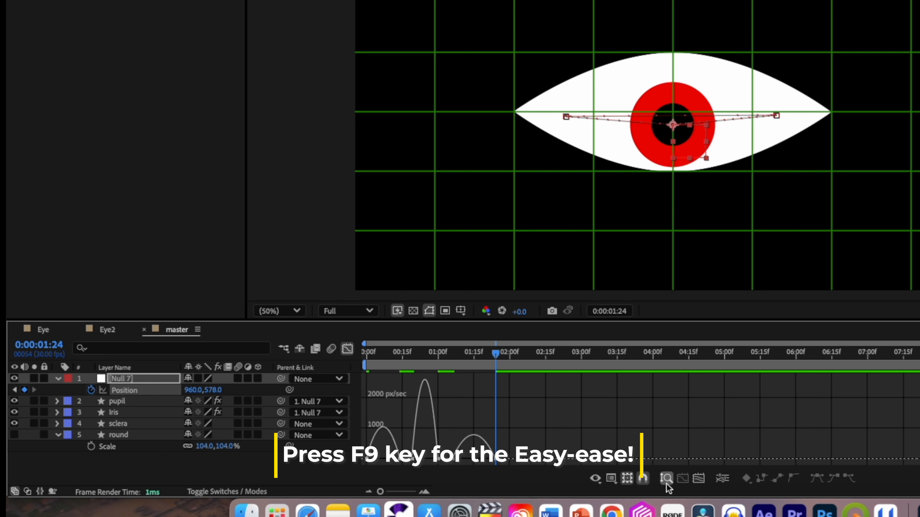
pyautogui.click(611, 481)
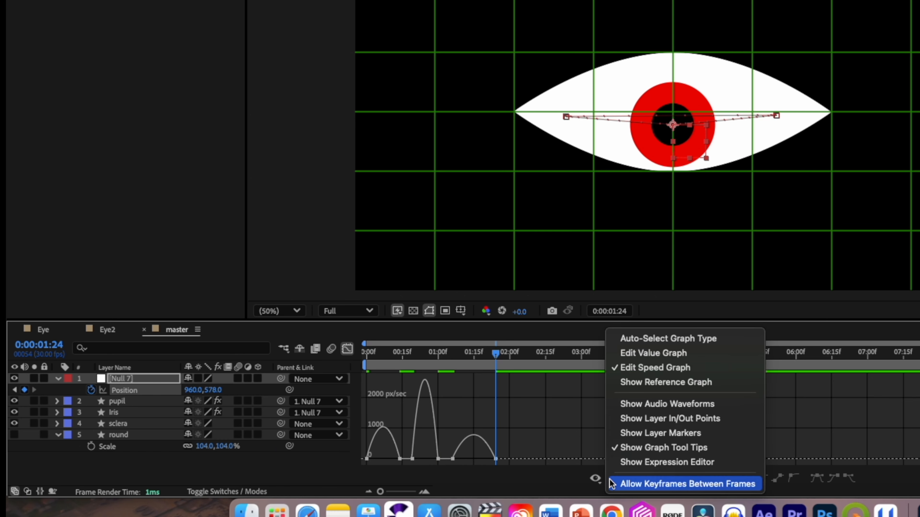
pyautogui.click(629, 369)
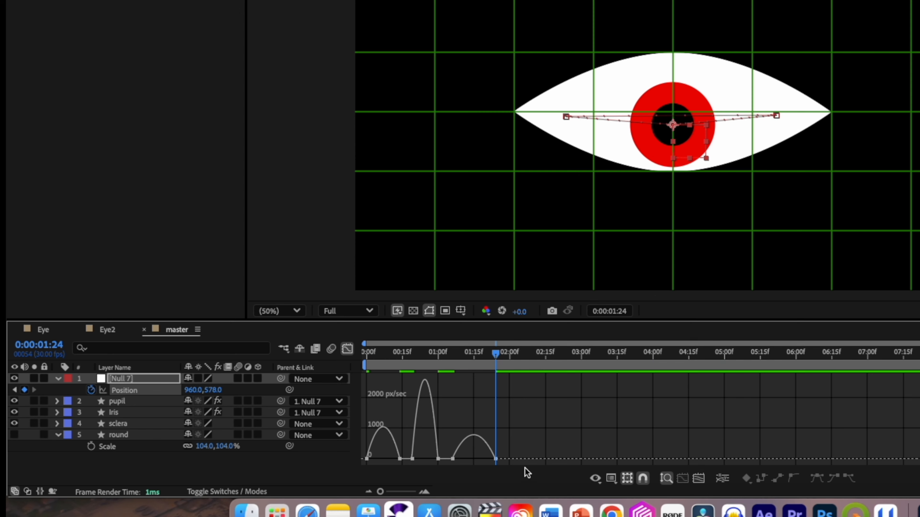
pyautogui.moveTo(525, 444); pyautogui.dragTo(343, 459)
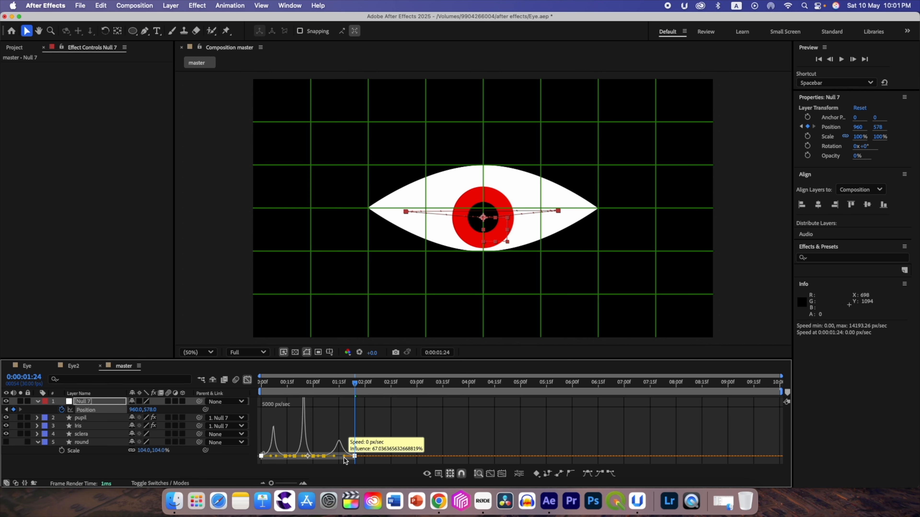
pyautogui.moveTo(353, 383); pyautogui.dragTo(250, 383)
pyautogui.click(249, 381)
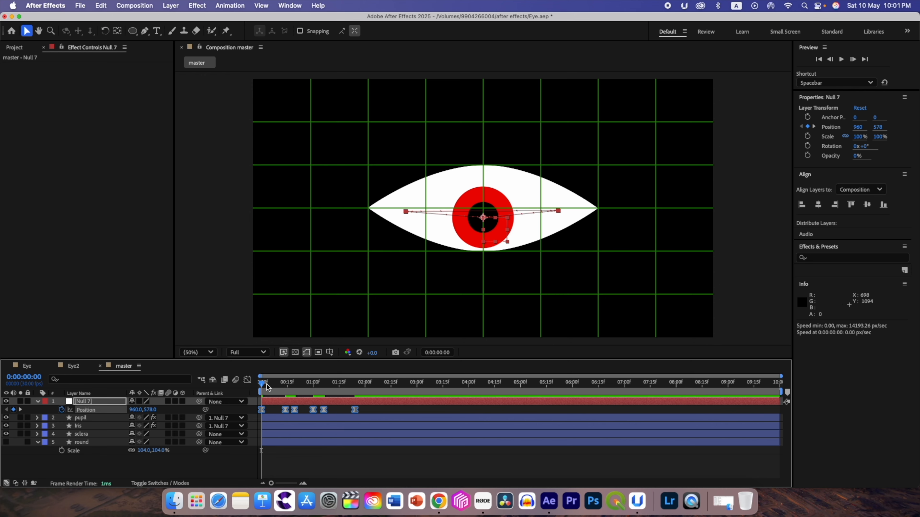
pyautogui.press('space')
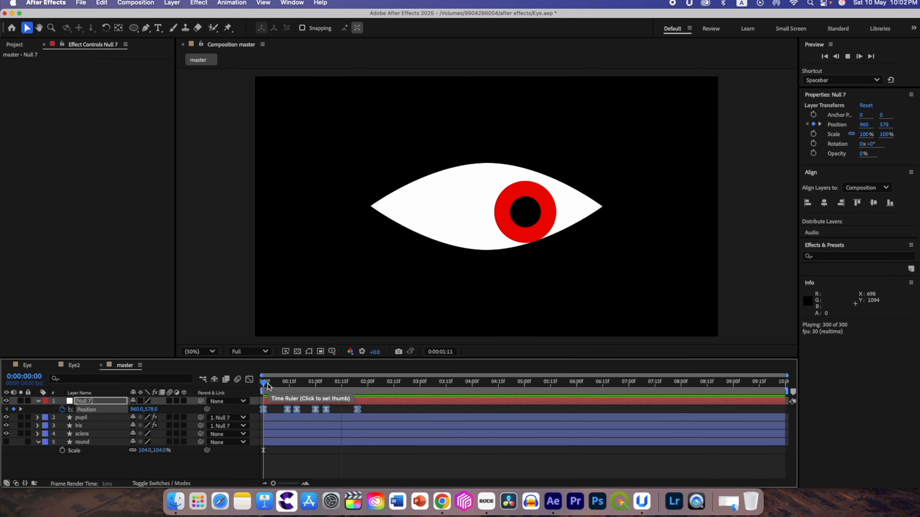
pyautogui.press('space')
# - Select all of the null object's position keyframes again and reapply Easy Ease
pyautogui.moveTo(379, 409); pyautogui.dragTo(283, 405)
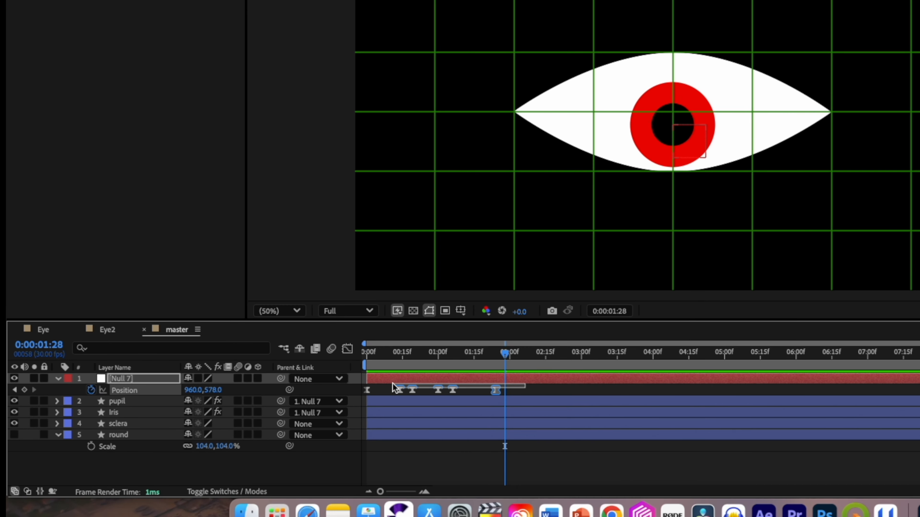
pyautogui.moveTo(394, 387); pyautogui.dragTo(355, 402)
pyautogui.press('F9')
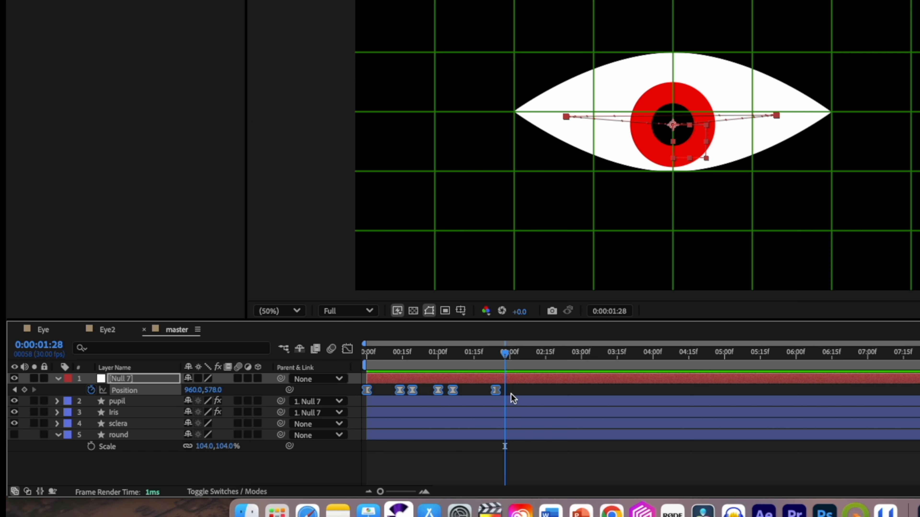
pyautogui.moveTo(496, 391); pyautogui.dragTo(504, 396)
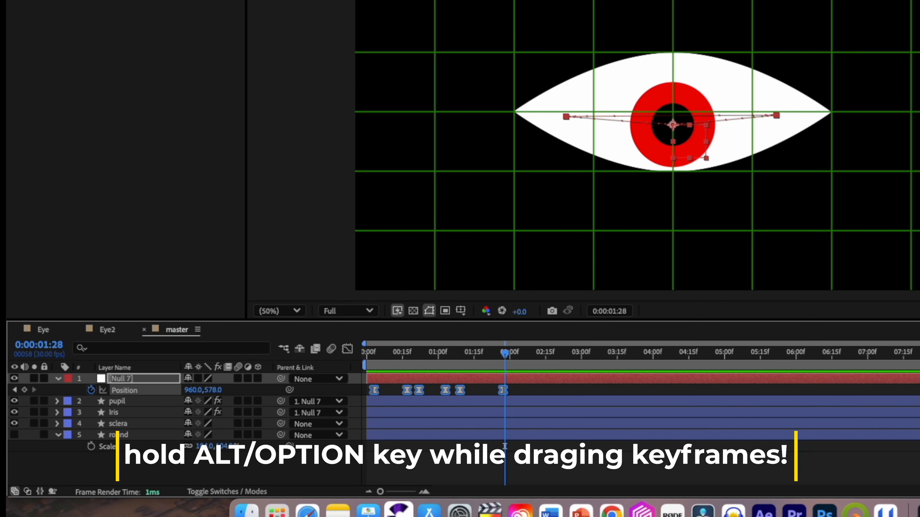
pyautogui.hotkey('alt', 'Left')
pyautogui.hotkey('alt', 'Left')
pyautogui.hotkey('alt', 'Left')
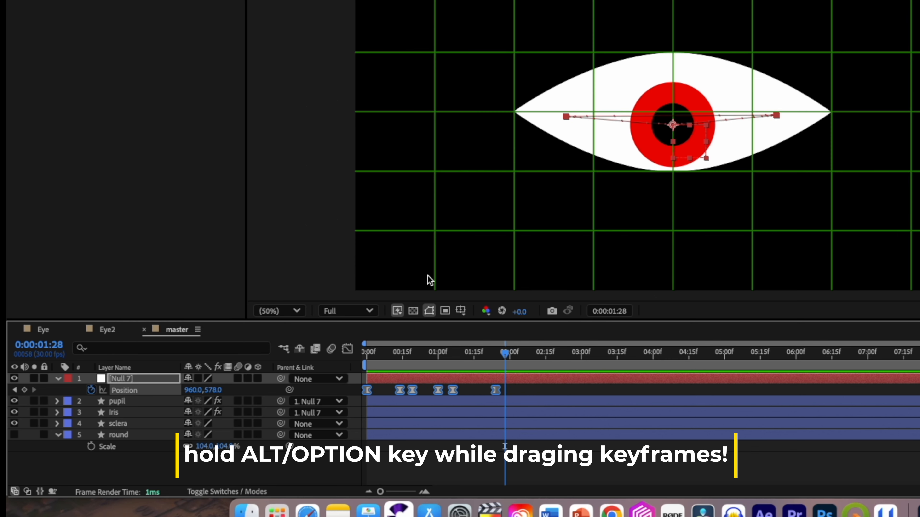
# - Stretch the null object's position keyframes proportionally so the last one falls at about 2:08, and preview the slower motion
pyautogui.moveTo(495, 390); pyautogui.dragTo(529, 392)
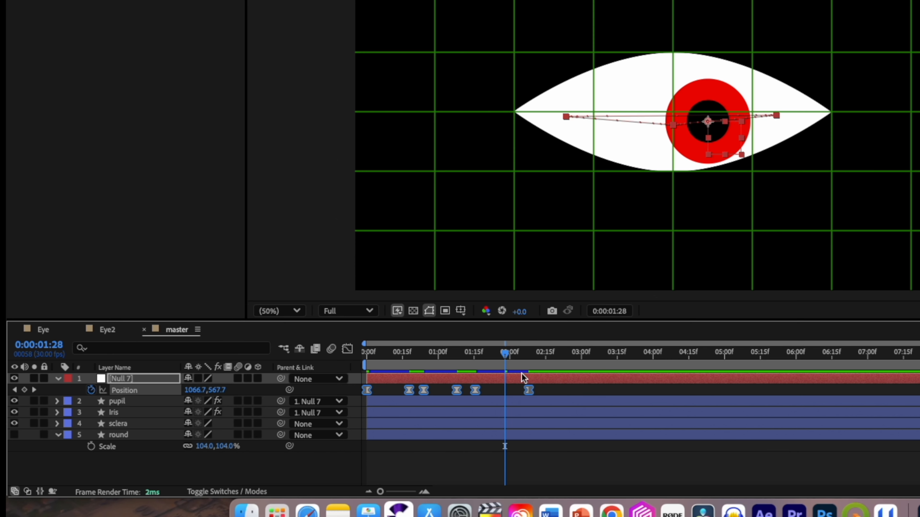
pyautogui.moveTo(505, 353); pyautogui.dragTo(358, 350)
pyautogui.press('space')
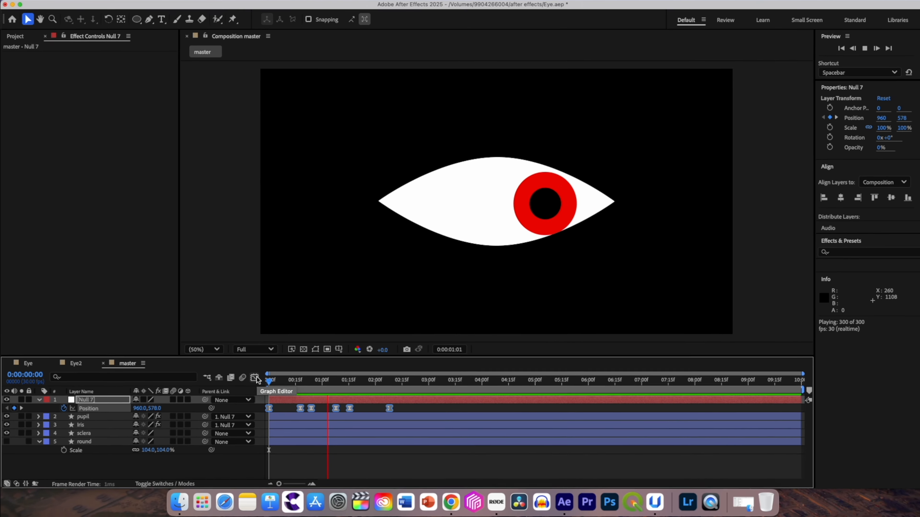
pyautogui.press('space')
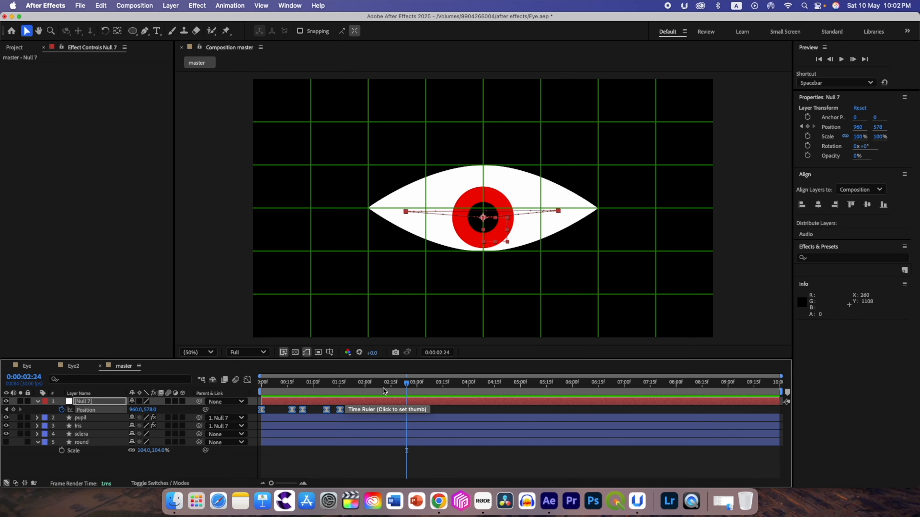
pyautogui.moveTo(407, 384); pyautogui.dragTo(246, 389)
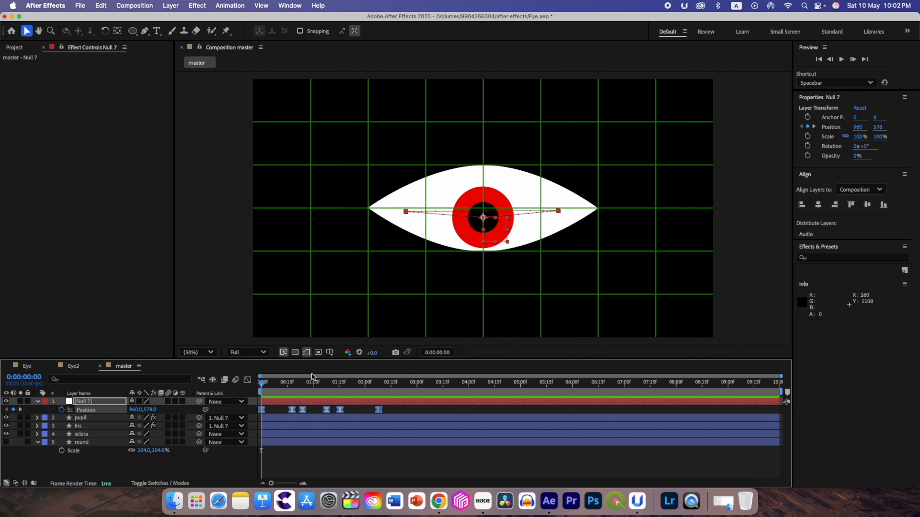
# - Hide the proportional grid and collapse the properties of the null object and round layers
pyautogui.click(329, 352)
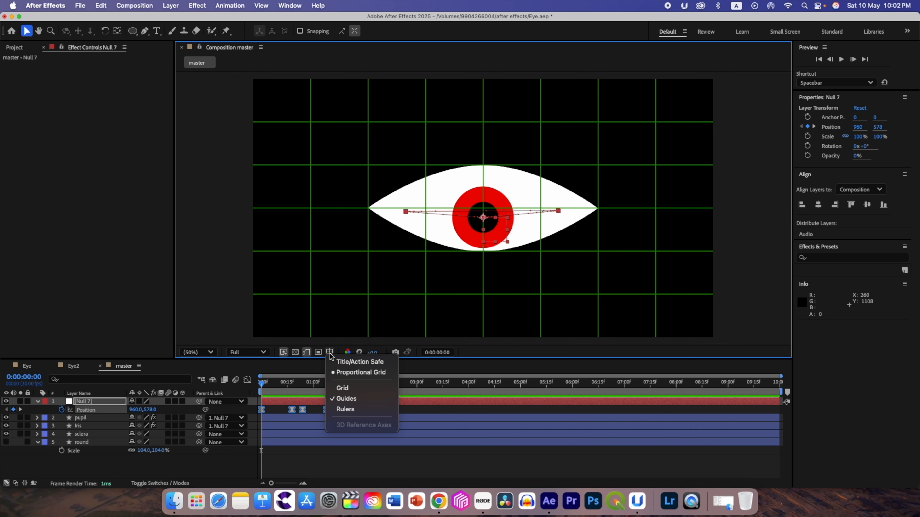
pyautogui.click(361, 372)
pyautogui.click(158, 468)
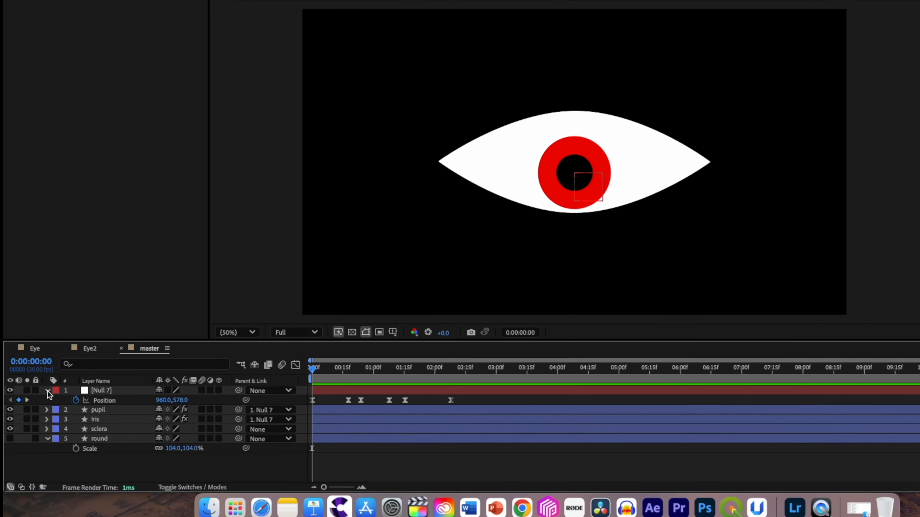
pyautogui.click(37, 401)
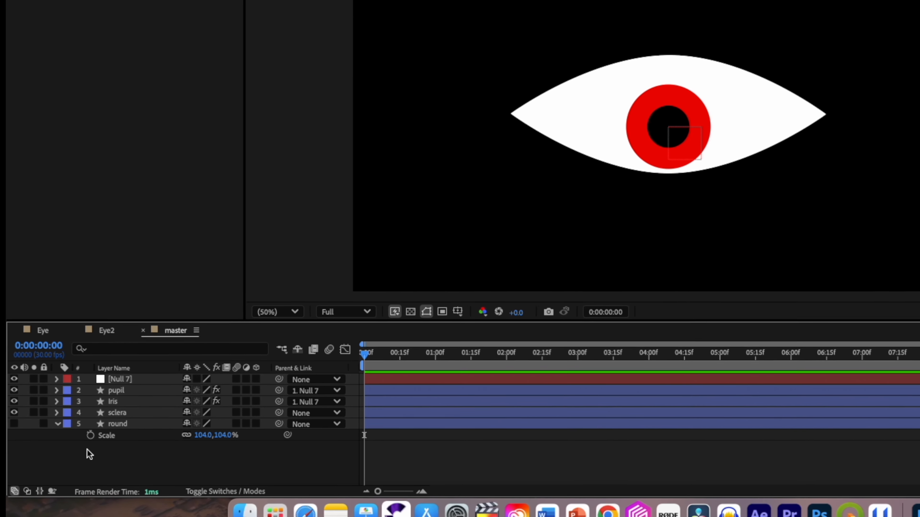
pyautogui.click(58, 424)
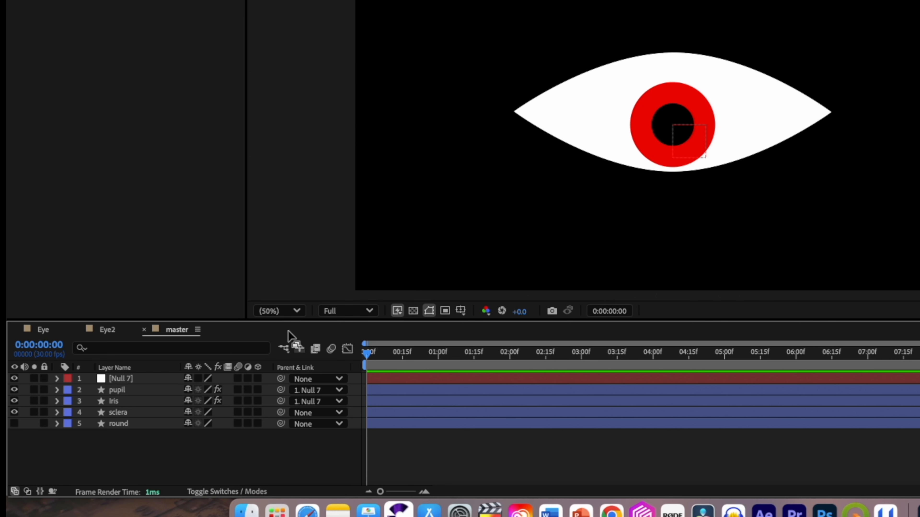
# - Add an Inner Shadow layer style to the sclera layer
pyautogui.click(134, 411)
pyautogui.rightClick(132, 412)
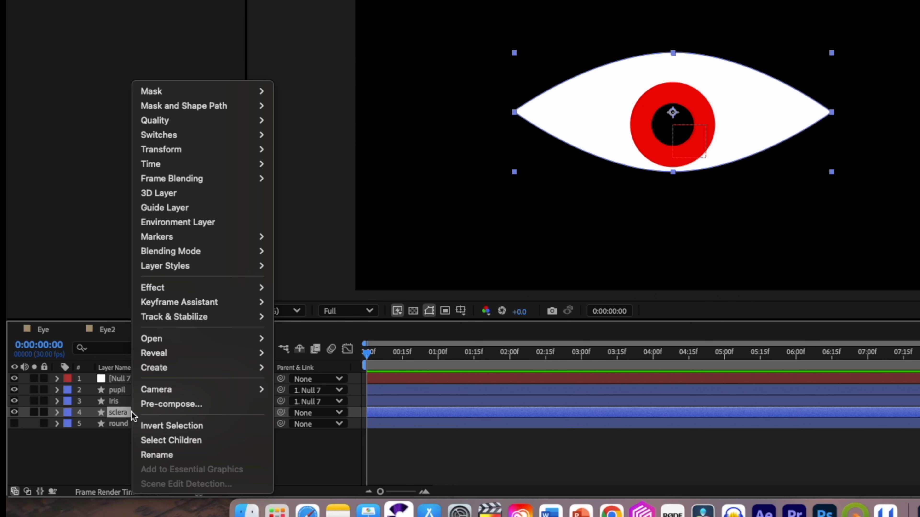
pyautogui.moveTo(186, 268)
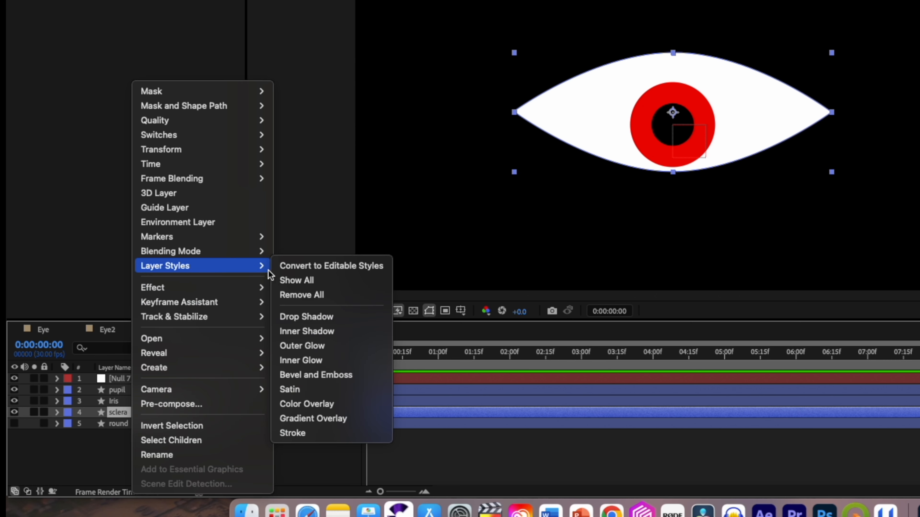
pyautogui.click(307, 331)
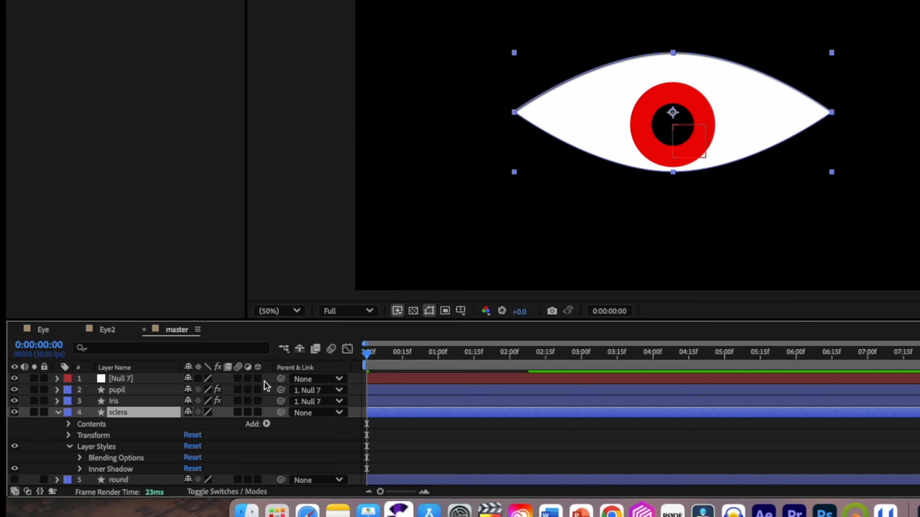
# - Set the sclera's inner shadow colour to blue 1D06B4
pyautogui.click(80, 469)
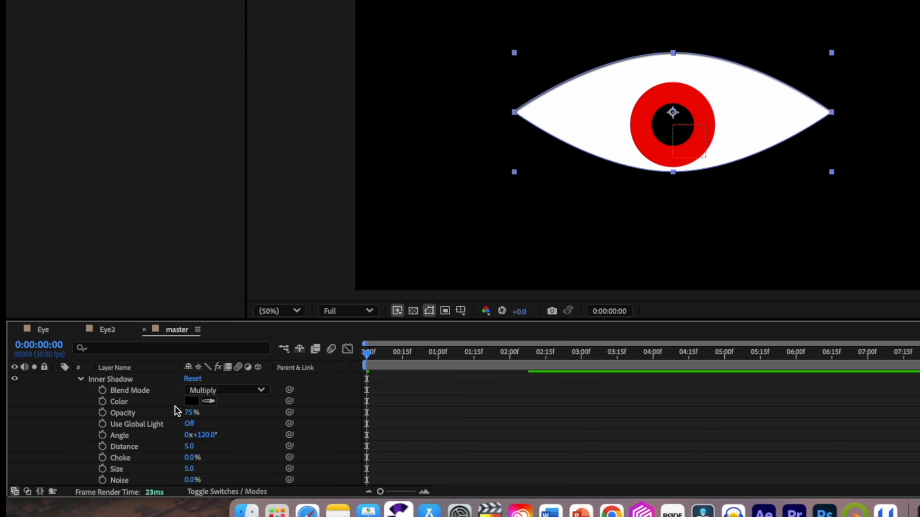
pyautogui.click(189, 401)
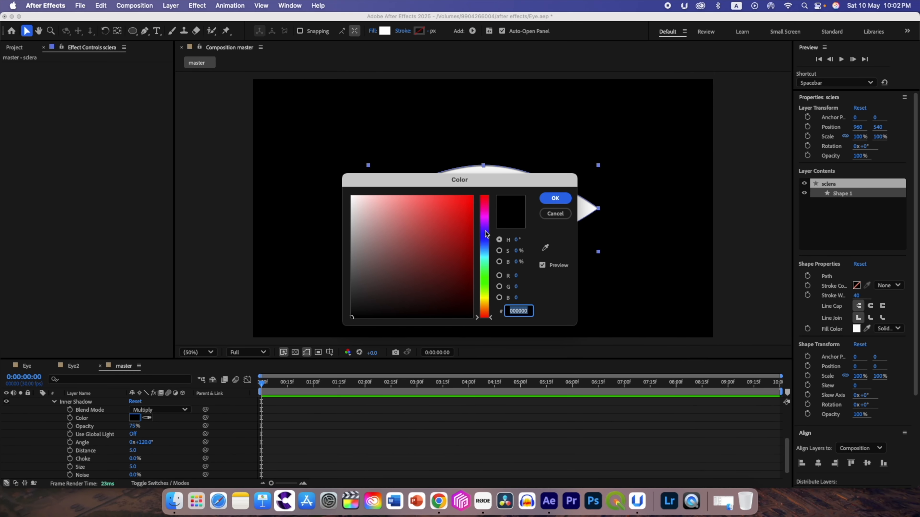
pyautogui.click(485, 231)
pyautogui.click(470, 211)
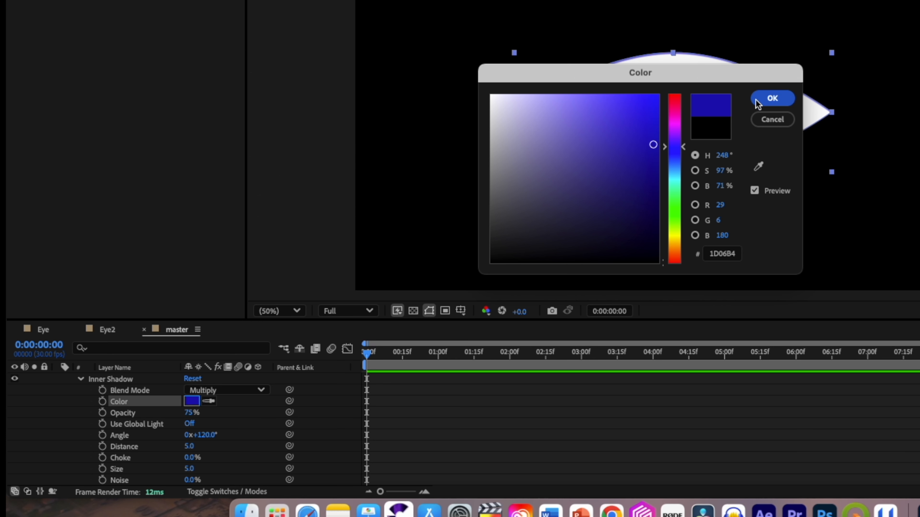
pyautogui.click(774, 100)
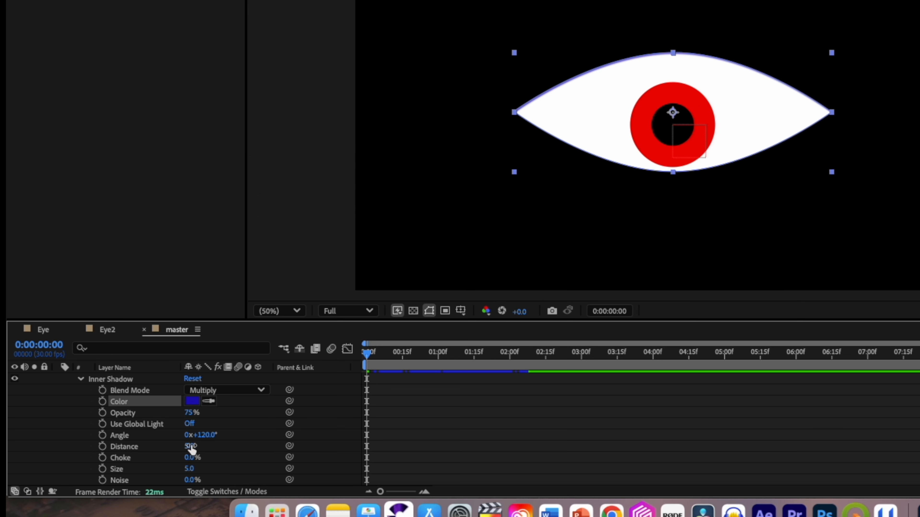
# - Adjust the inner shadow's distance and enlarge its size for broad, soft shading around the sclera's rim, and collapse the layer
pyautogui.moveTo(189, 447); pyautogui.dragTo(313, 469)
pyautogui.scroll(3, 163, 457)
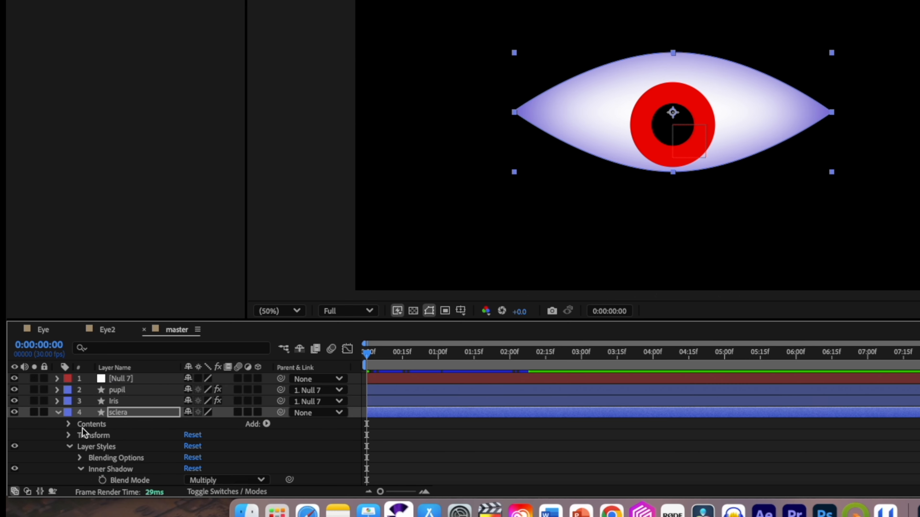
pyautogui.click(55, 413)
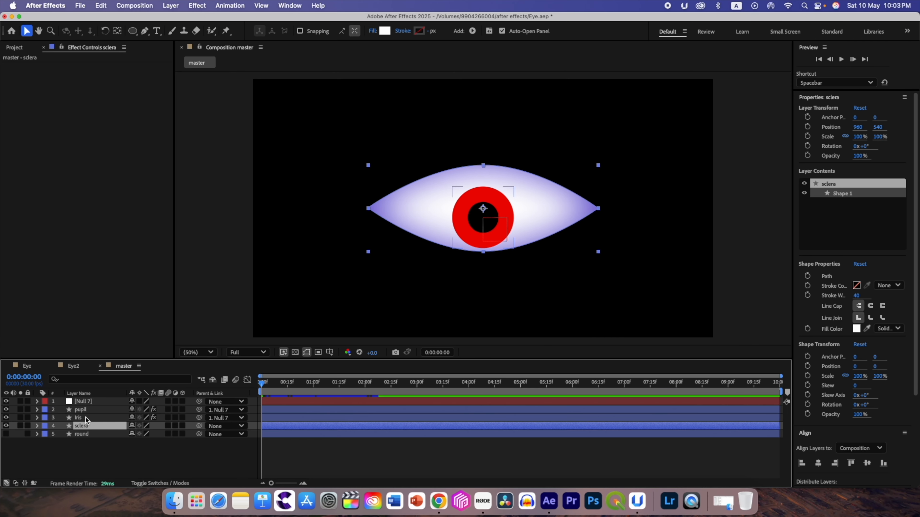
# - Change the iris layer's fill from a solid colour to a linear gradient
pyautogui.click(85, 418)
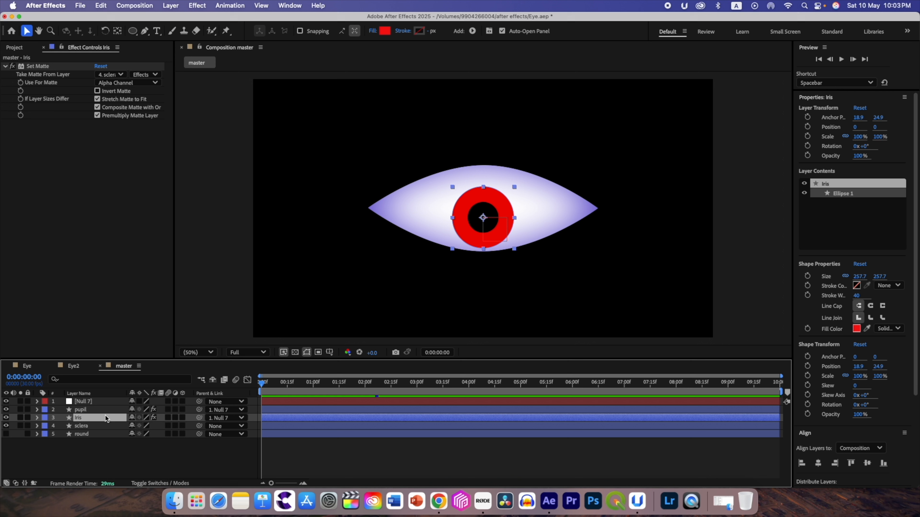
pyautogui.click(372, 31)
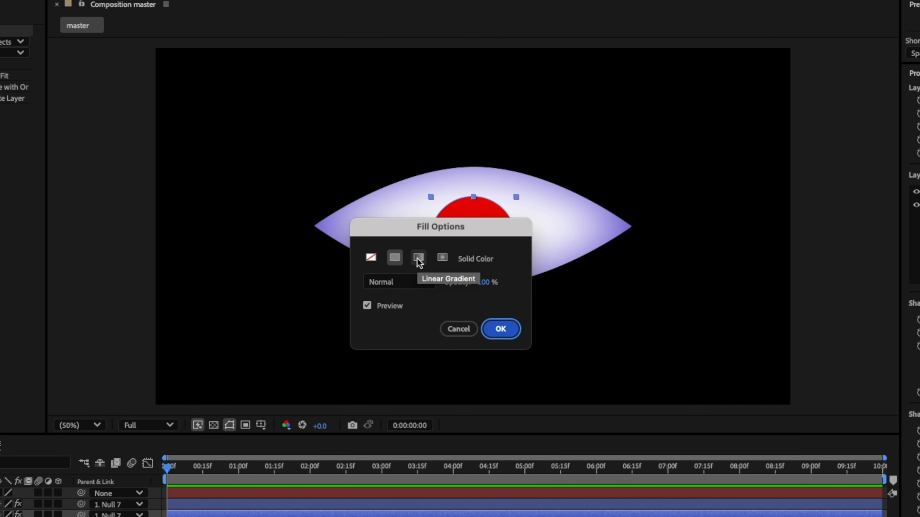
pyautogui.click(429, 247)
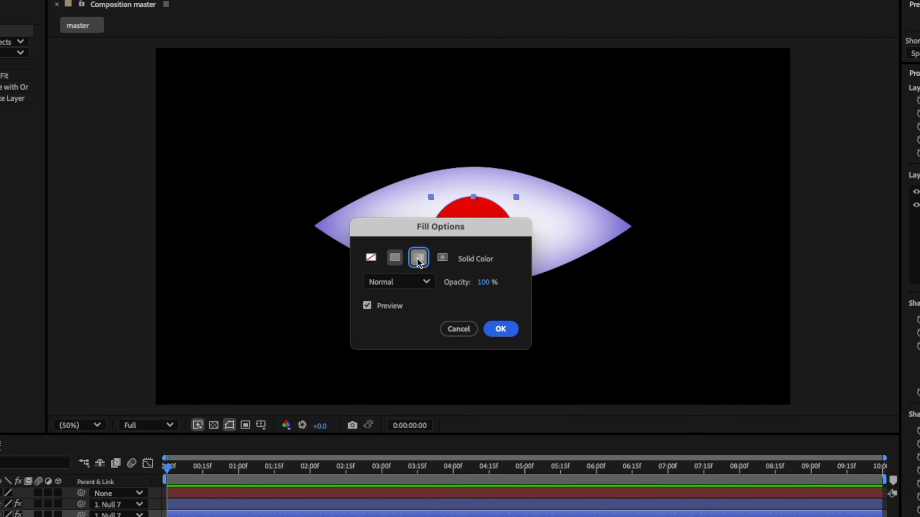
pyautogui.click(501, 328)
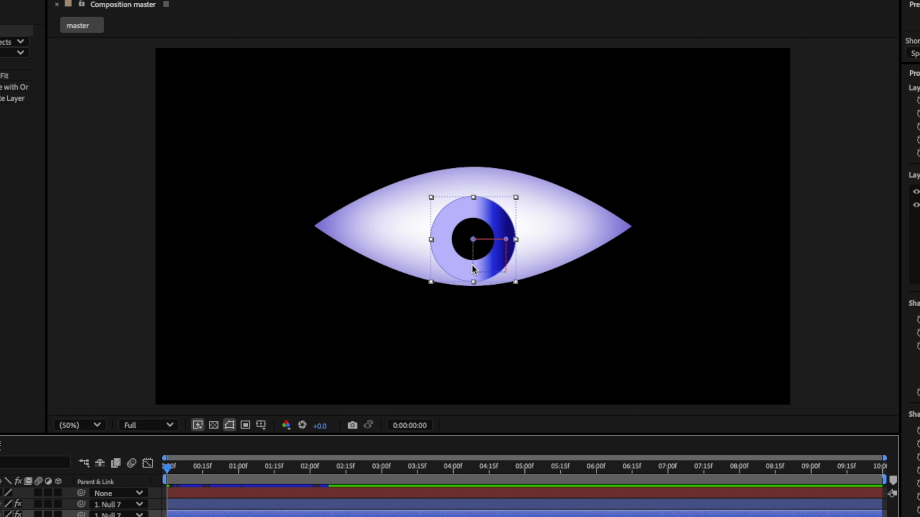
# - Reposition the iris gradient's end points so it runs vertically from the iris's bottom edge to its top edge
pyautogui.press('/')
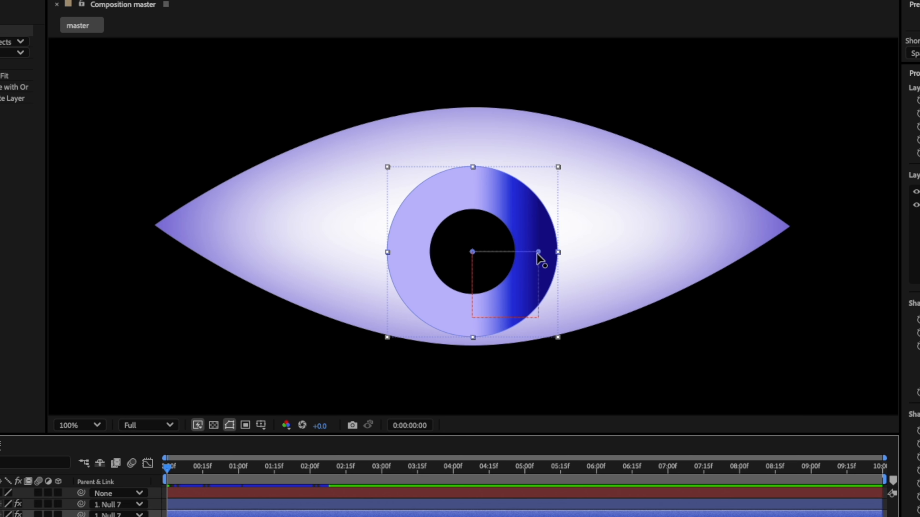
pyautogui.moveTo(538, 251); pyautogui.dragTo(474, 175)
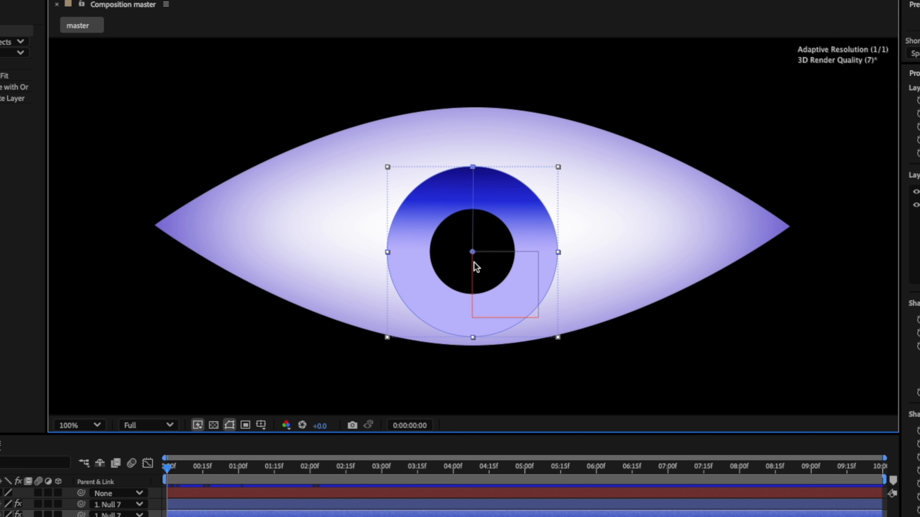
pyautogui.moveTo(472, 254); pyautogui.dragTo(474, 340)
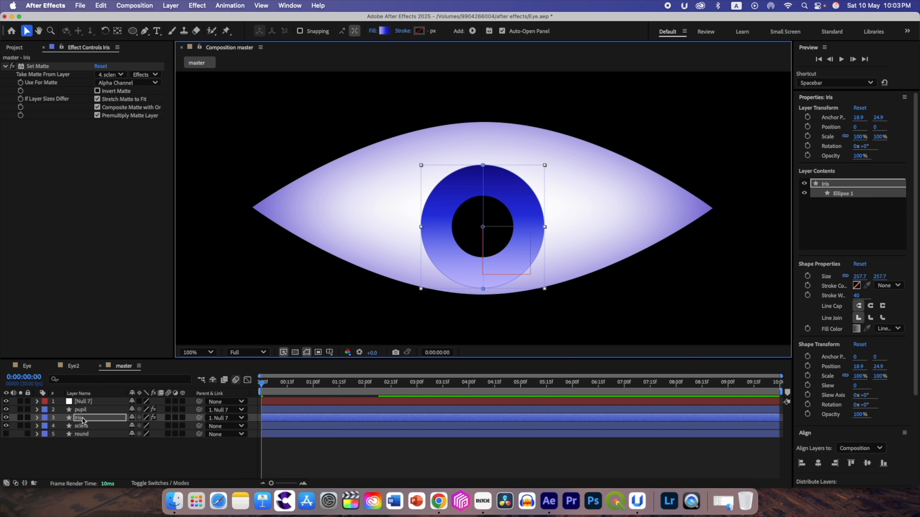
pyautogui.press('Return')
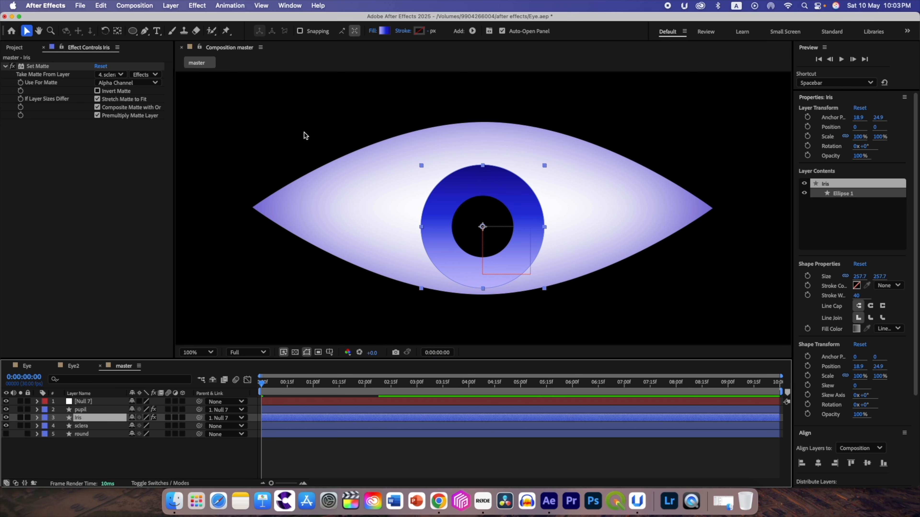
pyautogui.click(386, 32)
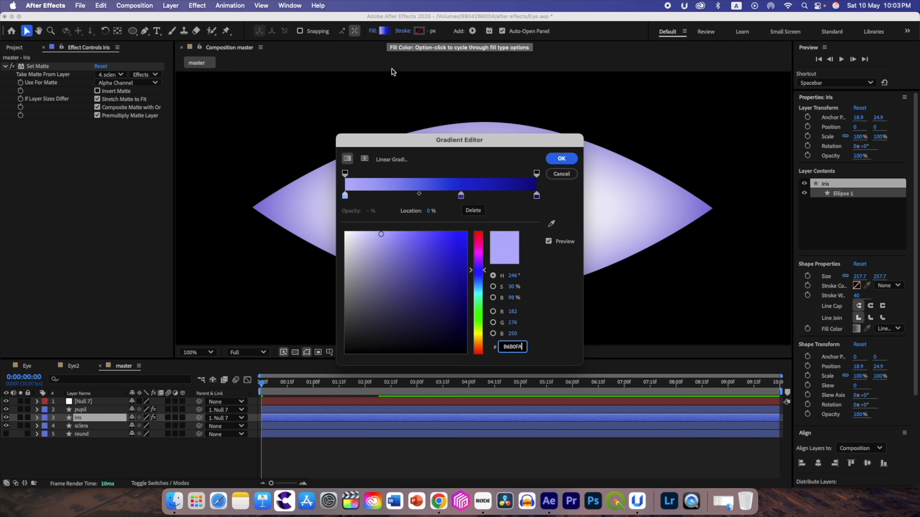
pyautogui.click(556, 176)
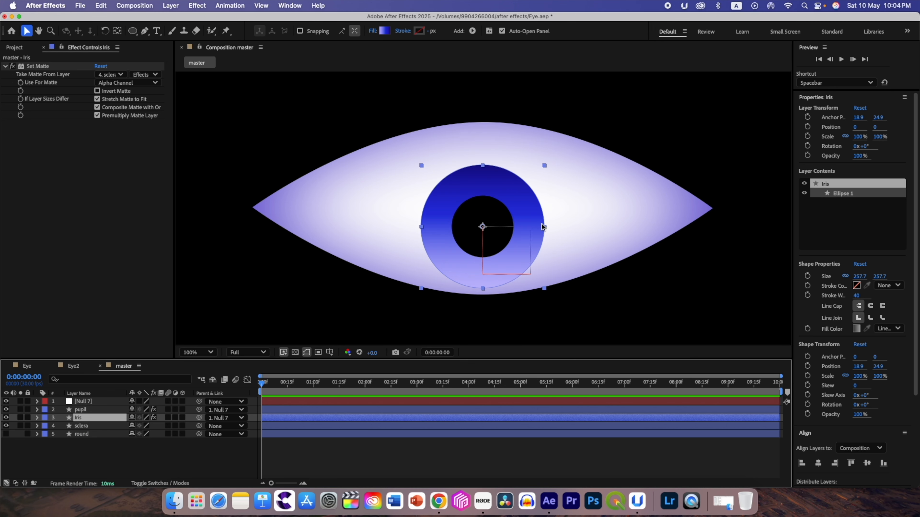
# - Set the iris gradient's end stop to violet-blue 4800FF, middle stop to light blue 23A8FD and start stop to near-white F8F8FC
pyautogui.click(385, 32)
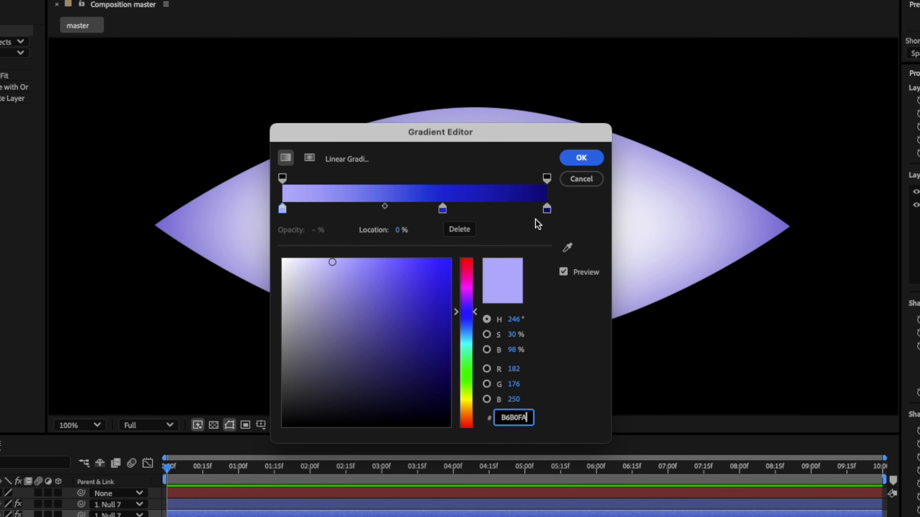
pyautogui.click(547, 210)
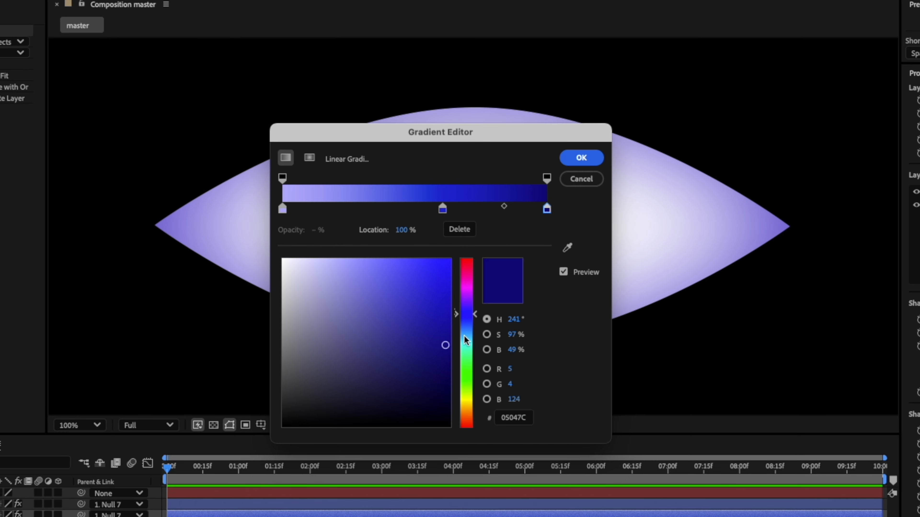
pyautogui.moveTo(474, 314); pyautogui.dragTo(475, 305)
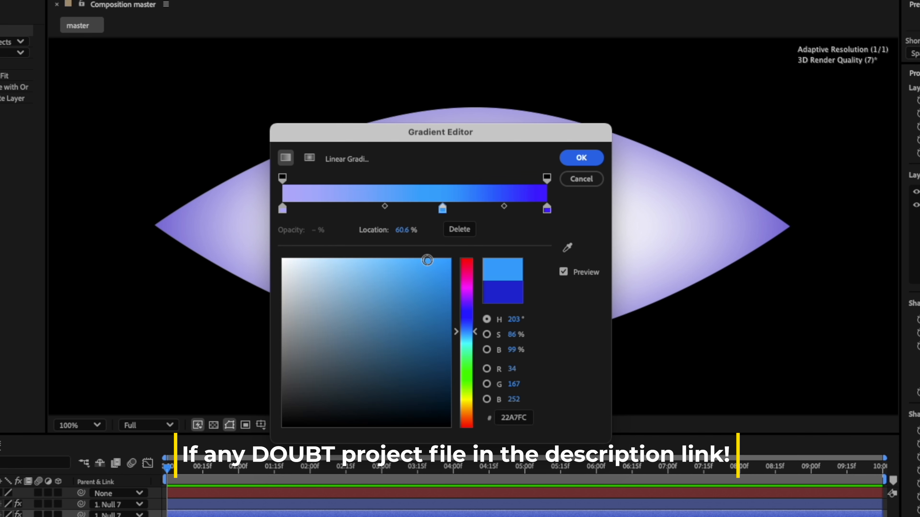
pyautogui.click(427, 260)
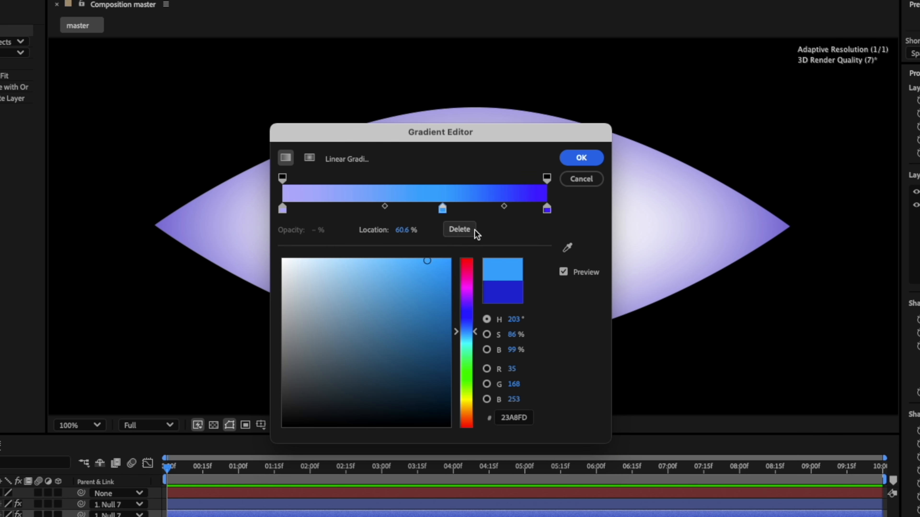
pyautogui.click(282, 209)
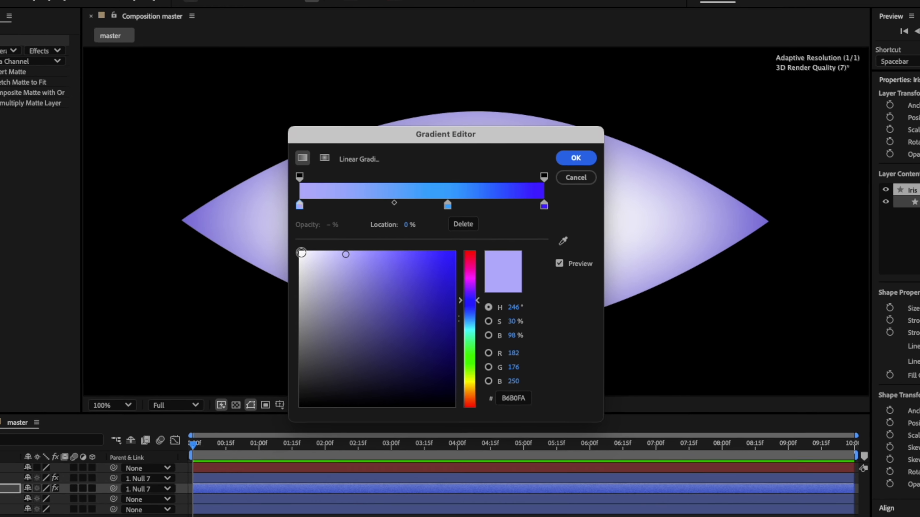
pyautogui.click(301, 253)
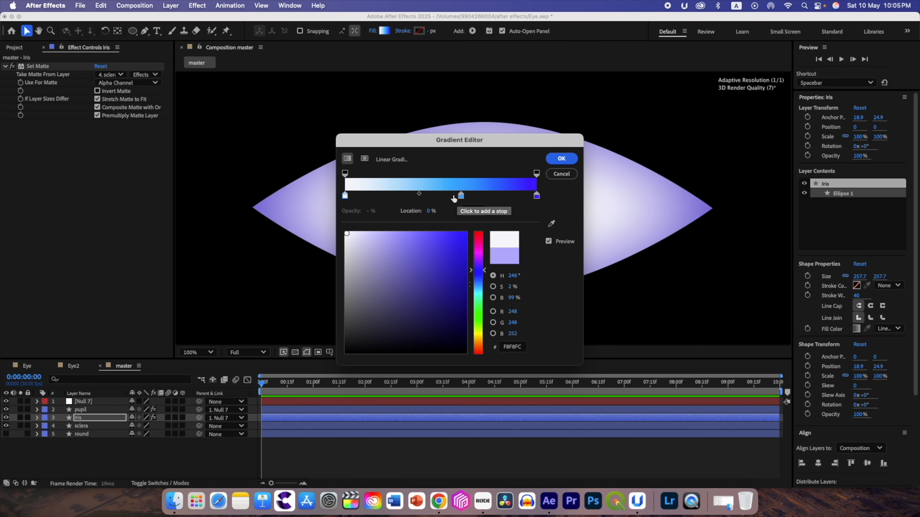
# - Shift the iris gradient's middle stop to 47.3% and the midpoint between it and the end stop to 44.4%, and apply the gradient
pyautogui.moveTo(460, 197); pyautogui.dragTo(436, 200)
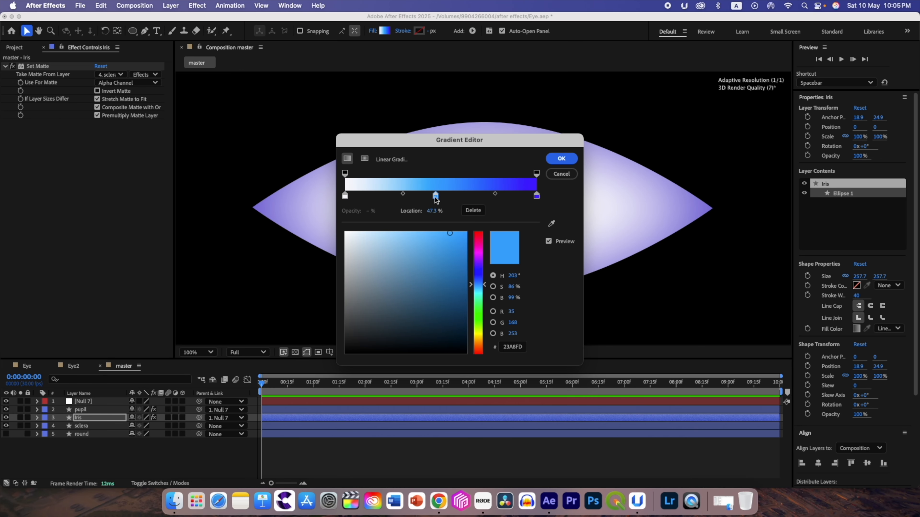
pyautogui.moveTo(496, 195); pyautogui.dragTo(481, 199)
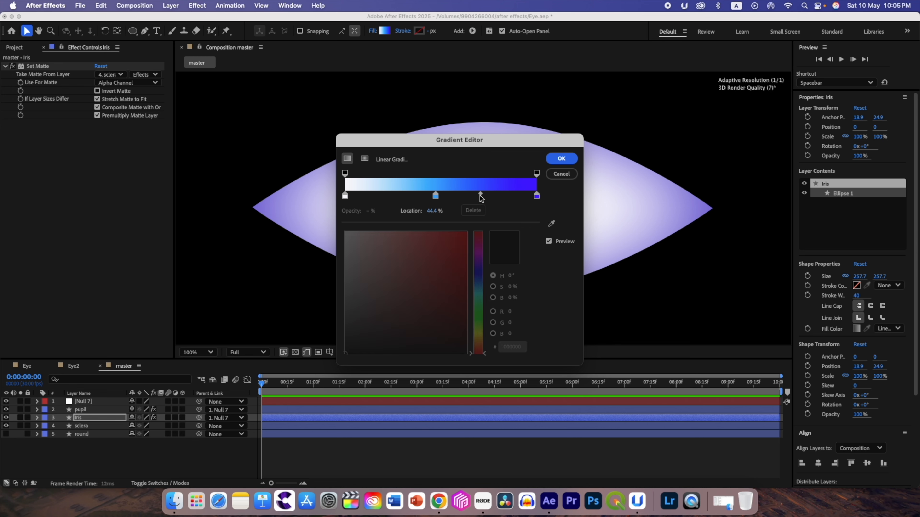
pyautogui.click(562, 158)
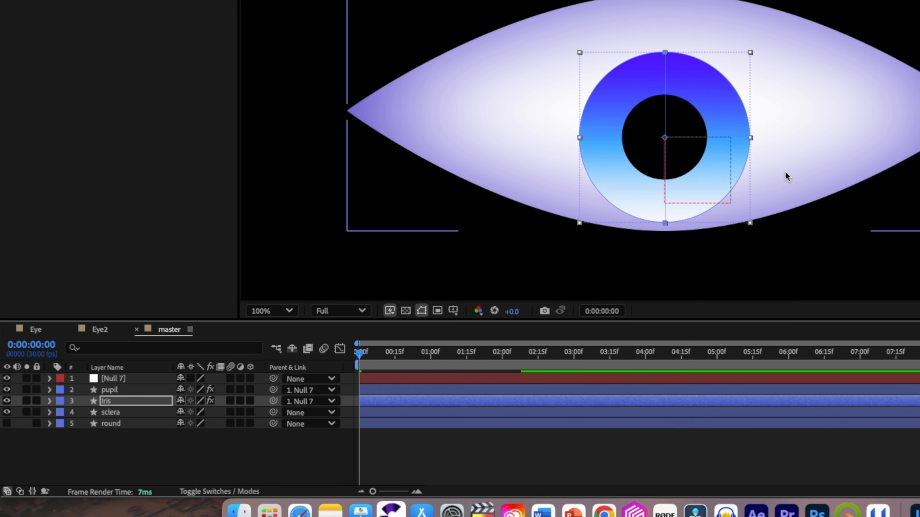
# - Add an Inner Shadow layer style to the iris layer and expand its properties
pyautogui.click(114, 401)
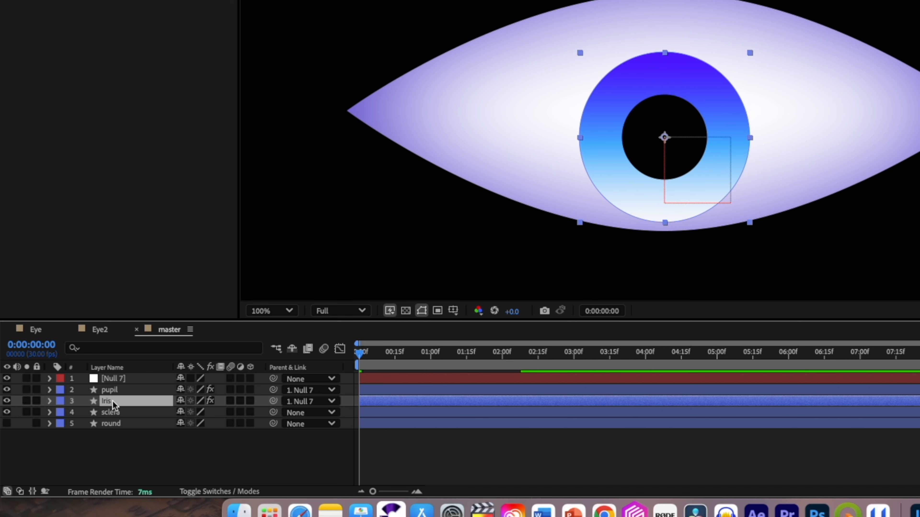
pyautogui.rightClick(114, 403)
pyautogui.moveTo(233, 266)
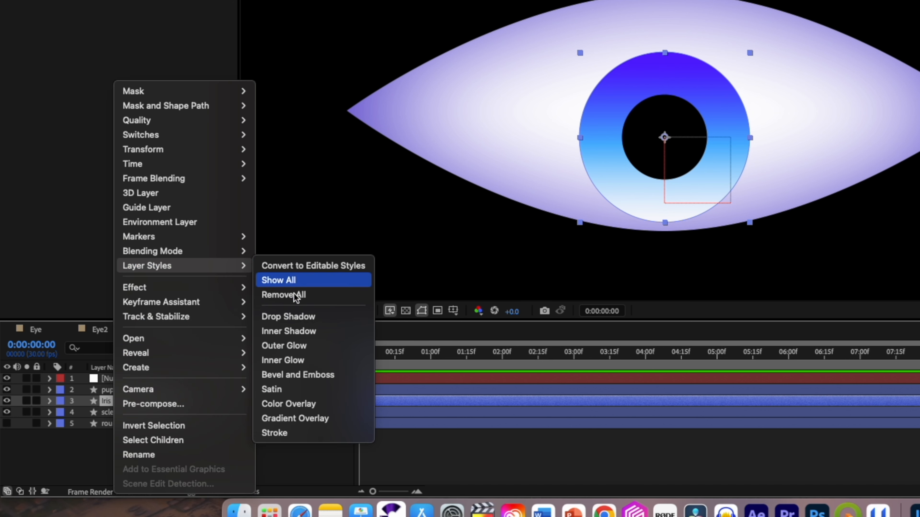
pyautogui.click(297, 330)
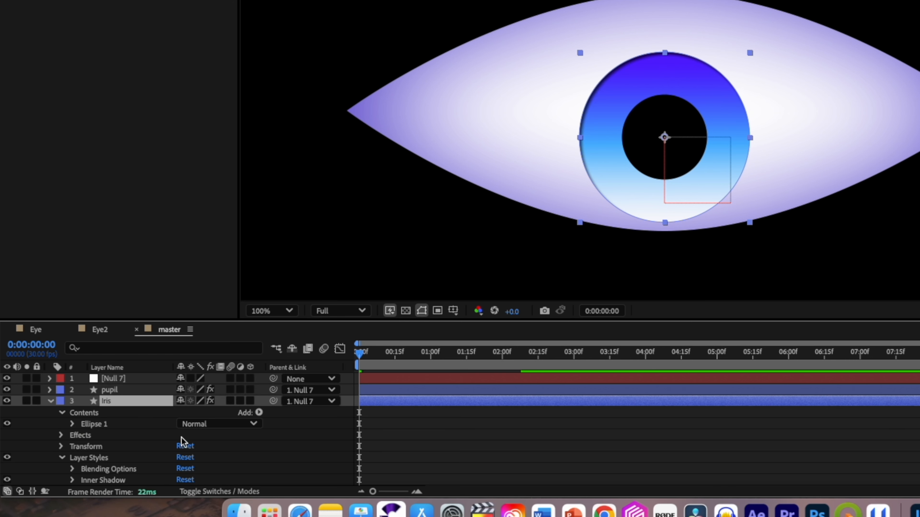
pyautogui.scroll(-2, 183, 445)
pyautogui.click(72, 457)
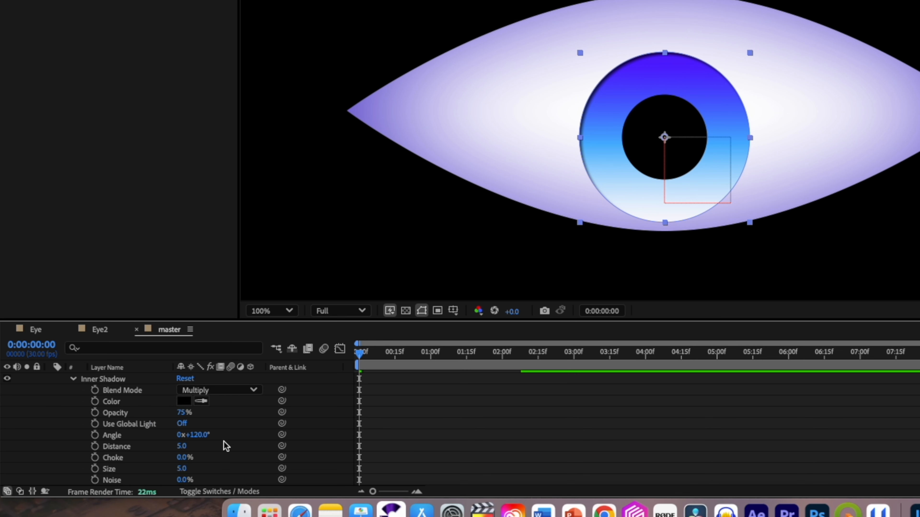
# - Set the iris's inner shadow colour to near-black blue 040113 and adjust its distance and size for broad, soft shading
pyautogui.click(184, 401)
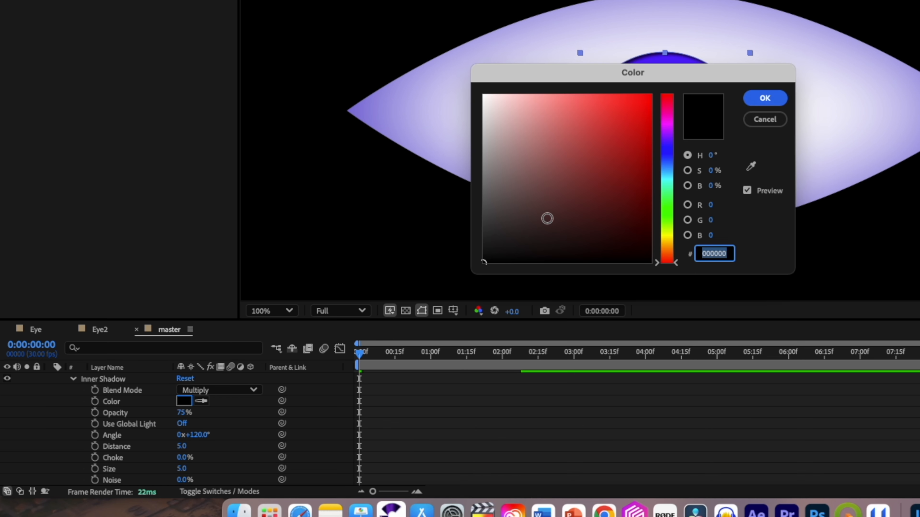
pyautogui.click(661, 148)
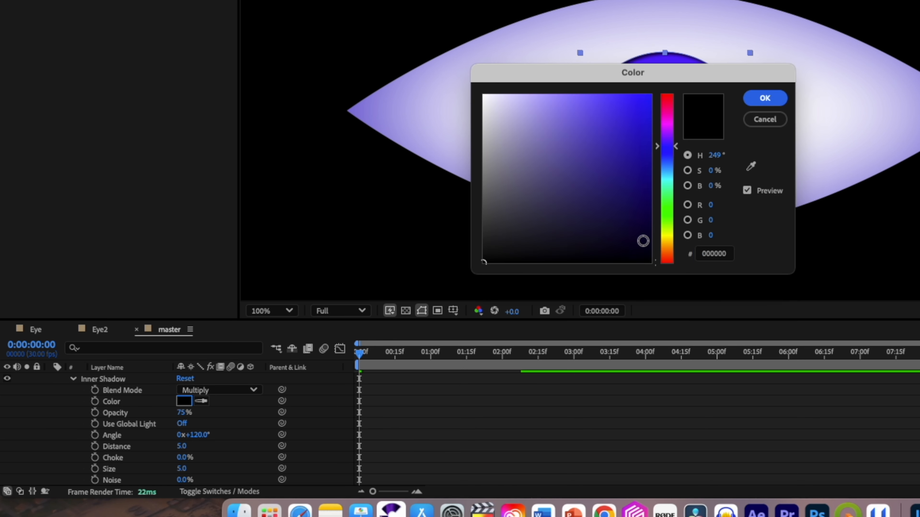
pyautogui.click(644, 245)
pyautogui.click(640, 251)
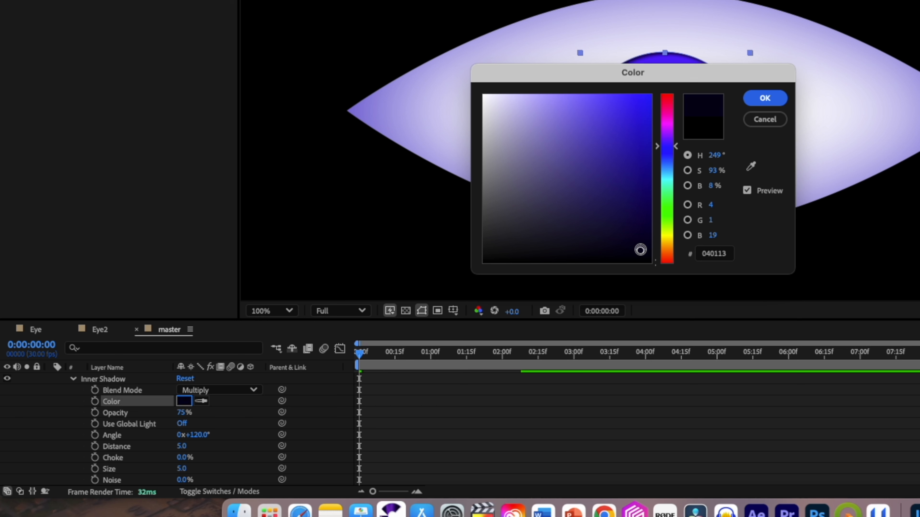
pyautogui.click(763, 98)
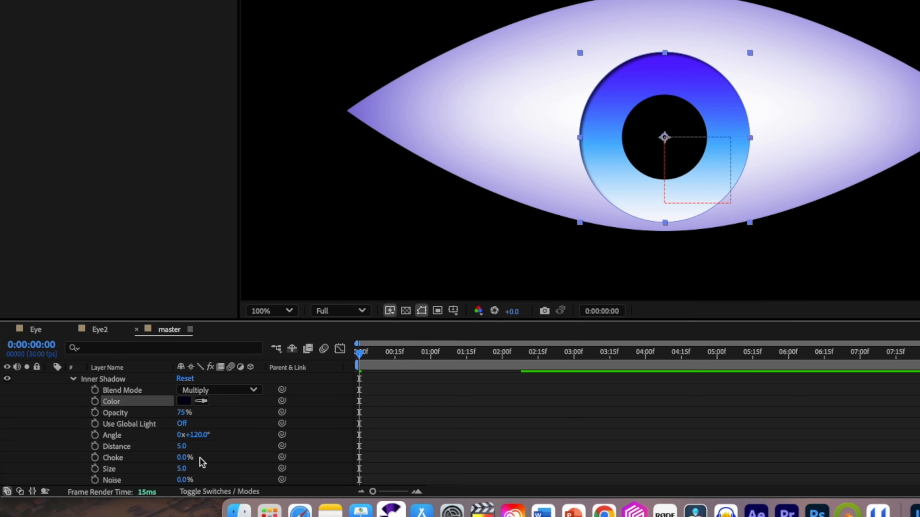
pyautogui.moveTo(183, 450); pyautogui.dragTo(246, 470)
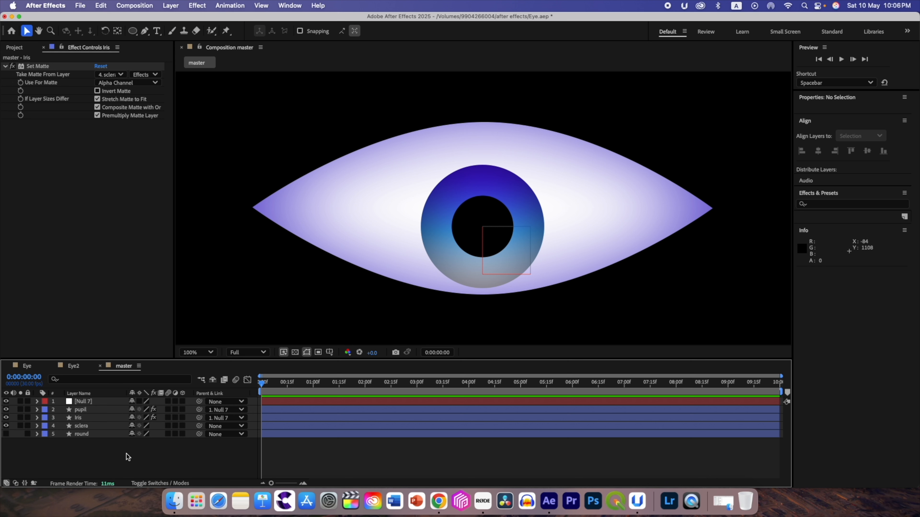
# - Draw a circular highlight about 46 px wide over the pupil's upper-left edge, centre its anchor point and nudge it slightly up
pyautogui.moveTo(133, 33); pyautogui.dragTo(176, 54)
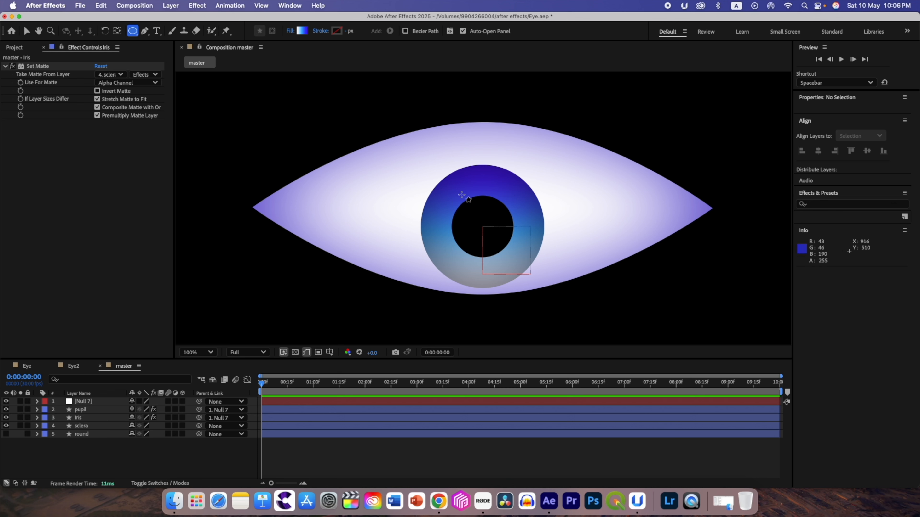
pyautogui.moveTo(460, 195); pyautogui.dragTo(482, 216)
pyautogui.press('super+alt+Home')
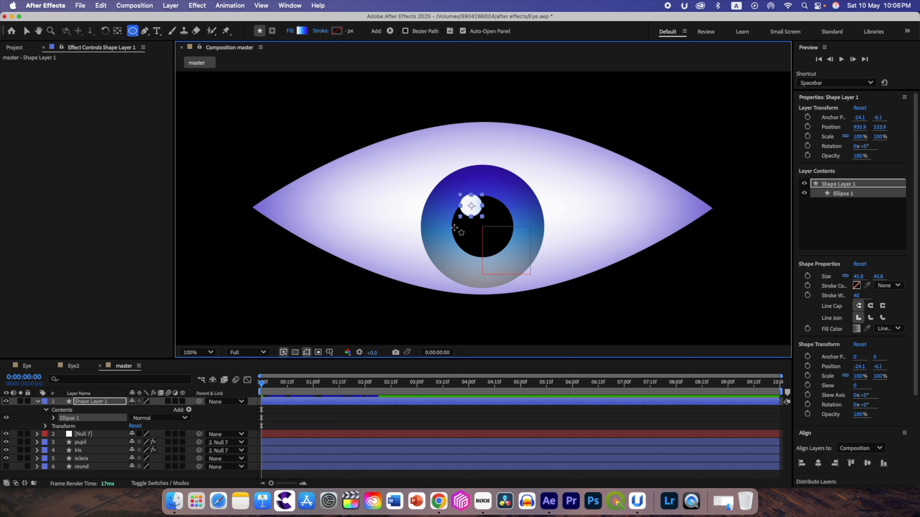
pyautogui.click(26, 31)
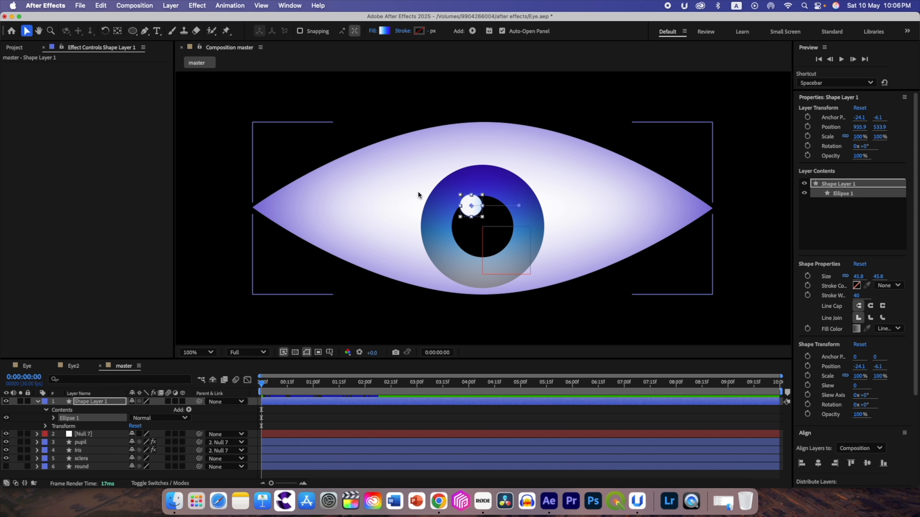
pyautogui.moveTo(470, 212); pyautogui.dragTo(467, 209)
# - Change the highlight circle's fill to solid white FFFFFF
pyautogui.click(373, 31)
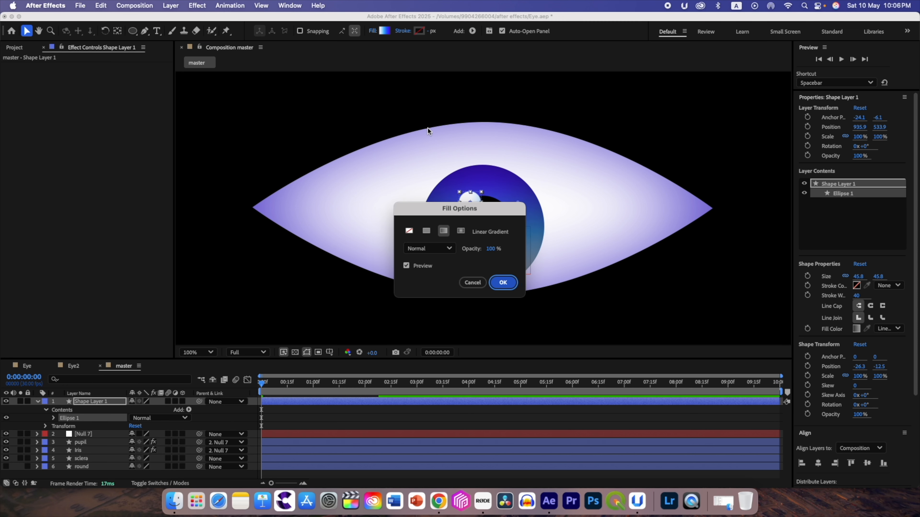
pyautogui.click(427, 231)
pyautogui.click(502, 283)
pyautogui.write('FFFFFF')
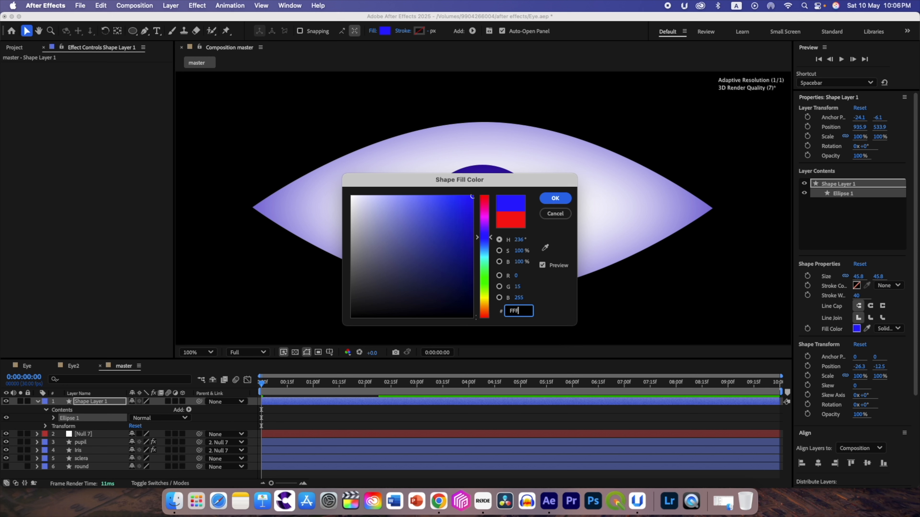
pyautogui.click(555, 199)
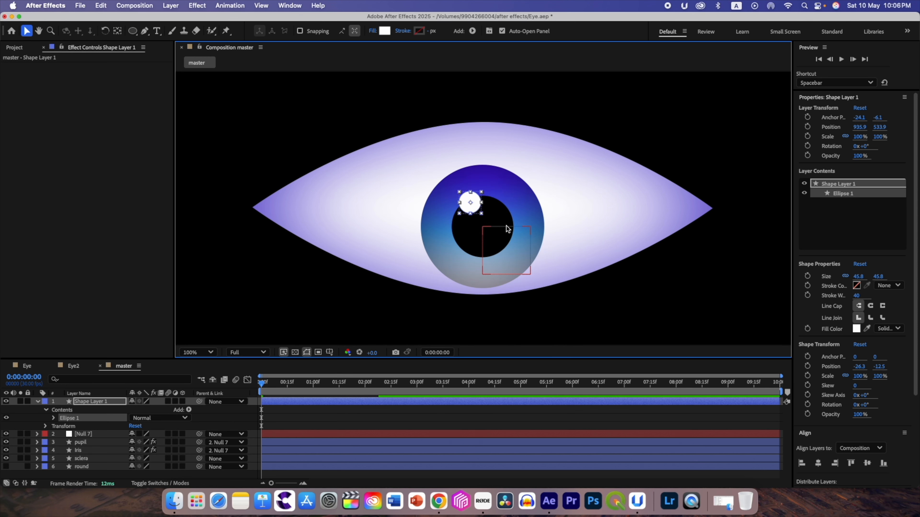
pyautogui.click(26, 32)
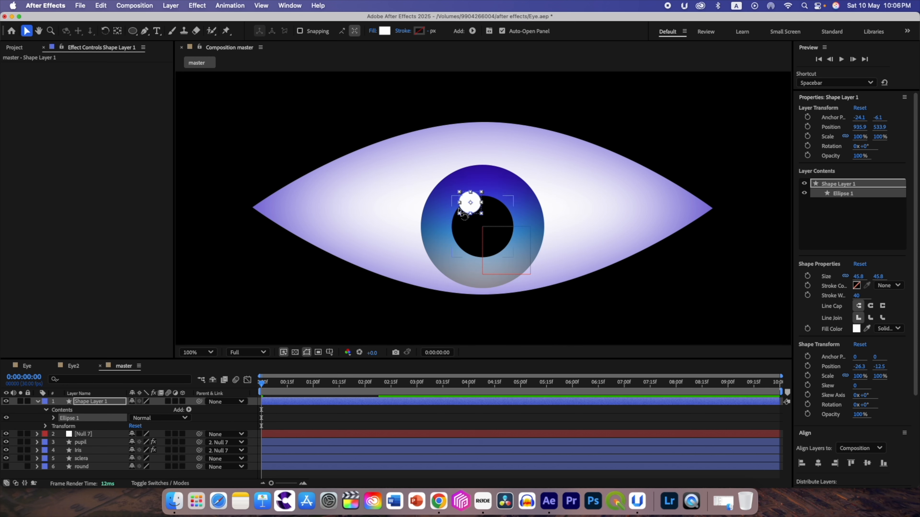
# - Nudge the white highlight circle slightly up and to the left, and add a Gaussian Blur effect to its layer
pyautogui.moveTo(472, 205); pyautogui.dragTo(470, 201)
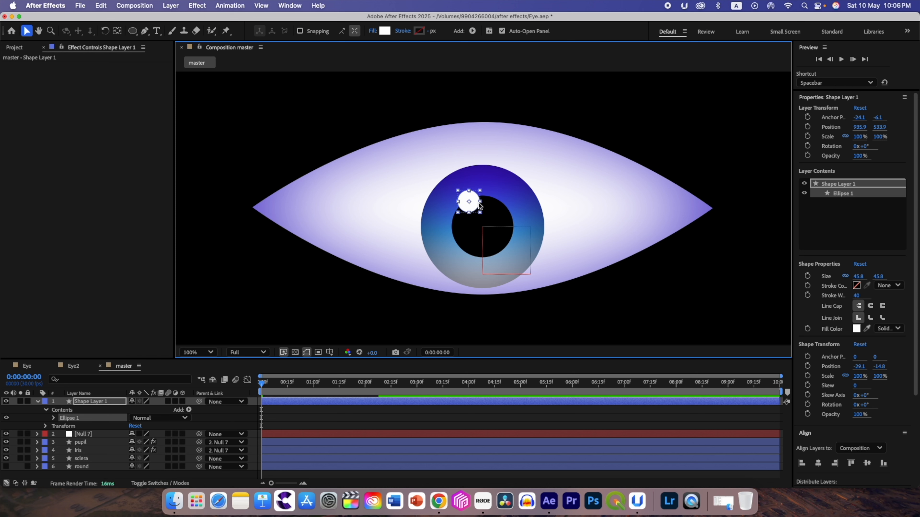
pyautogui.click(98, 402)
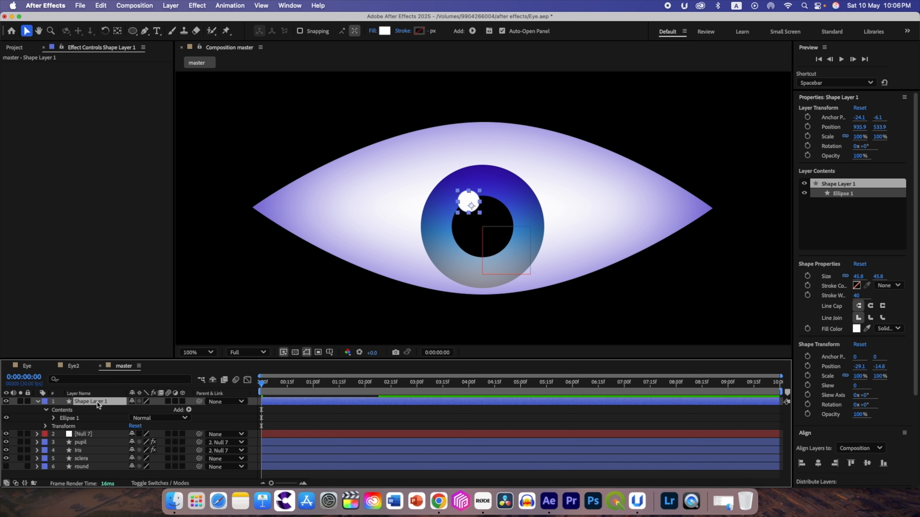
pyautogui.hotkey('ctrl', 'space')
pyautogui.write('ga')
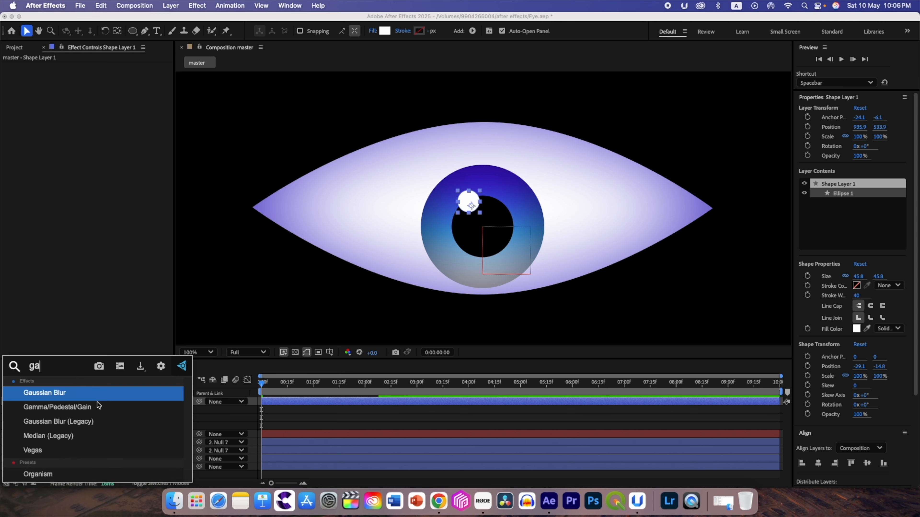
pyautogui.write('u')
pyautogui.press('Return')
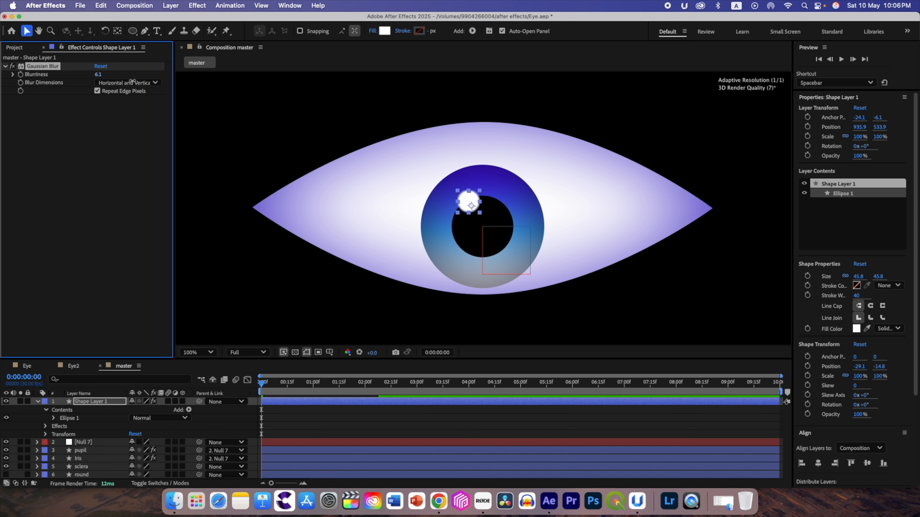
# - Set the highlight's Gaussian Blur blurriness to 15.7 and turn off Repeat Edge Pixels
pyautogui.moveTo(175, 90); pyautogui.dragTo(191, 95)
pyautogui.scroll(1, 491, 227)
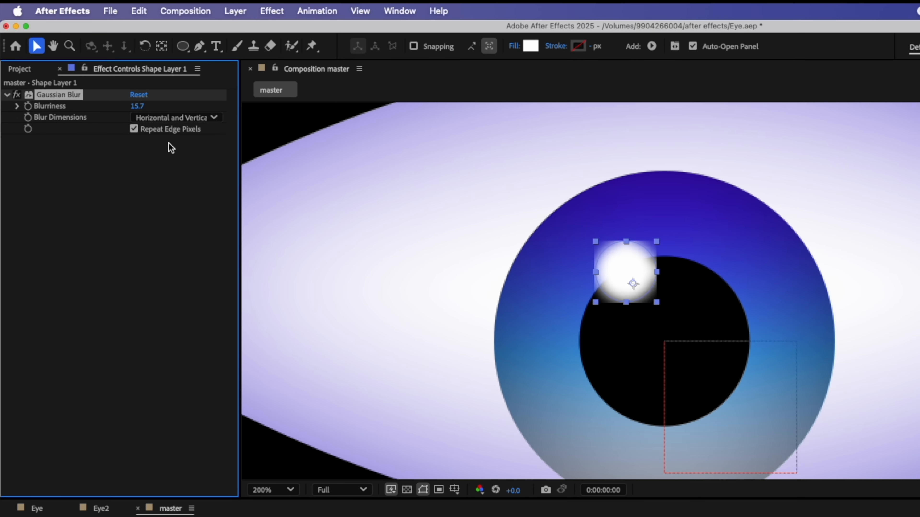
pyautogui.click(133, 129)
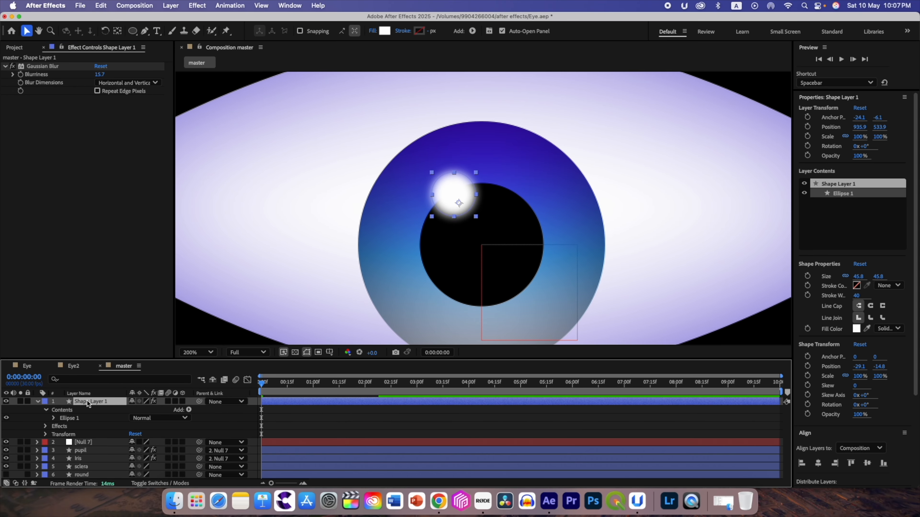
# - Duplicate the blurred highlight layer and scale the copy down to 71%
pyautogui.press('super+d')
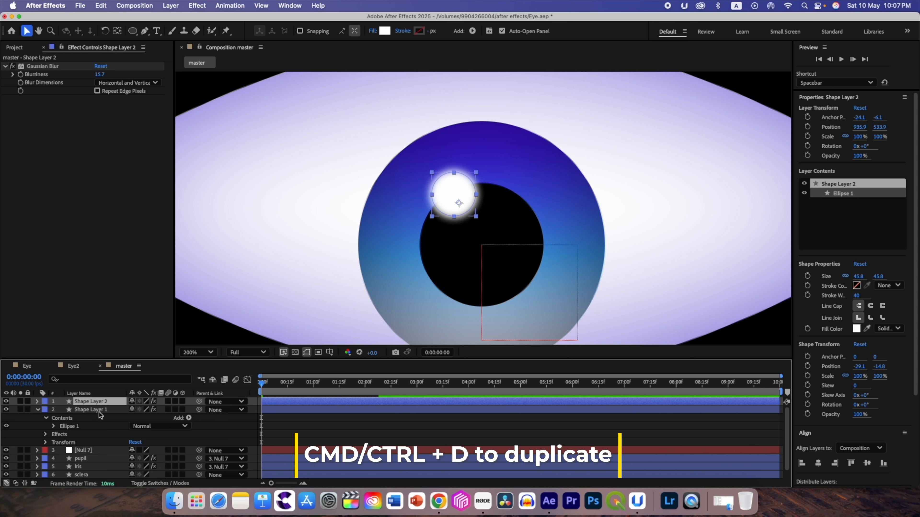
pyautogui.press('s')
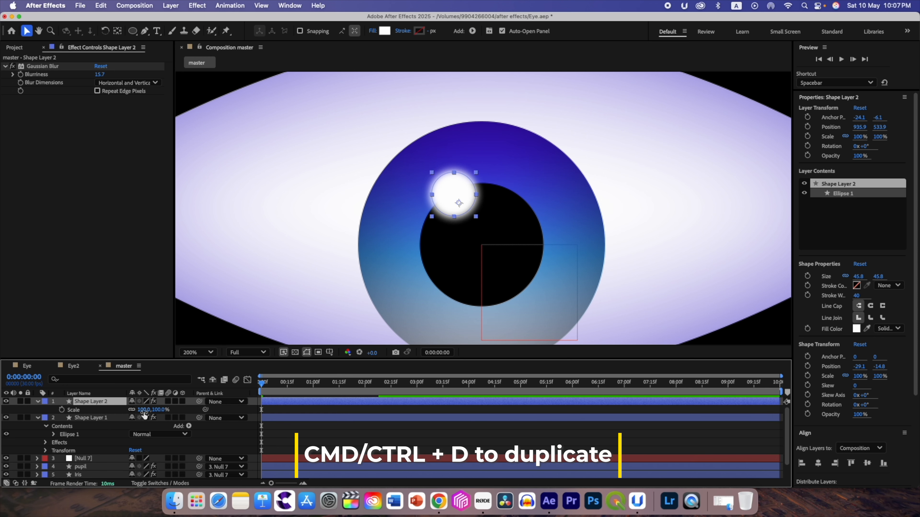
pyautogui.moveTo(143, 413); pyautogui.dragTo(133, 412)
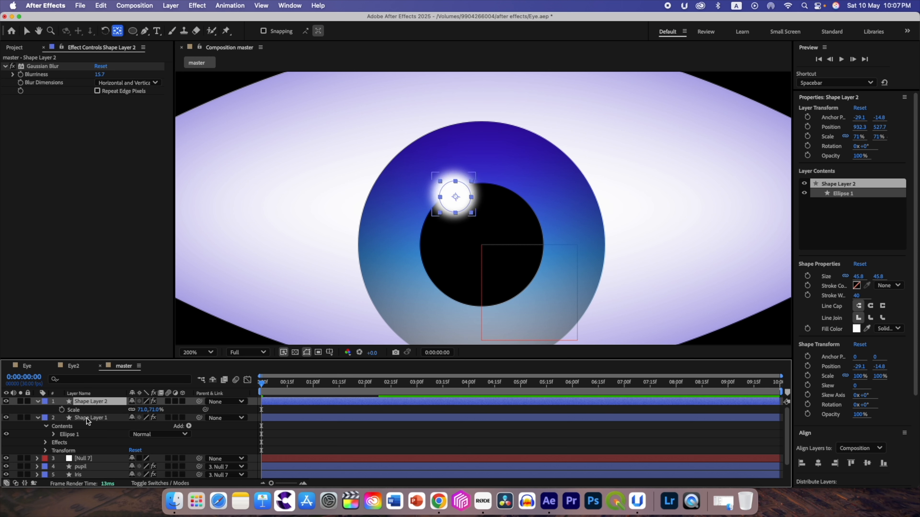
# - Centre the anchor points of both highlight layers, Shape Layer 1 and Shape Layer 2, on their circles
pyautogui.click(87, 418)
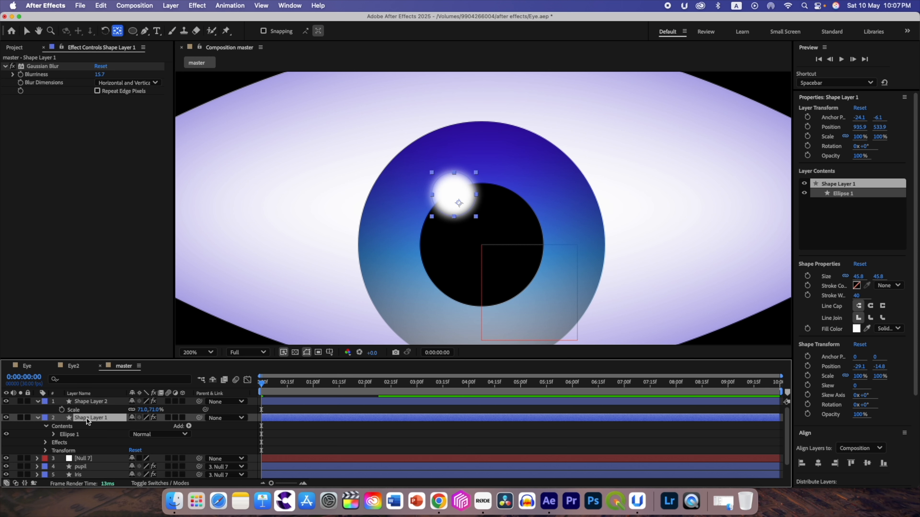
pyautogui.doubleClick(117, 31)
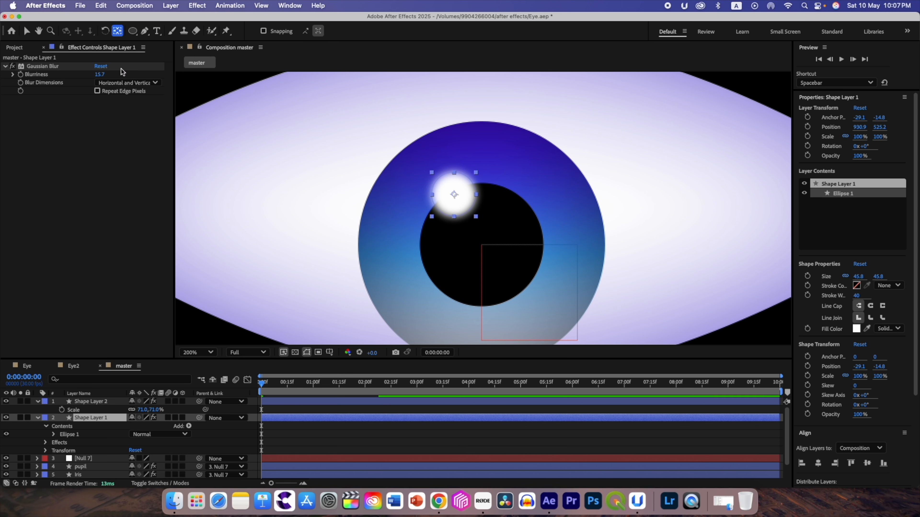
pyautogui.click(87, 402)
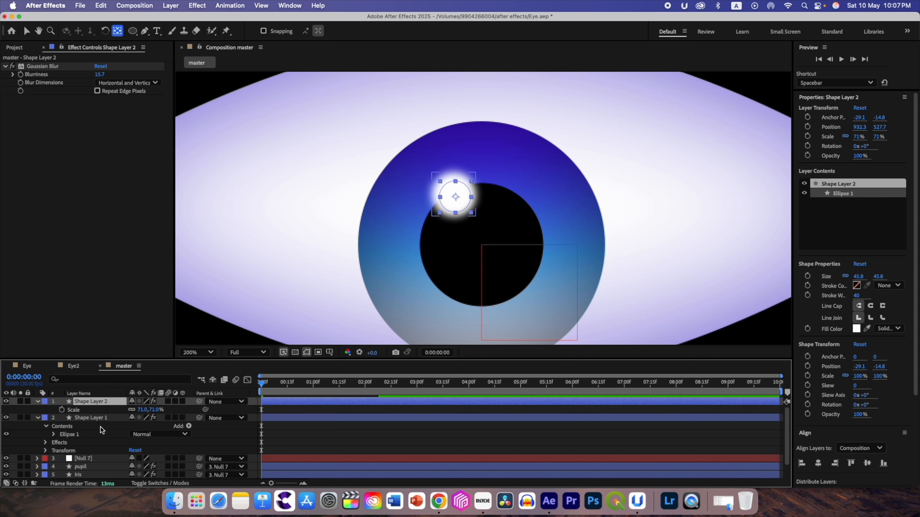
# - Set the Gaussian Blur blurriness of the larger highlight, Shape Layer 1, to 43.1 and collapse both highlight layers' properties
pyautogui.press('super+Down')
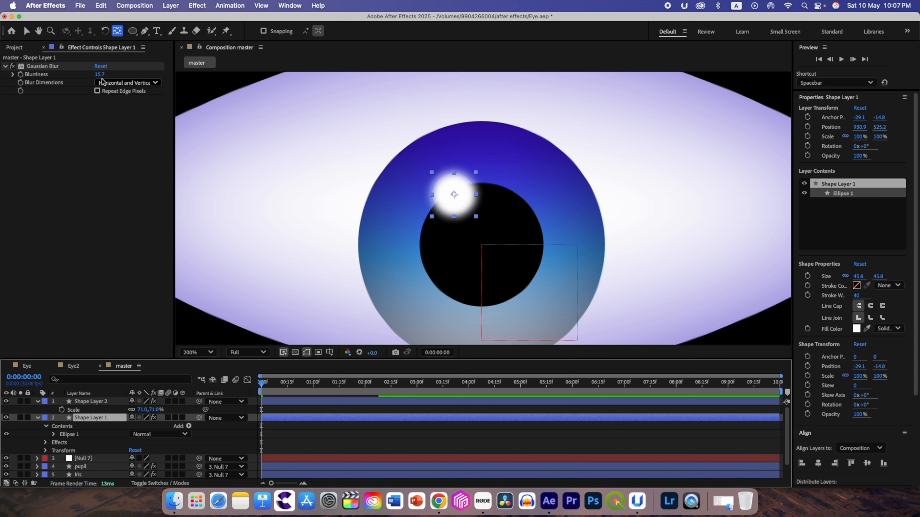
pyautogui.moveTo(98, 75); pyautogui.dragTo(200, 100)
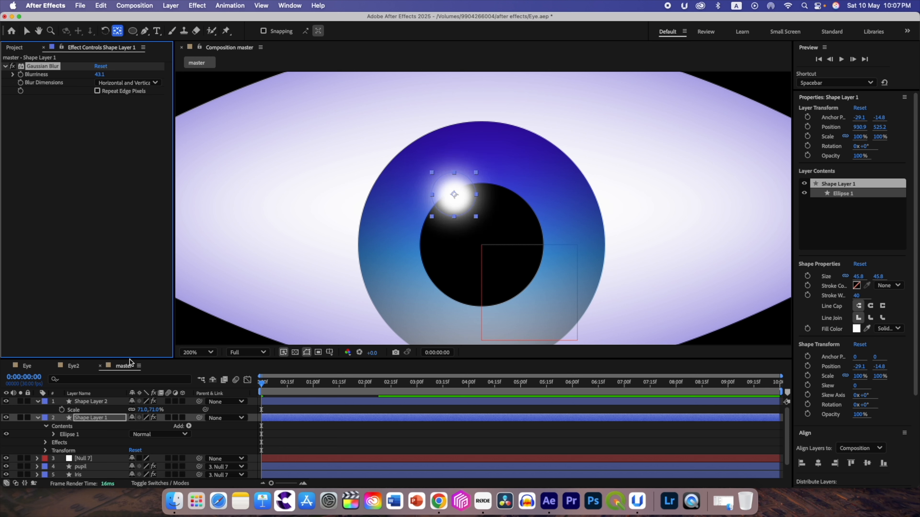
pyautogui.click(39, 418)
pyautogui.click(39, 403)
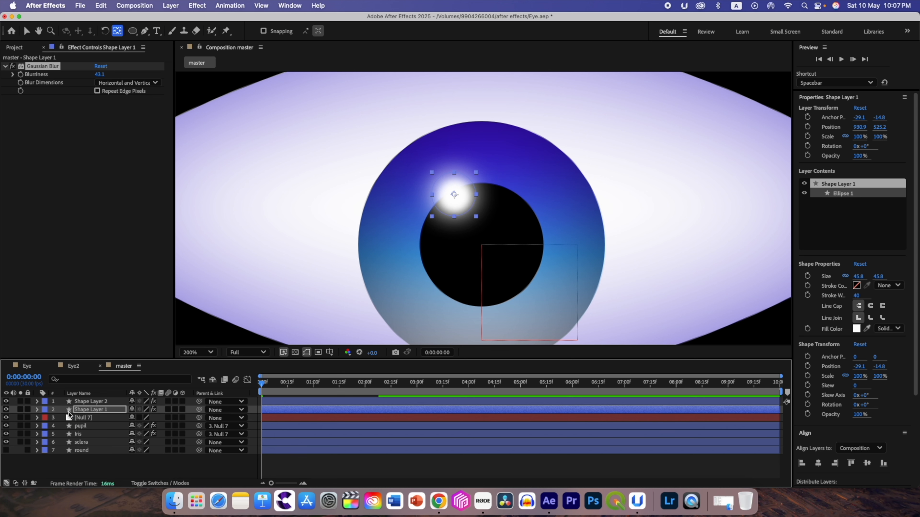
# - Parent both highlight layers to Null 7
pyautogui.click(80, 414)
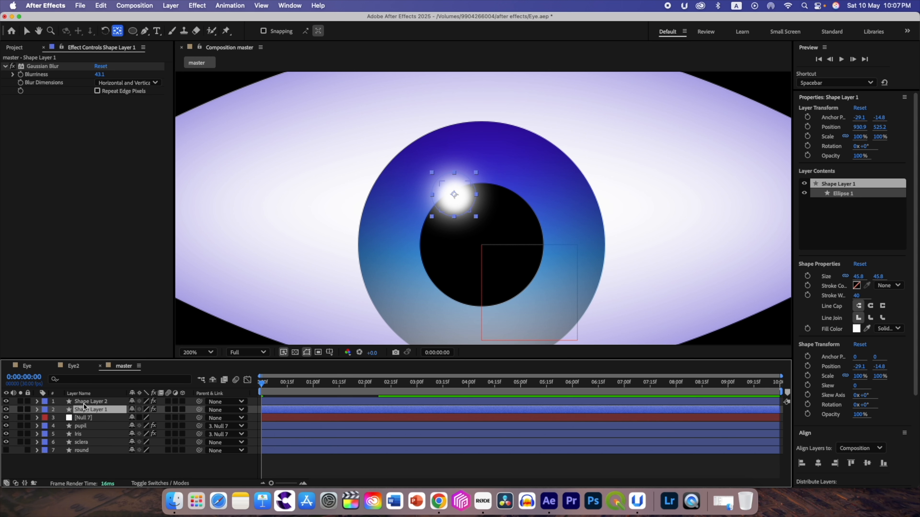
pyautogui.keyDown('shift'); pyautogui.click(84, 403); pyautogui.keyUp('shift')
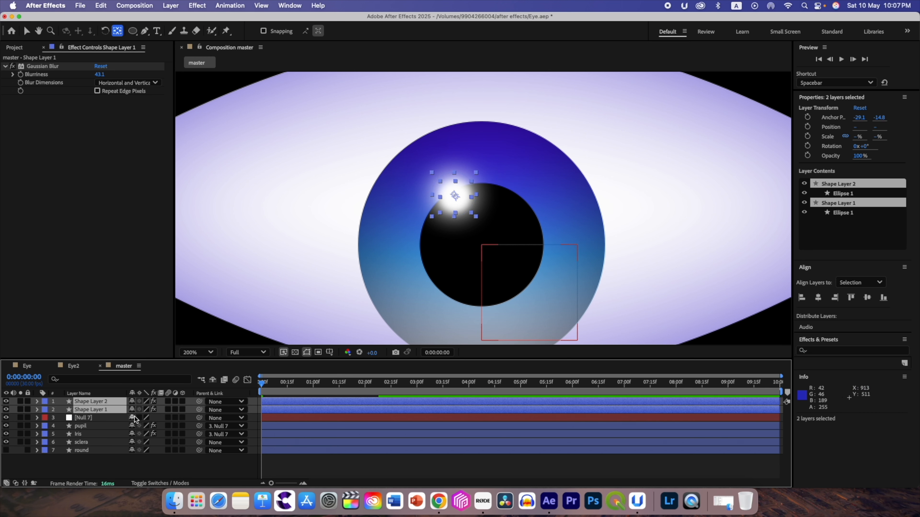
pyautogui.moveTo(199, 410); pyautogui.dragTo(112, 421)
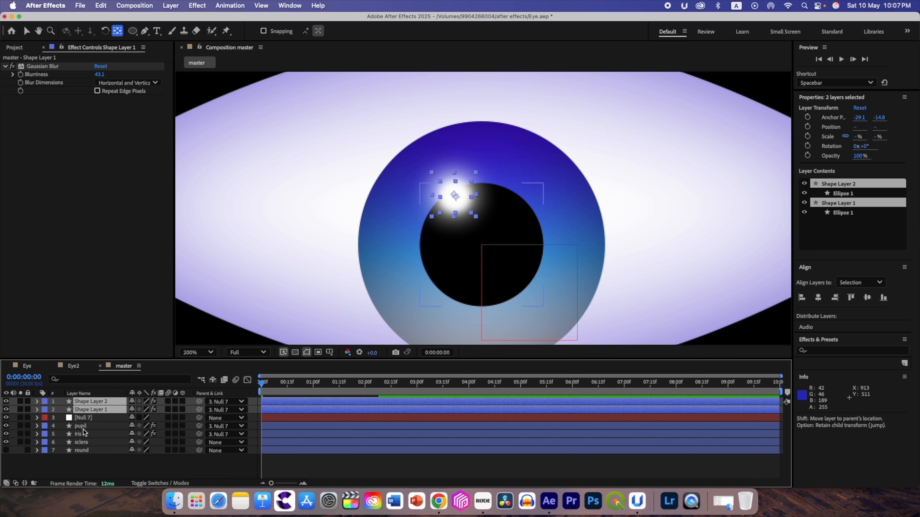
# - Copy the Set Matte effect from the pupil layer and paste it onto both highlight layers
pyautogui.click(97, 426)
pyautogui.click(42, 68)
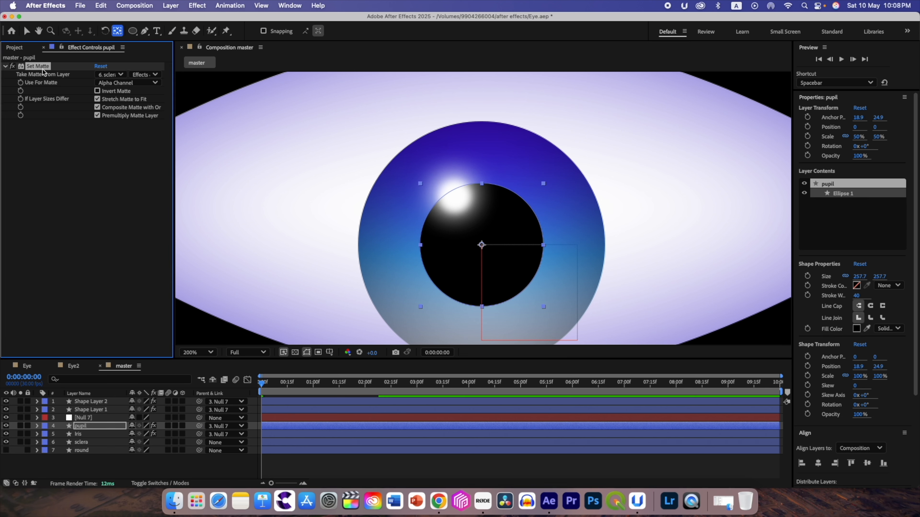
pyautogui.click(100, 5)
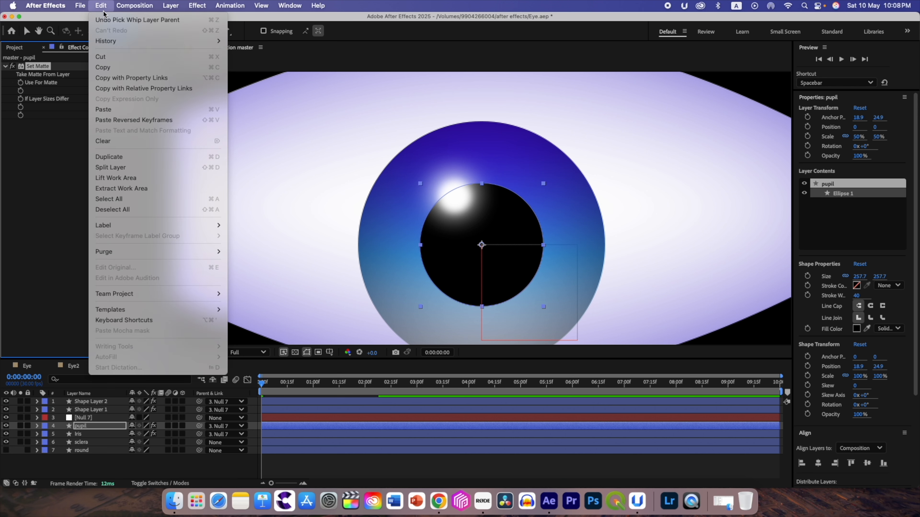
pyautogui.click(113, 66)
pyautogui.click(86, 410)
pyautogui.keyDown('shift'); pyautogui.click(82, 403); pyautogui.keyUp('shift')
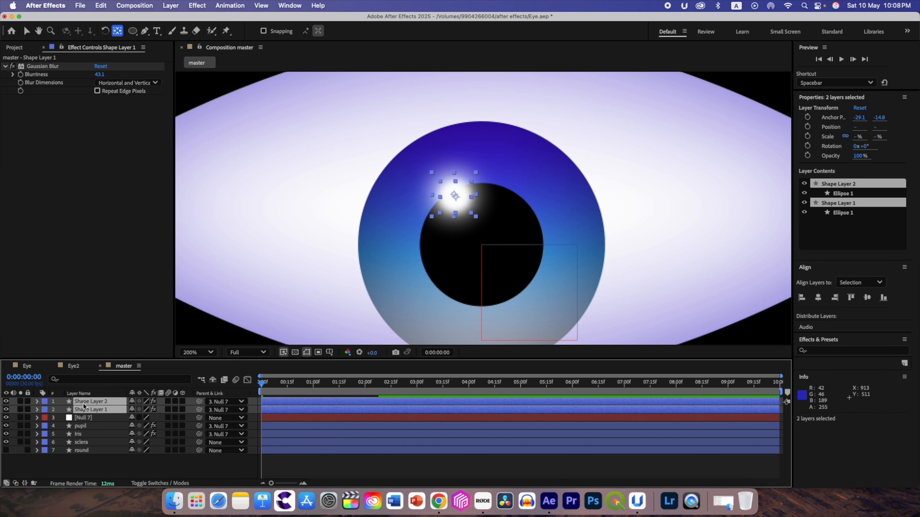
pyautogui.click(102, 5)
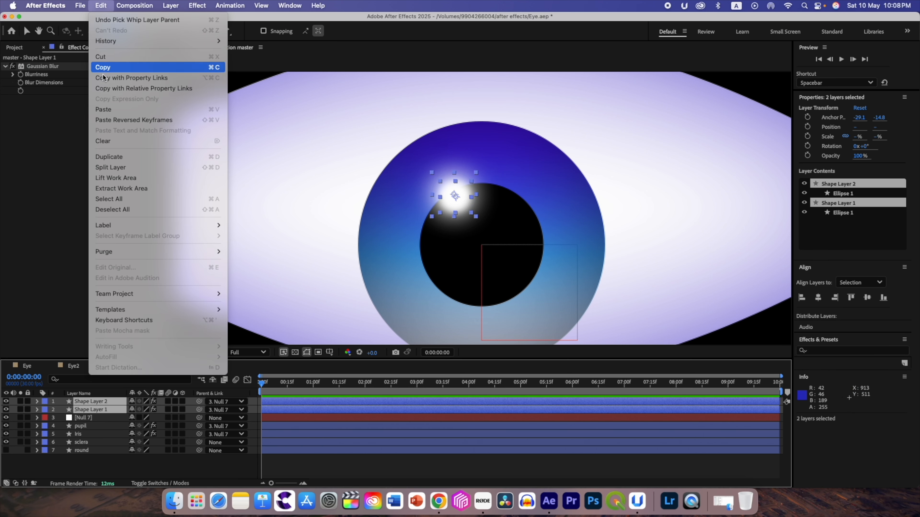
pyautogui.click(109, 68)
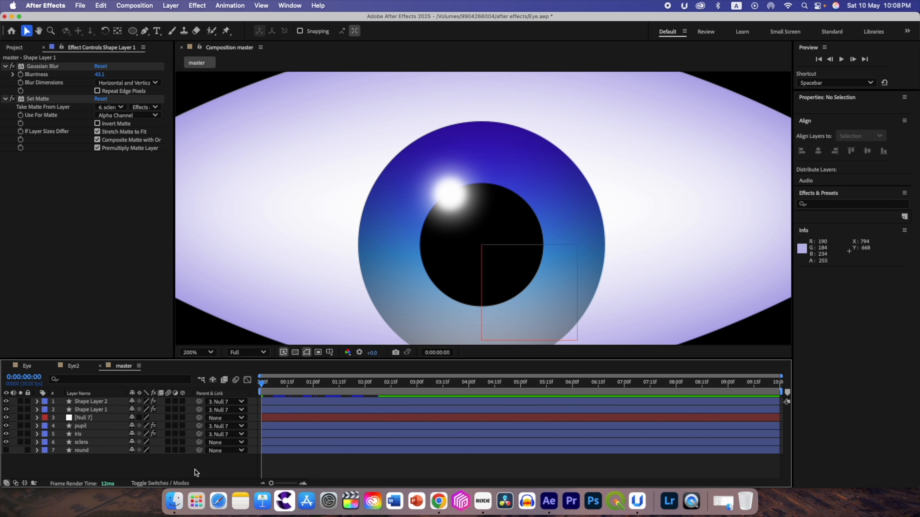
# - Fit the whole composition in view and scrub through the animation to check how the highlights follow the iris
pyautogui.scroll(-4, 288, 300)
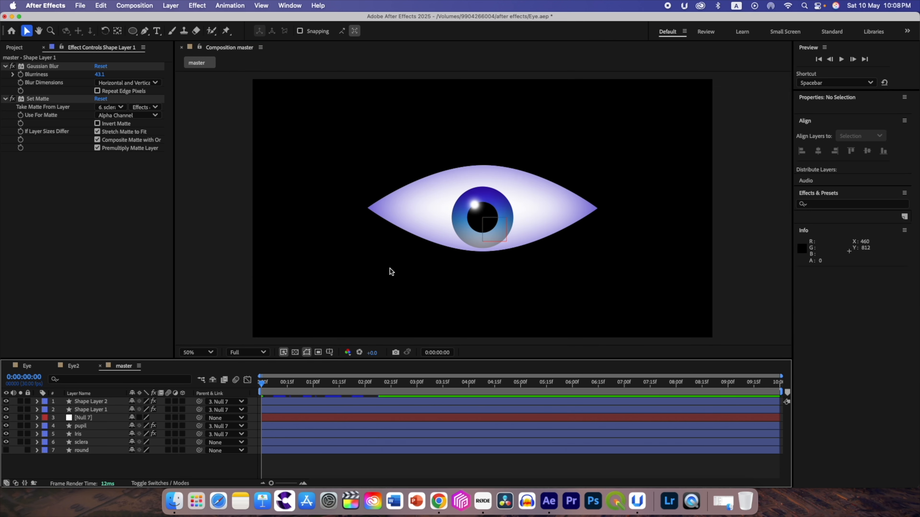
pyautogui.press('.')
pyautogui.click(198, 352)
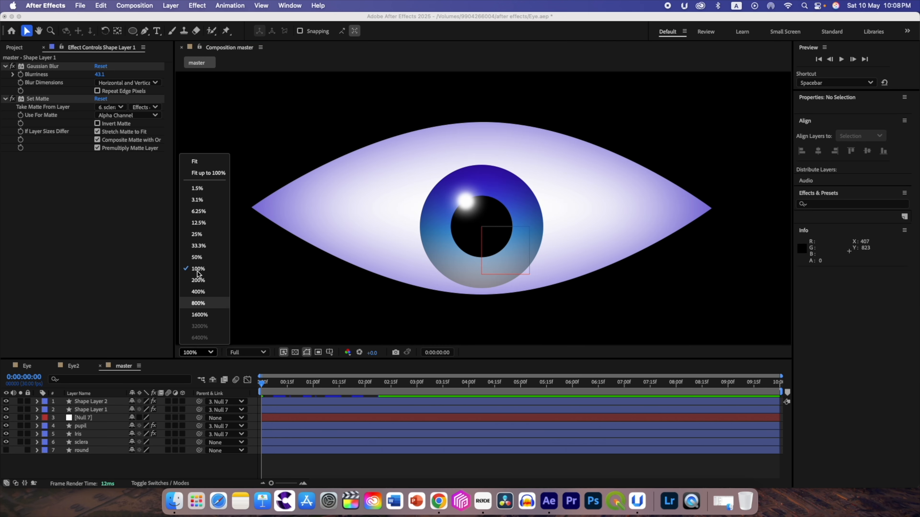
pyautogui.click(197, 162)
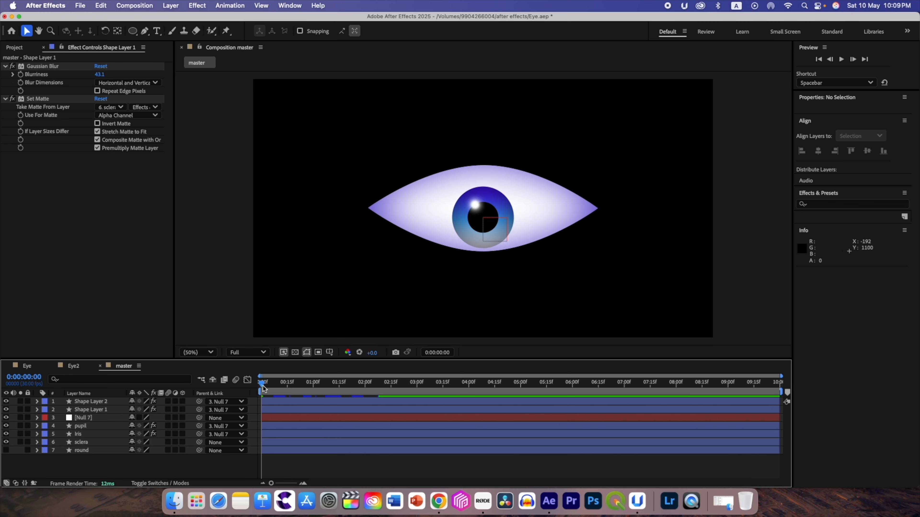
pyautogui.press('space')
pyautogui.press('space')
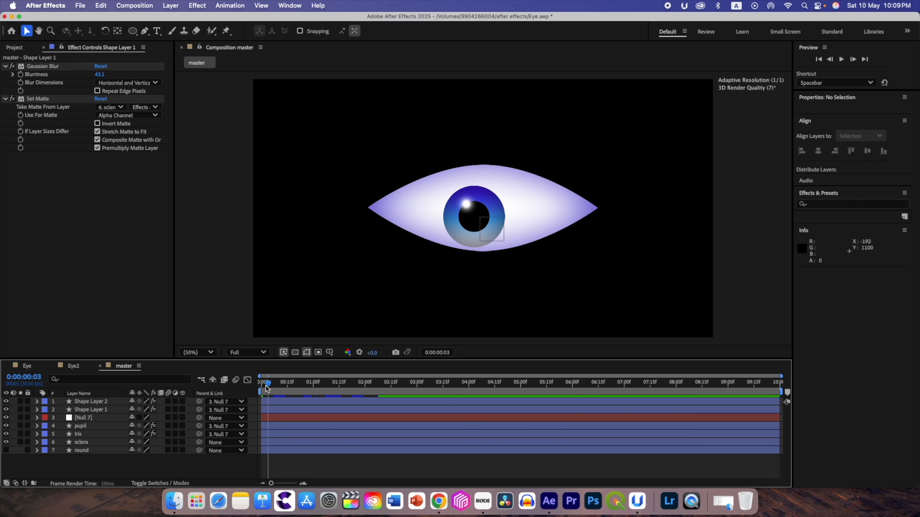
pyautogui.moveTo(261, 382); pyautogui.dragTo(299, 387)
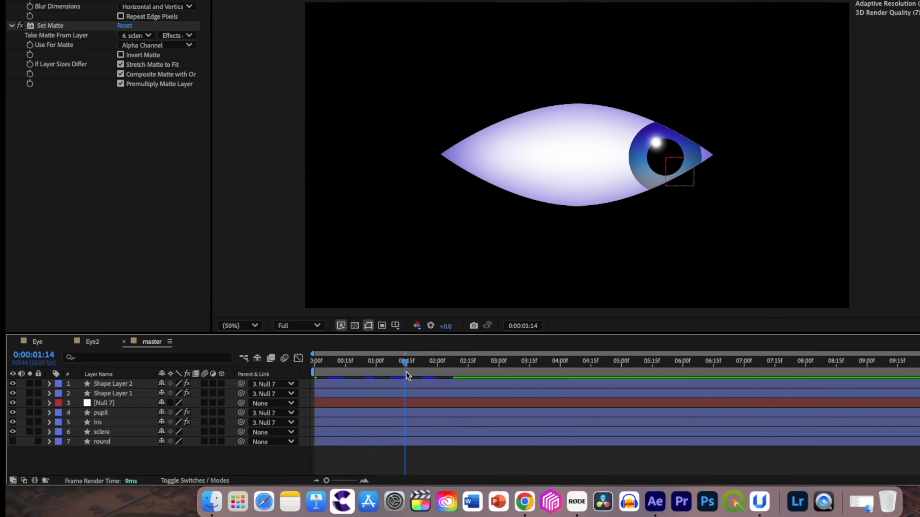
pyautogui.moveTo(405, 345); pyautogui.dragTo(353, 341)
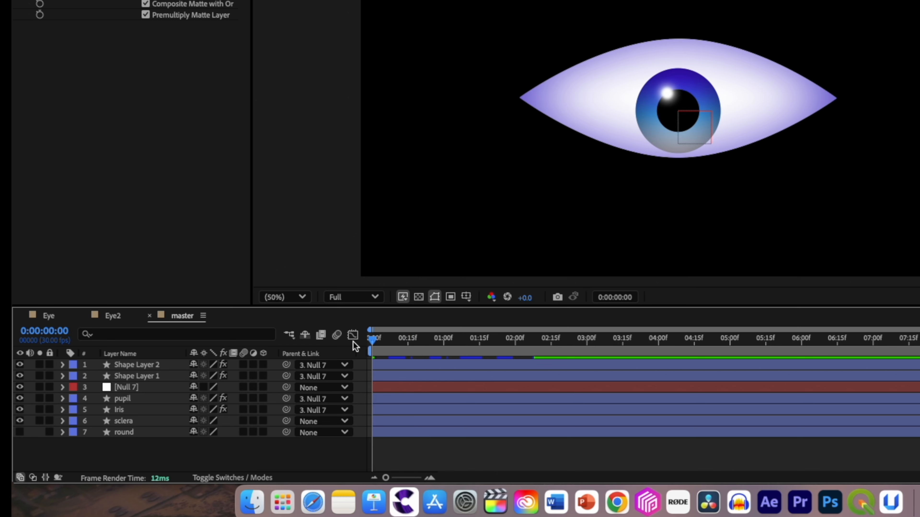
# - Add a keyframe to the sclera's Path property, shift it to 0:00:00:28 and move the playhead to that frame
pyautogui.click(128, 420)
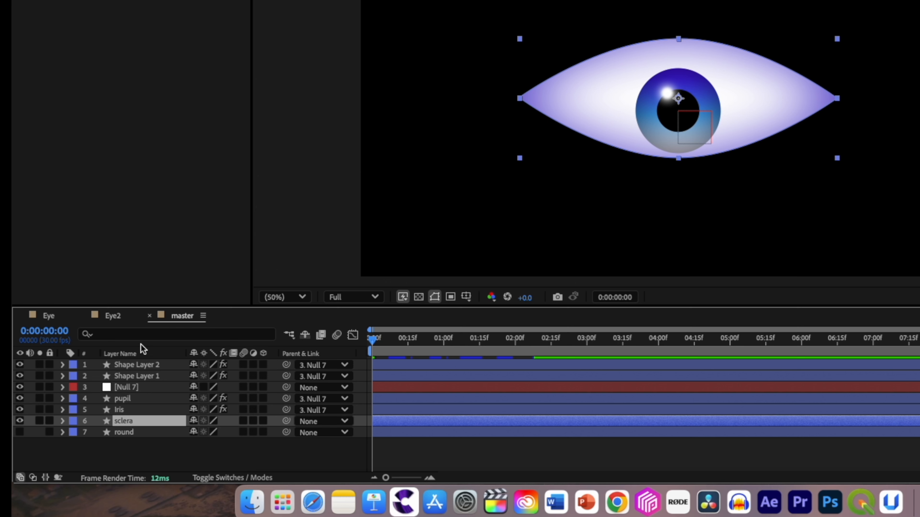
pyautogui.click(142, 334)
pyautogui.write('path')
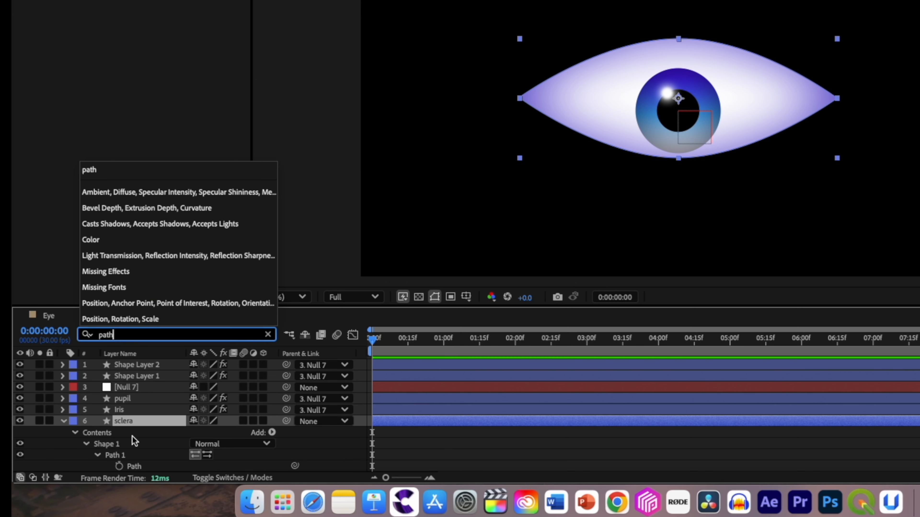
pyautogui.scroll(-1, 132, 436)
pyautogui.scroll(1, 132, 454)
pyautogui.click(130, 456)
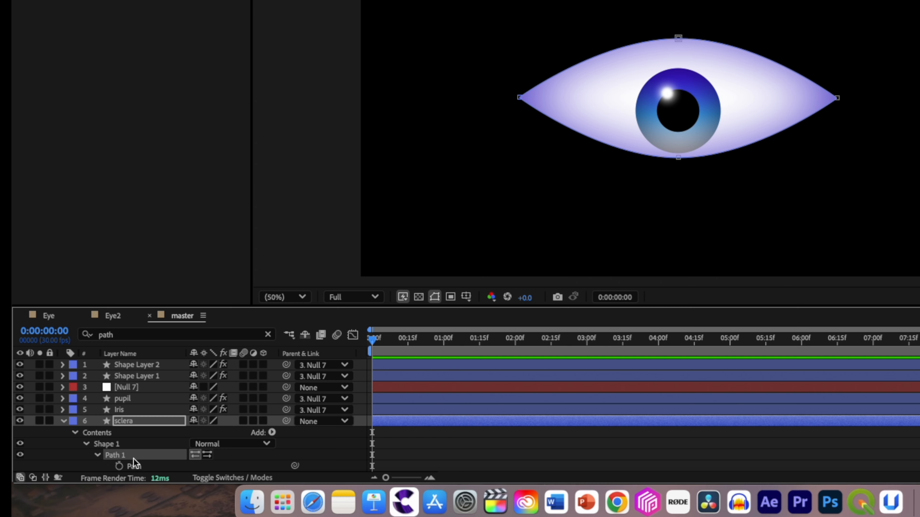
pyautogui.scroll(-1, 133, 457)
pyautogui.click(119, 455)
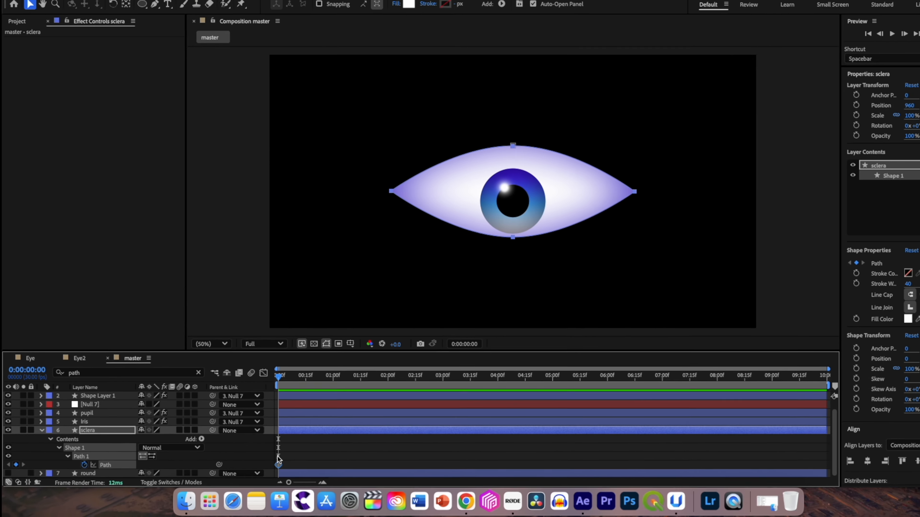
pyautogui.moveTo(263, 469); pyautogui.dragTo(311, 468)
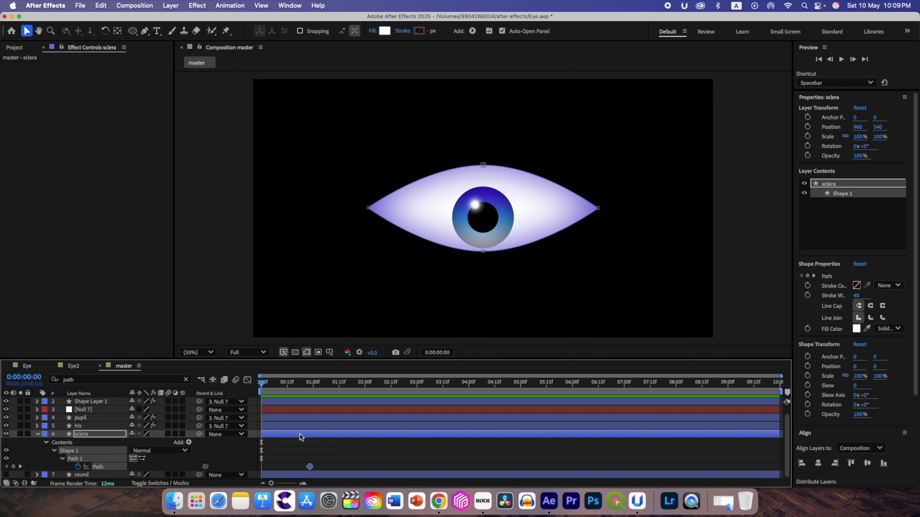
pyautogui.click(310, 385)
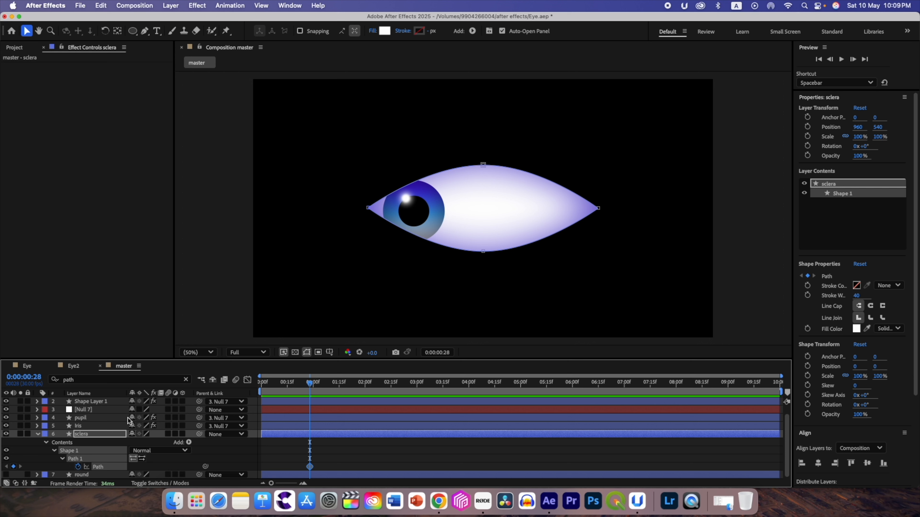
# - At 0:00:00:28, close the eye by moving the sclera path's upper point down and its lower point up until they almost meet
pyautogui.click(89, 434)
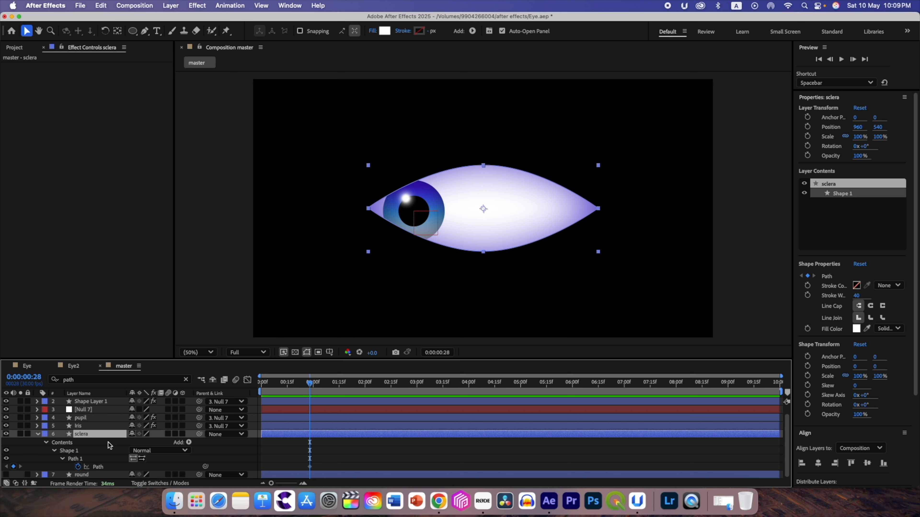
pyautogui.click(99, 468)
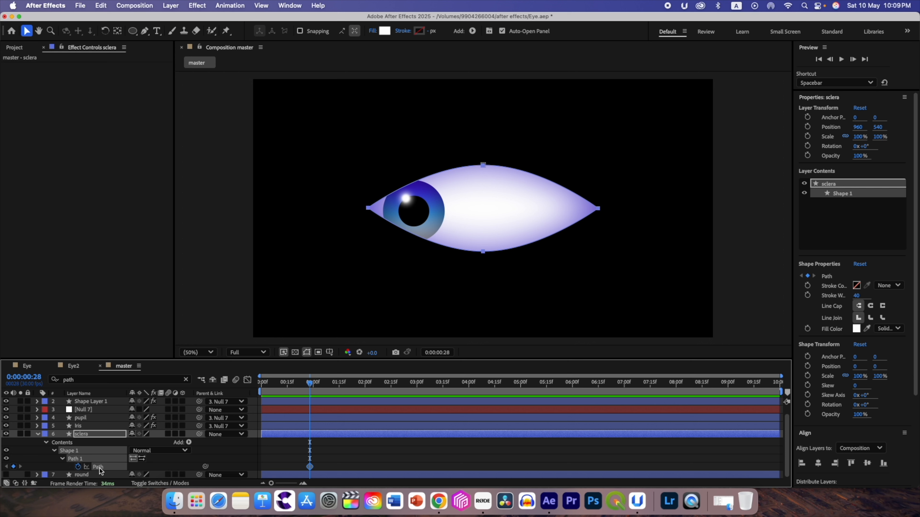
pyautogui.click(90, 435)
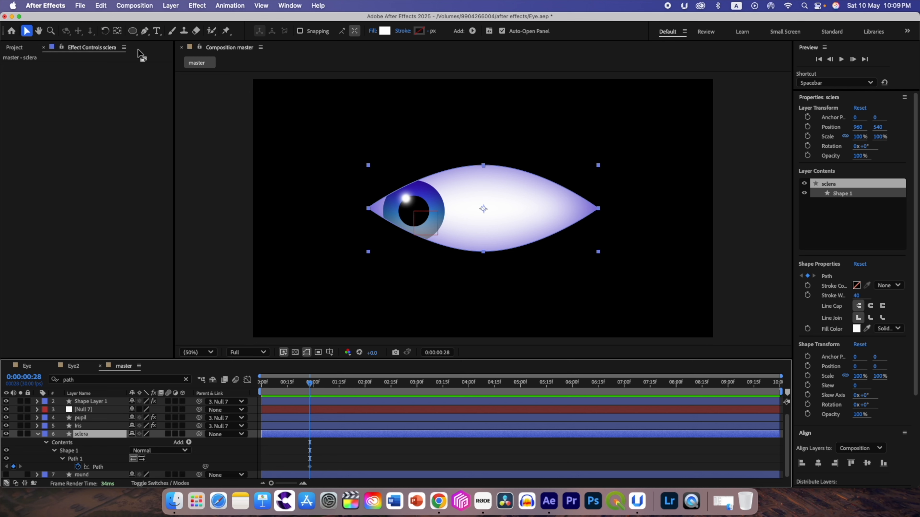
pyautogui.click(144, 33)
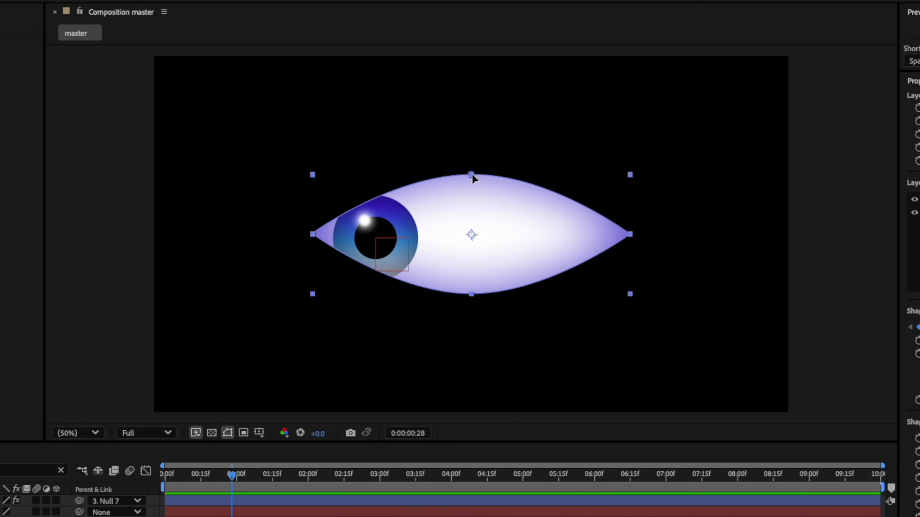
pyautogui.moveTo(471, 174); pyautogui.dragTo(473, 261)
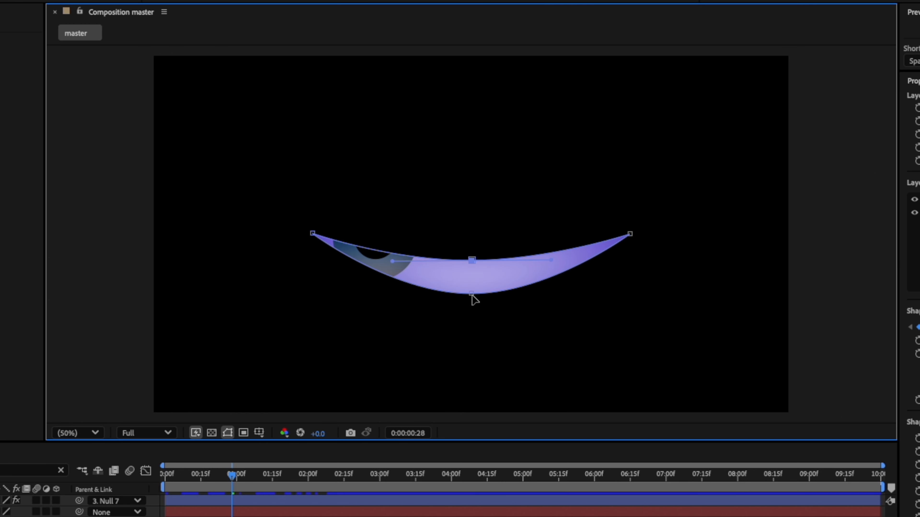
pyautogui.click(471, 294)
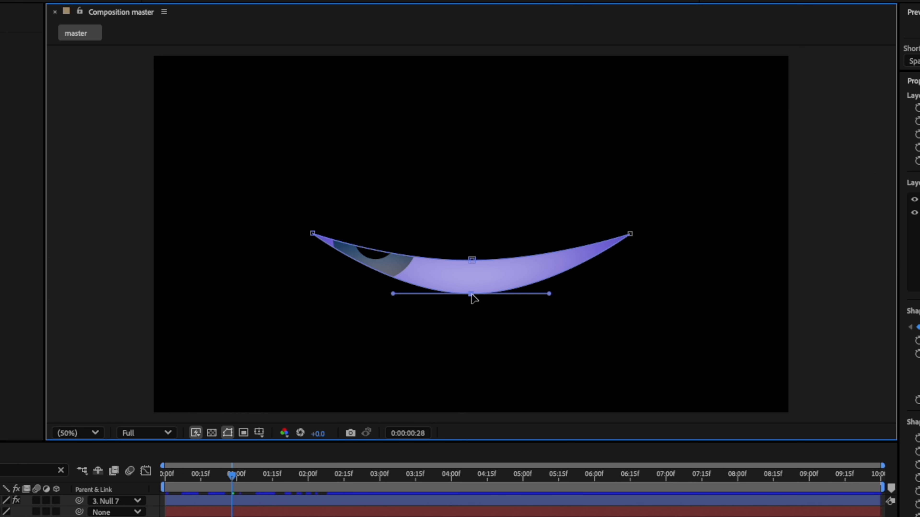
pyautogui.moveTo(471, 295); pyautogui.dragTo(472, 270)
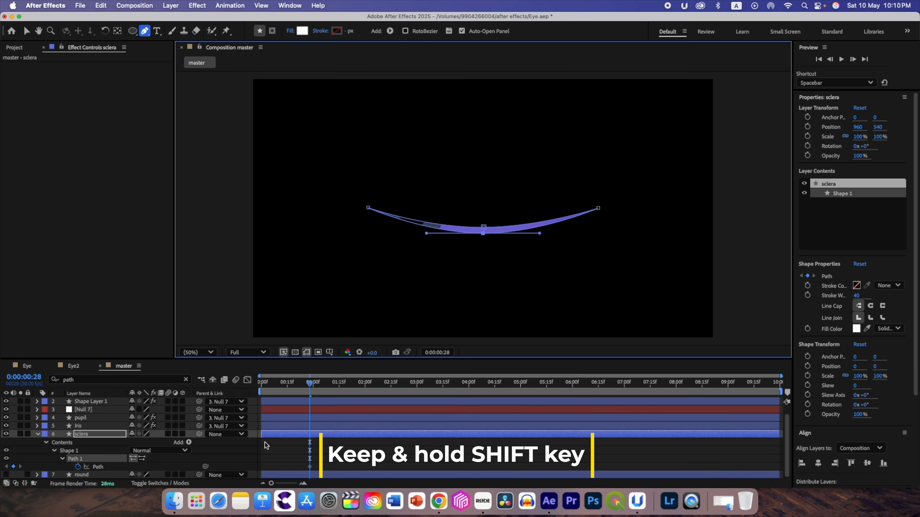
# - Show the proportional grid and, at 0:00:01:01, move the sclera path's upper and lower points back apart to the open-eye shape
pyautogui.click(330, 353)
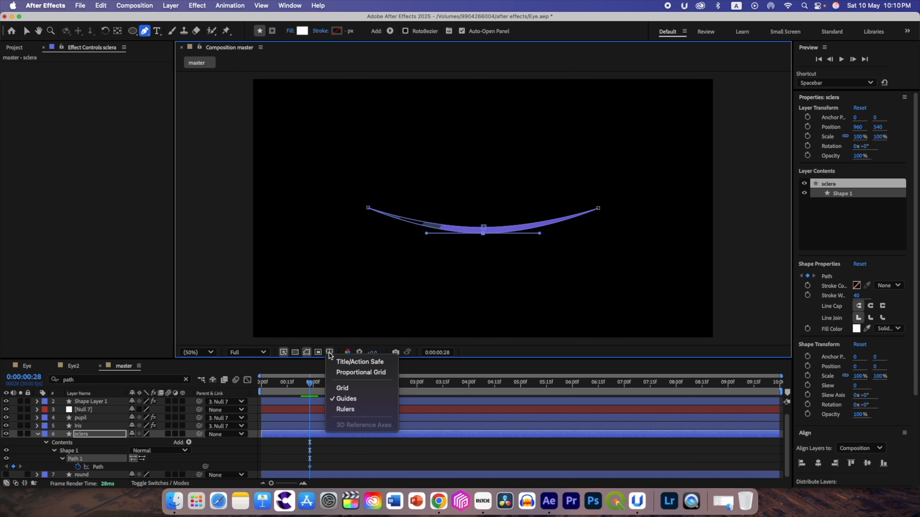
pyautogui.click(364, 373)
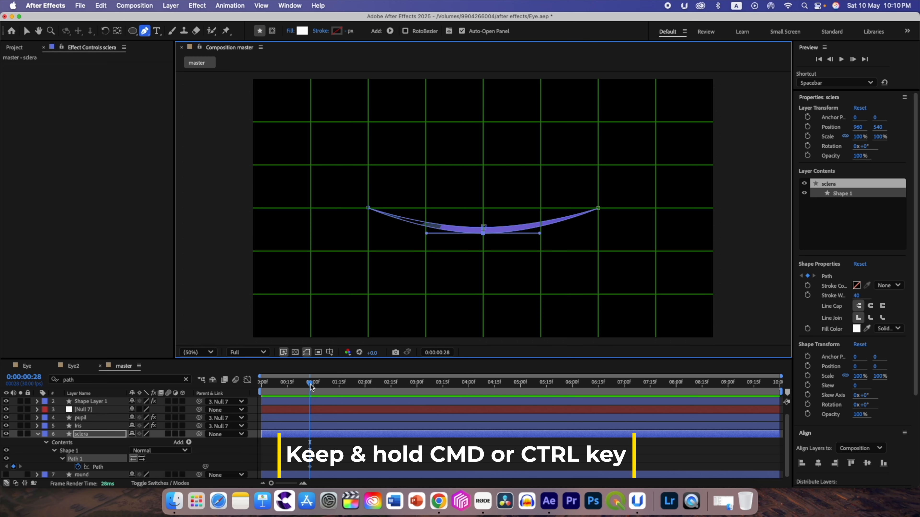
pyautogui.press('super+Right')
pyautogui.press('super+Right')
pyautogui.press('super+Right')
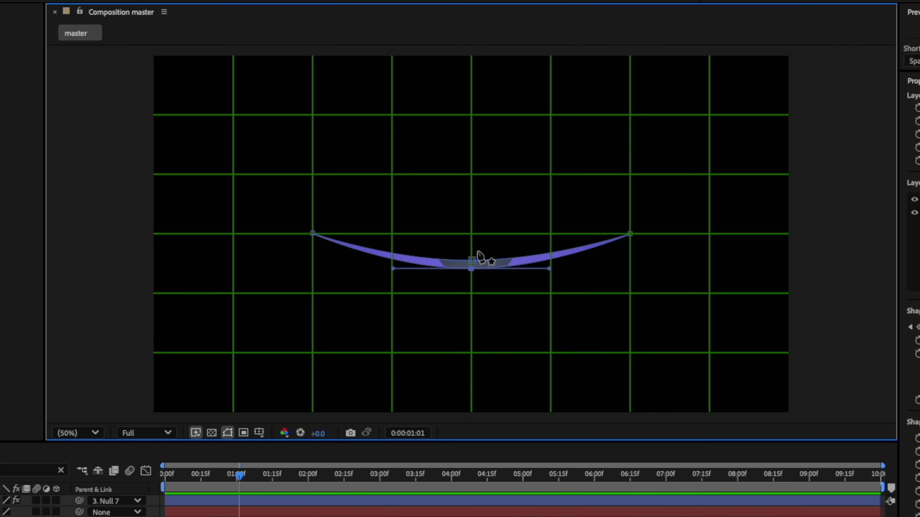
pyautogui.moveTo(471, 264); pyautogui.dragTo(472, 174)
pyautogui.moveTo(473, 267); pyautogui.dragTo(472, 295)
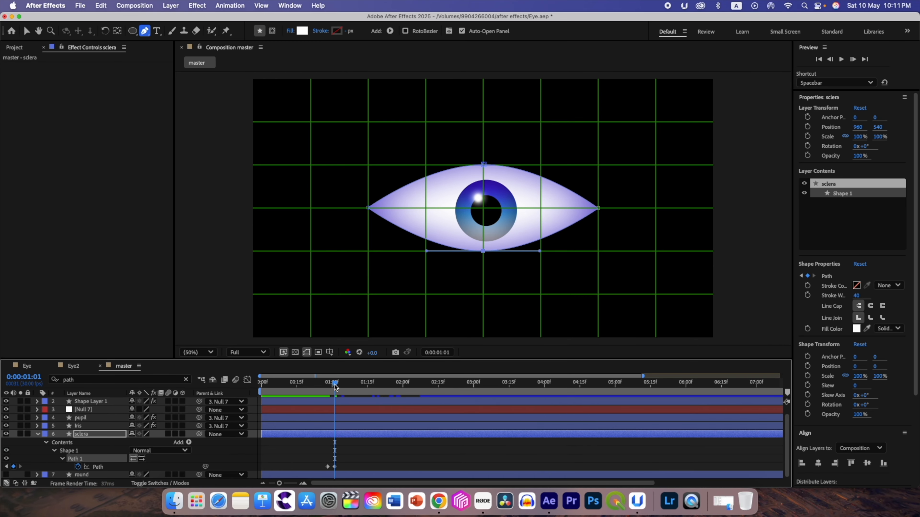
# - Return the playhead to 0:00:00:00 and hide the proportional grid
pyautogui.moveTo(334, 387); pyautogui.dragTo(261, 381)
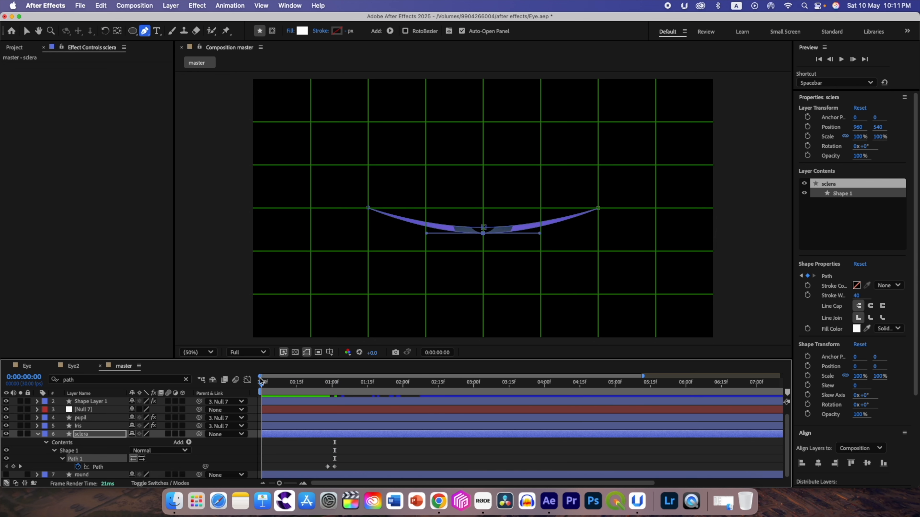
pyautogui.click(332, 354)
pyautogui.click(360, 375)
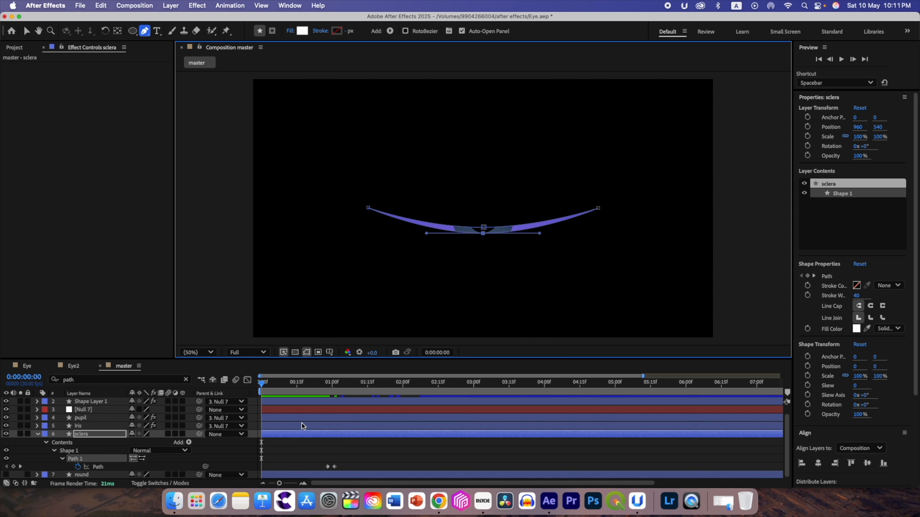
# - Copy the sclera's open-eye Path keyframe at 0:00:01:01 and paste it at 0:00:00:25, three frames before the closed keyframe
pyautogui.moveTo(263, 386); pyautogui.dragTo(327, 384)
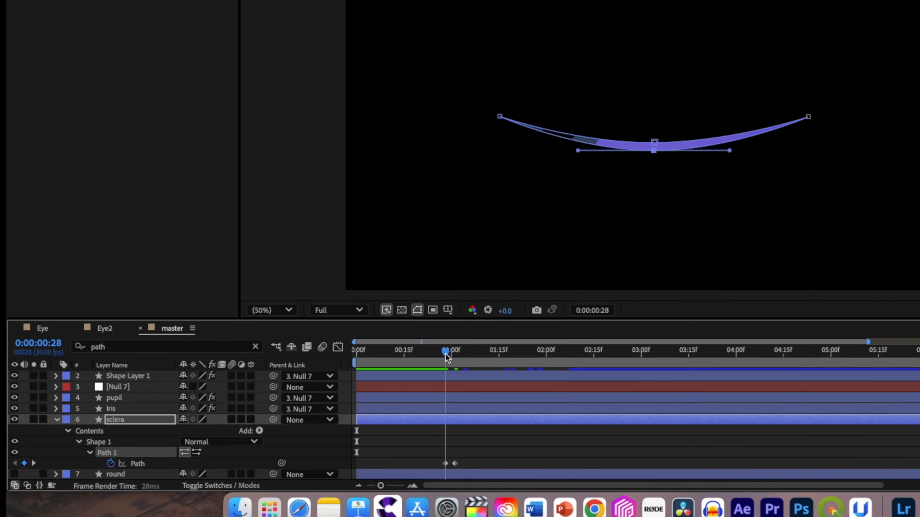
pyautogui.moveTo(459, 349); pyautogui.dragTo(468, 350)
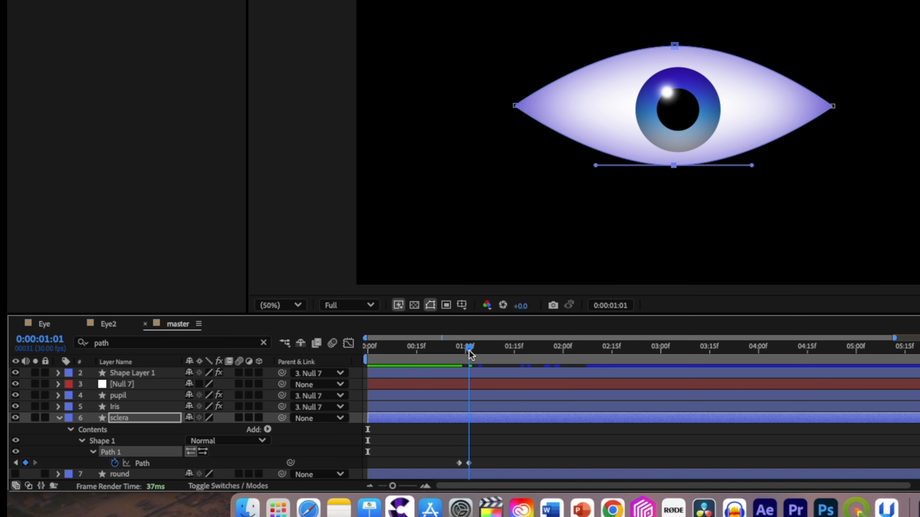
pyautogui.click(469, 463)
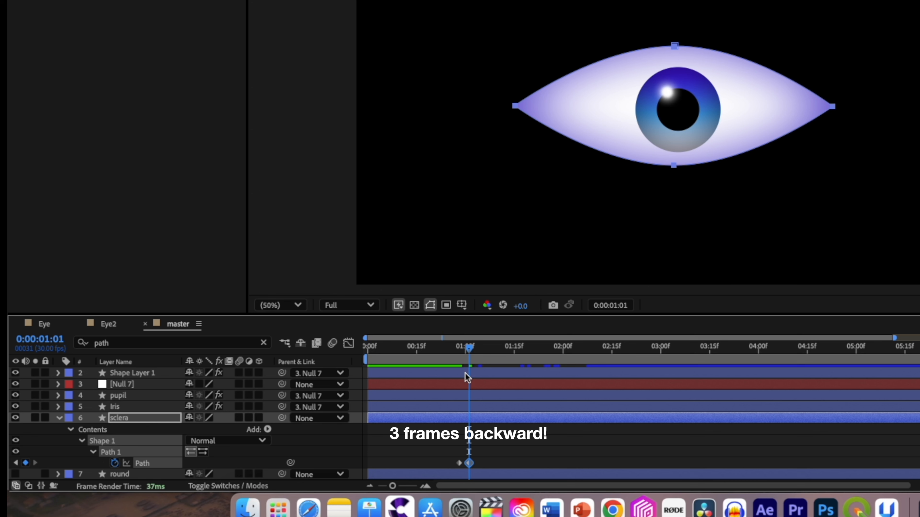
pyautogui.moveTo(468, 349); pyautogui.dragTo(459, 349)
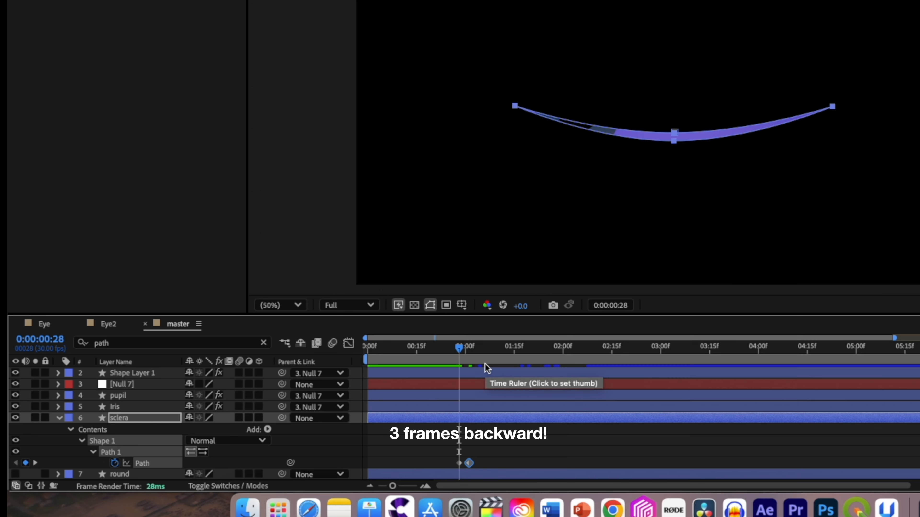
pyautogui.press('pageup')
pyautogui.press('pageup')
pyautogui.press('pageup')
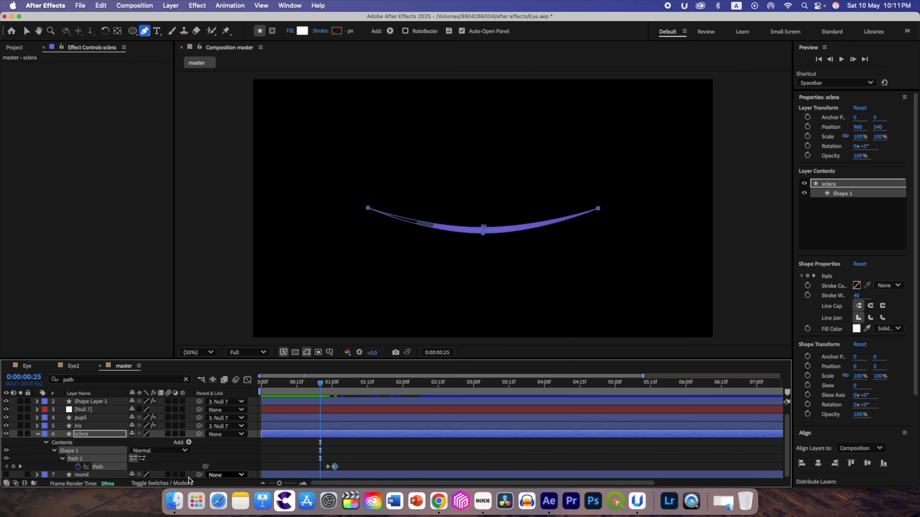
pyautogui.click(87, 434)
pyautogui.click(100, 467)
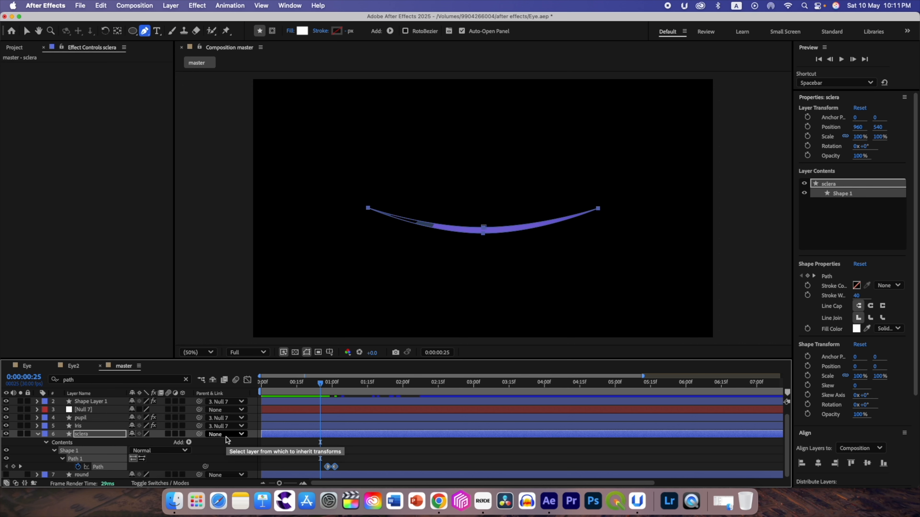
pyautogui.hotkey('ctrl', 'v')
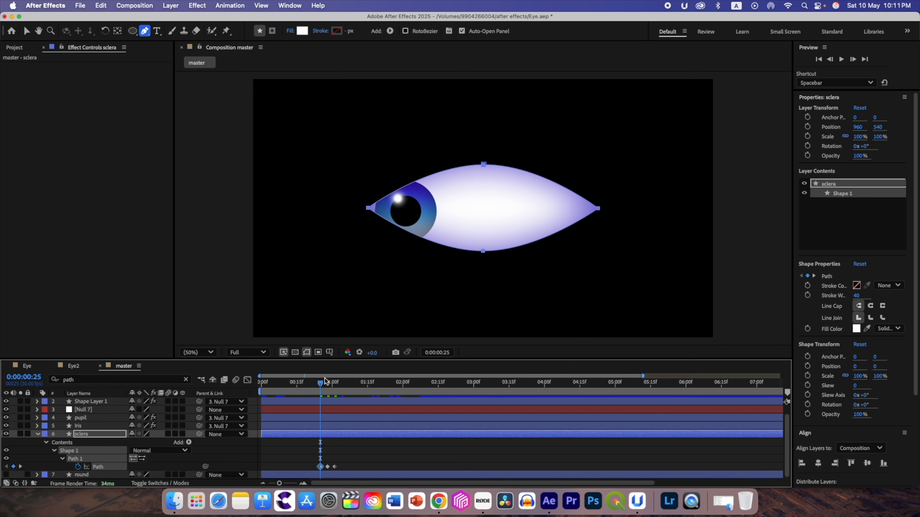
# - At 0:00:00:00, close the eye completely by moving the sclera path's upper and lower points onto each other below the centre
pyautogui.moveTo(322, 384); pyautogui.dragTo(320, 387)
pyautogui.moveTo(320, 385); pyautogui.dragTo(295, 390)
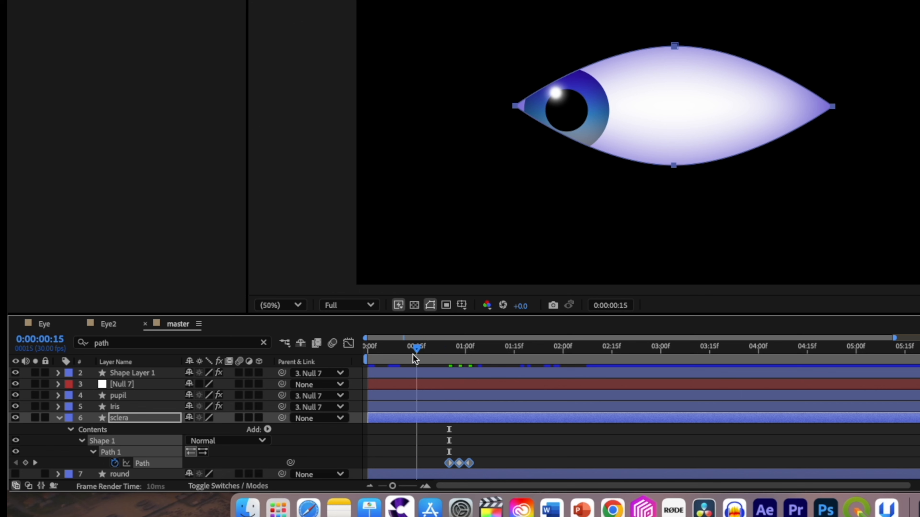
pyautogui.moveTo(413, 354); pyautogui.dragTo(364, 354)
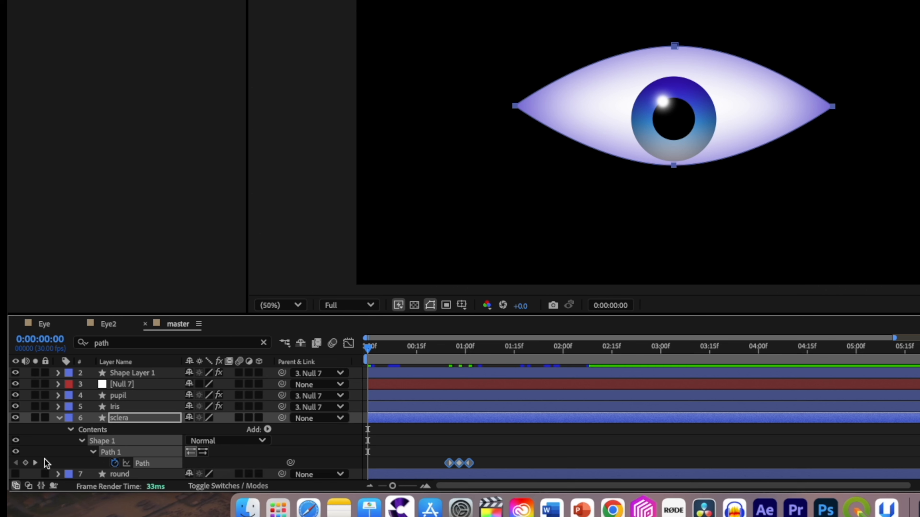
pyautogui.click(129, 418)
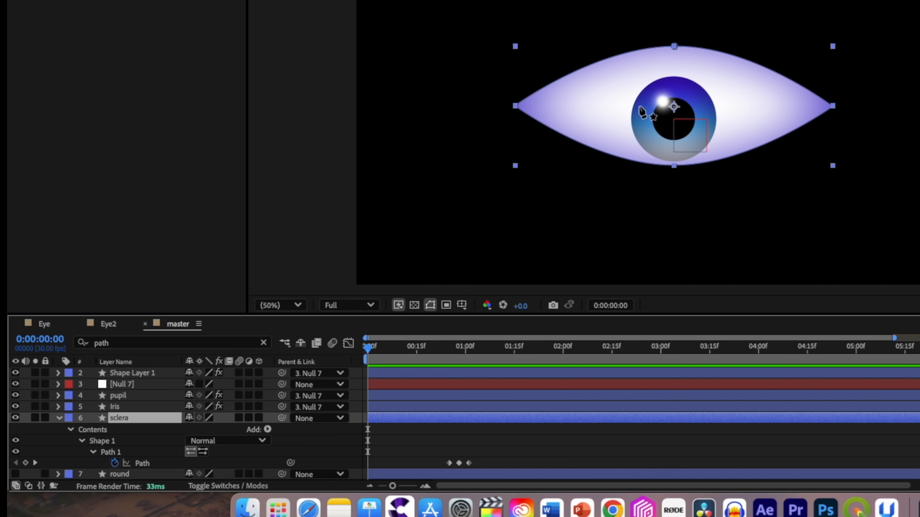
pyautogui.moveTo(674, 46); pyautogui.dragTo(674, 59)
pyautogui.moveTo(672, 94); pyautogui.dragTo(675, 144)
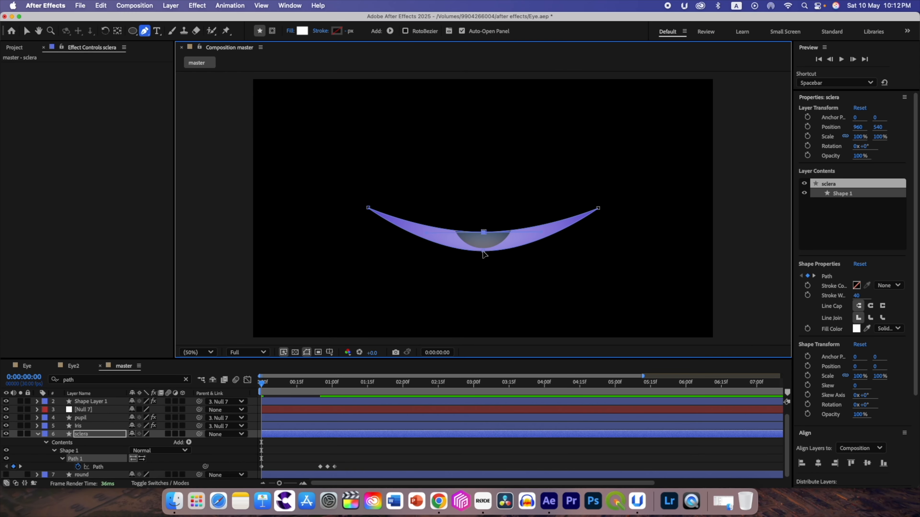
pyautogui.moveTo(484, 255); pyautogui.dragTo(484, 232)
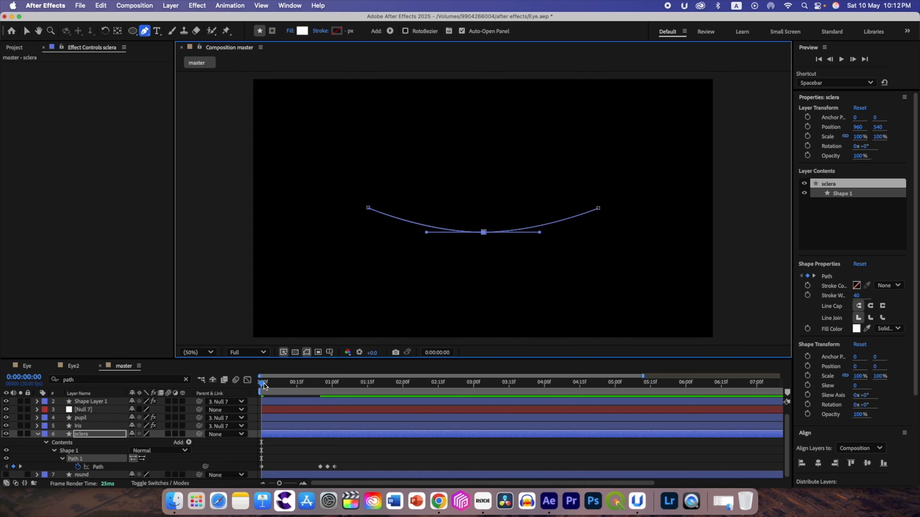
# - Apply Easy Ease to all of the sclera's Path keyframes and play the animation
pyautogui.moveTo(262, 386); pyautogui.dragTo(320, 386)
pyautogui.moveTo(347, 471); pyautogui.dragTo(259, 464)
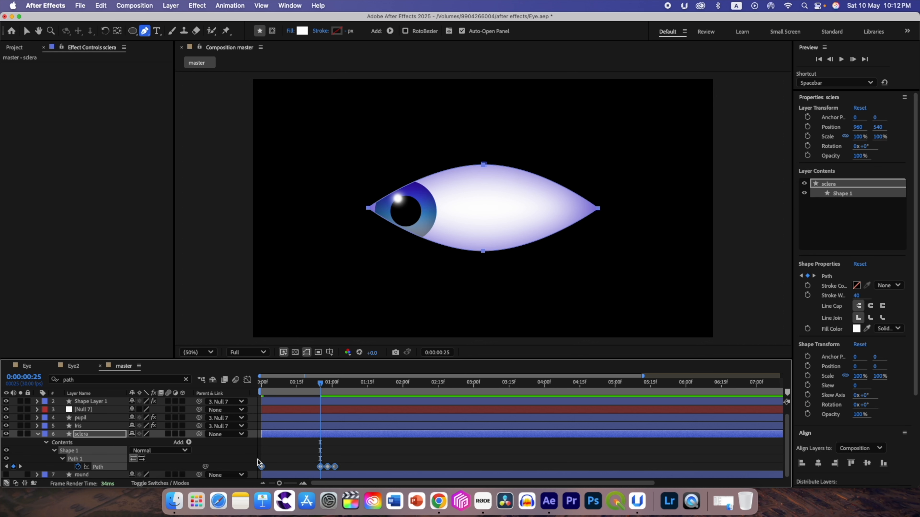
pyautogui.press('space')
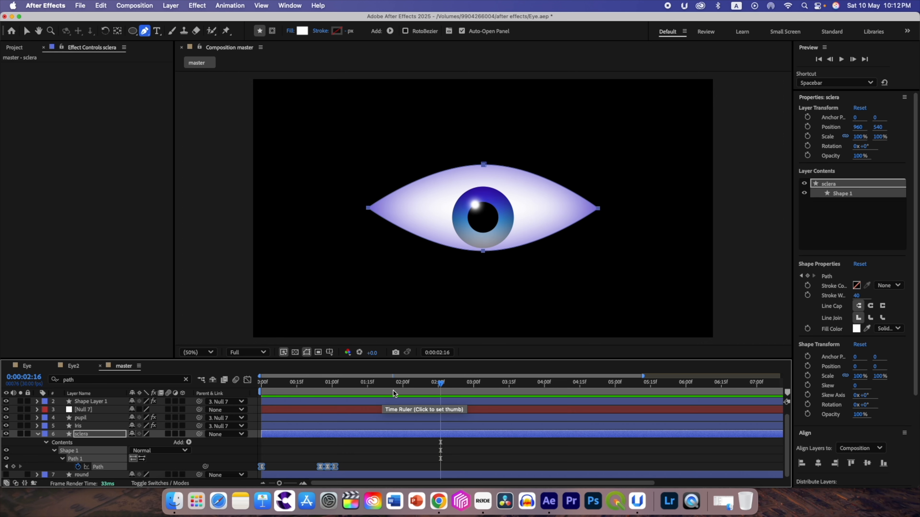
# - Copy the sclera's three blink Path keyframes and paste them at 0:00:01:21
pyautogui.click(322, 390)
pyautogui.moveTo(323, 390); pyautogui.dragTo(380, 391)
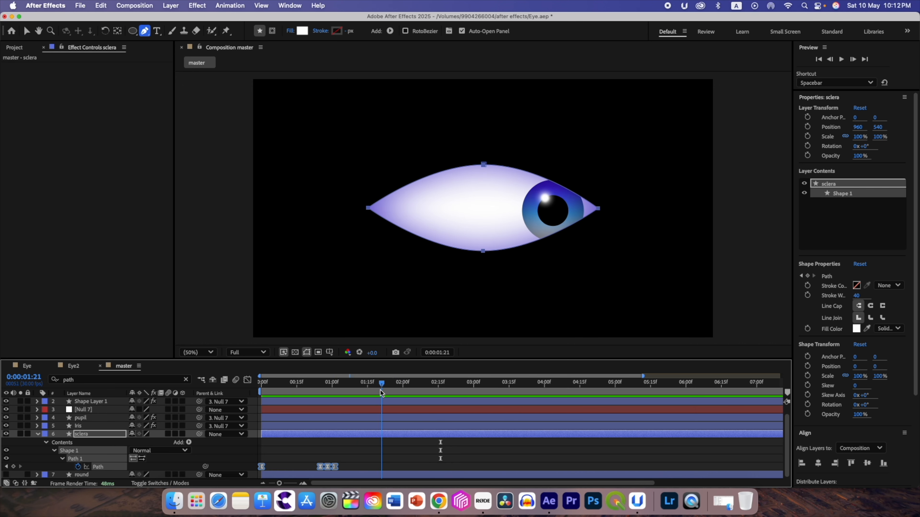
pyautogui.moveTo(350, 467); pyautogui.dragTo(308, 461)
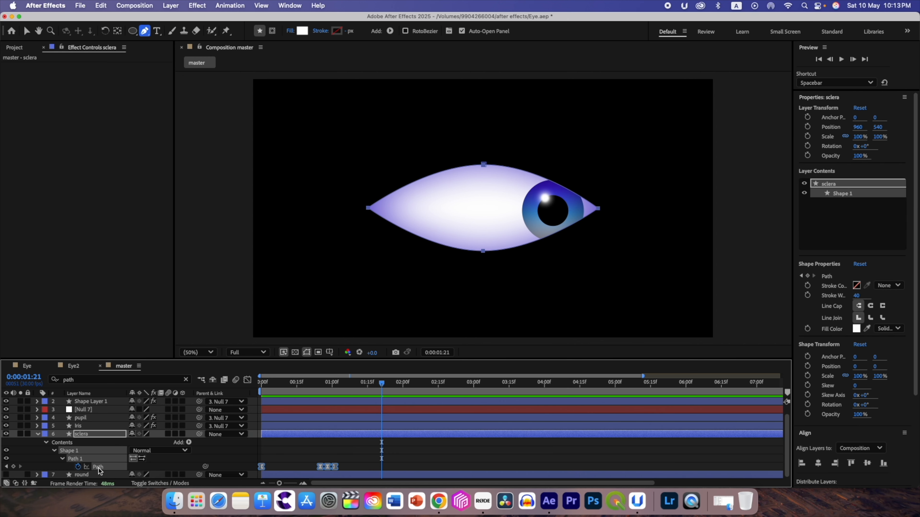
pyautogui.click(93, 435)
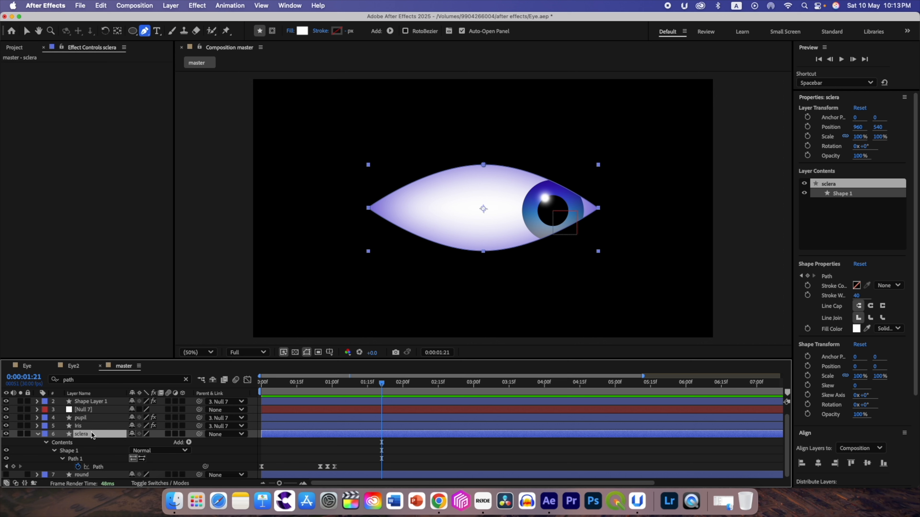
pyautogui.click(99, 467)
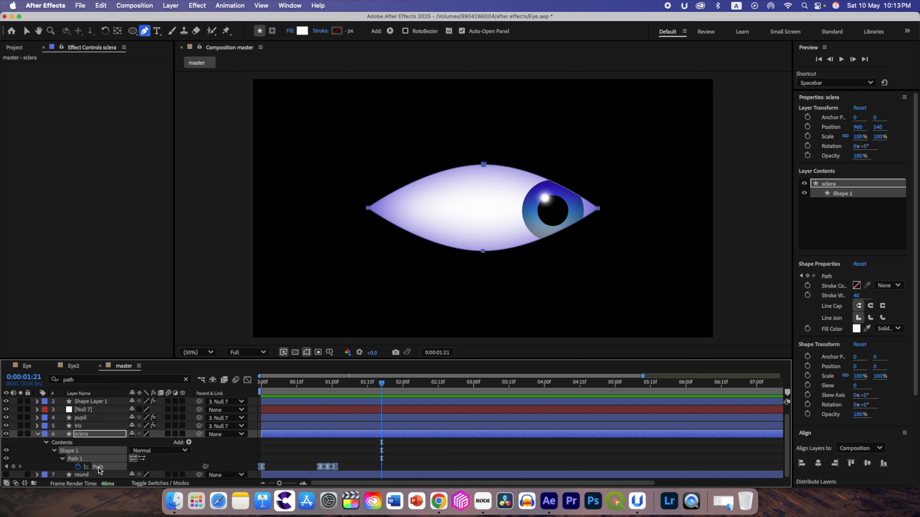
pyautogui.press('super+c')
pyautogui.press('super+v')
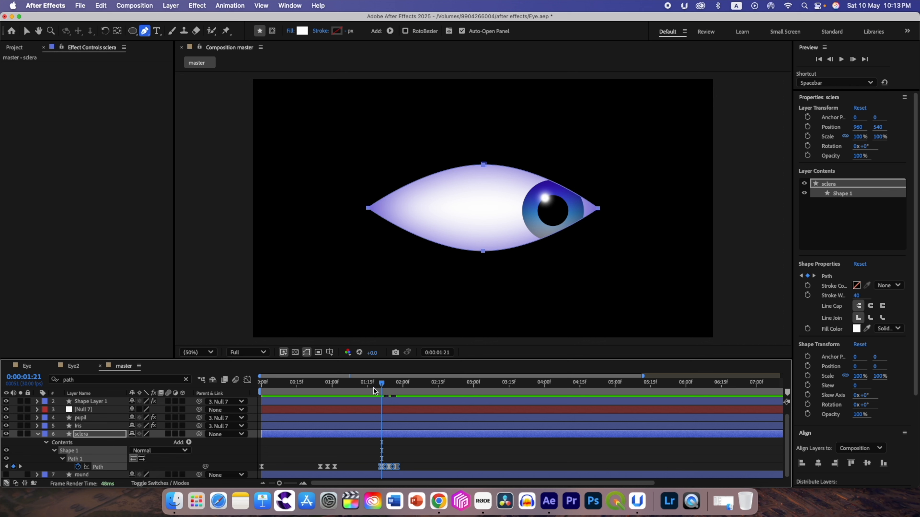
# - Paste the same three blink keyframes into the sclera's Path at 0:00:02:16
pyautogui.moveTo(382, 383); pyautogui.dragTo(441, 389)
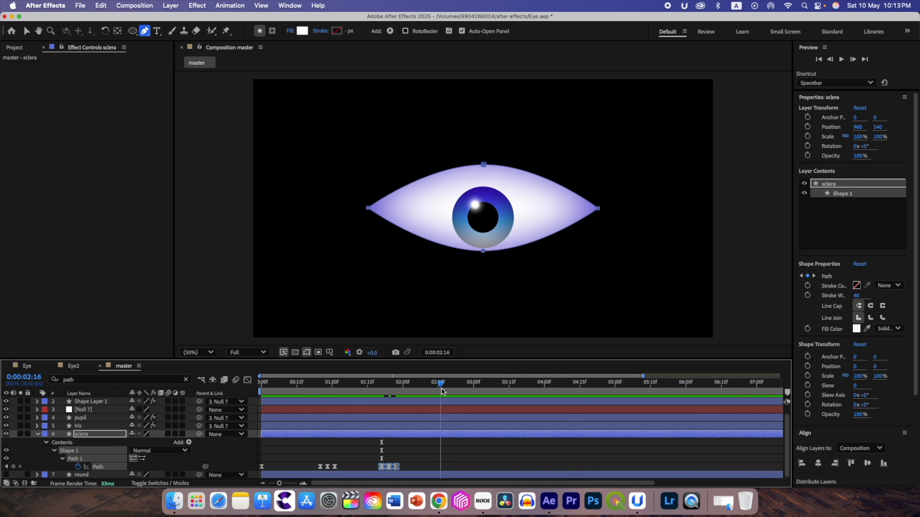
pyautogui.click(103, 471)
pyautogui.press('super+v')
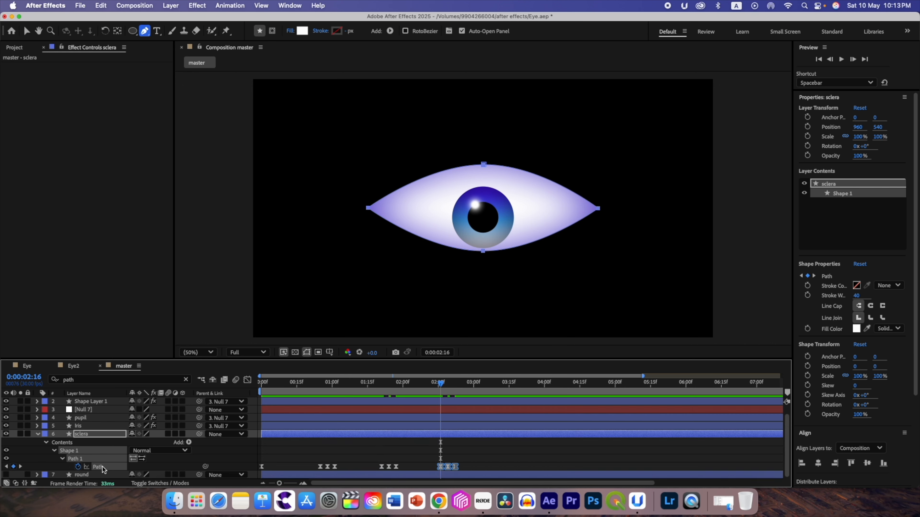
# - At 0:00:00:00, duplicate the sclera layer and place the copy directly below the original, renamed eyelid
pyautogui.moveTo(442, 389); pyautogui.dragTo(258, 386)
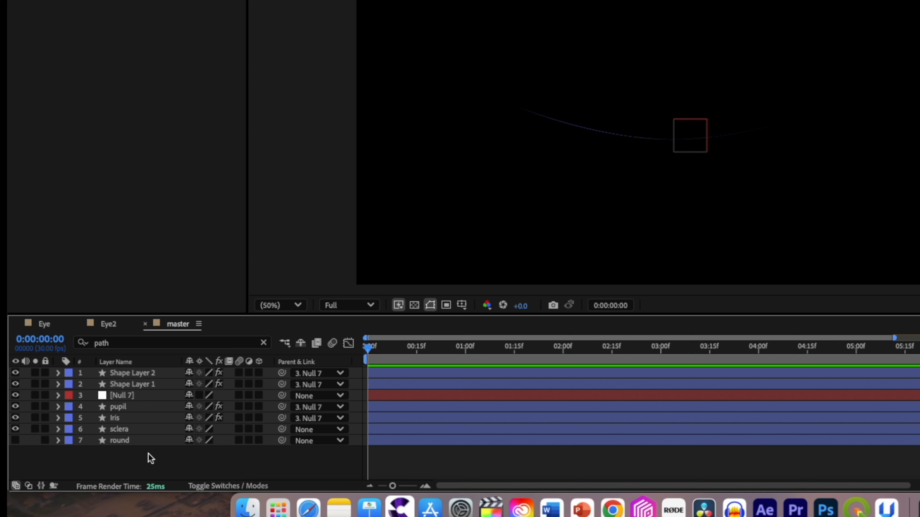
pyautogui.click(123, 429)
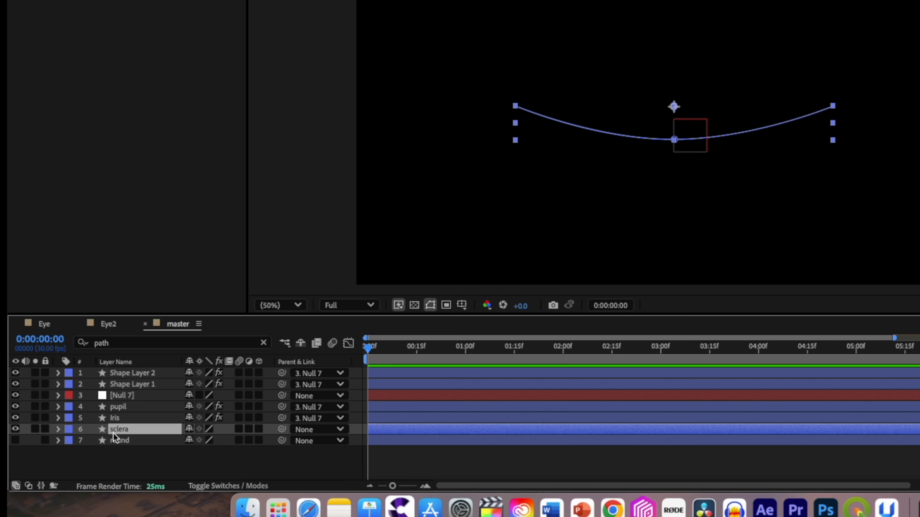
pyautogui.press('super+d')
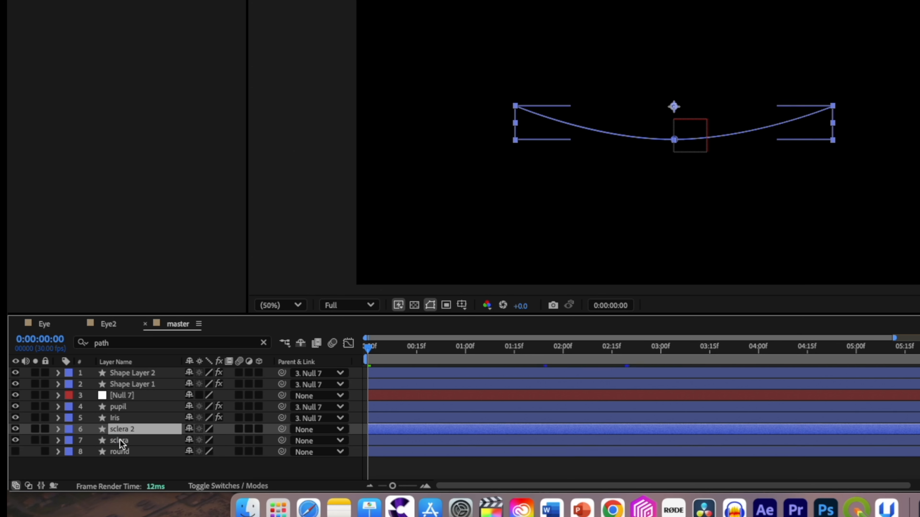
pyautogui.moveTo(115, 427); pyautogui.dragTo(117, 443)
pyautogui.press('Return')
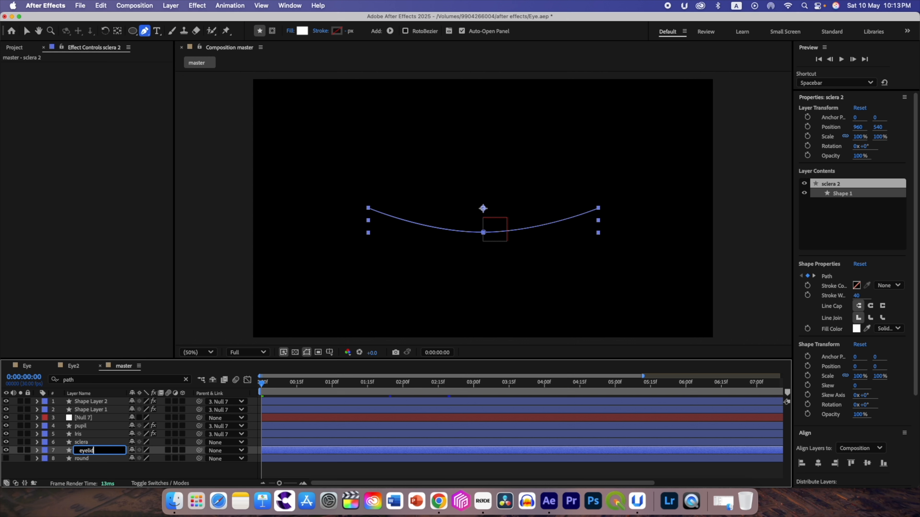
pyautogui.press('Return')
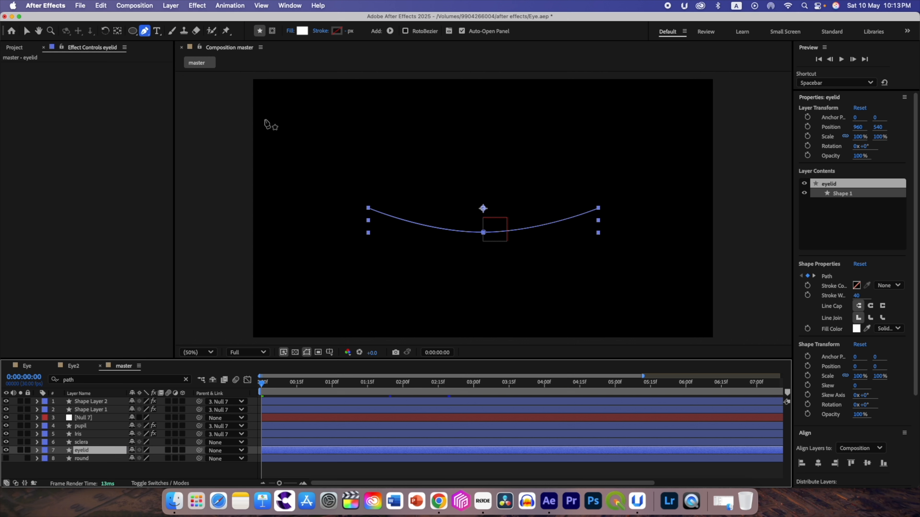
# - Give the eyelid a black-white-black linear gradient stroke with a width of 53 px
pyautogui.click(320, 31)
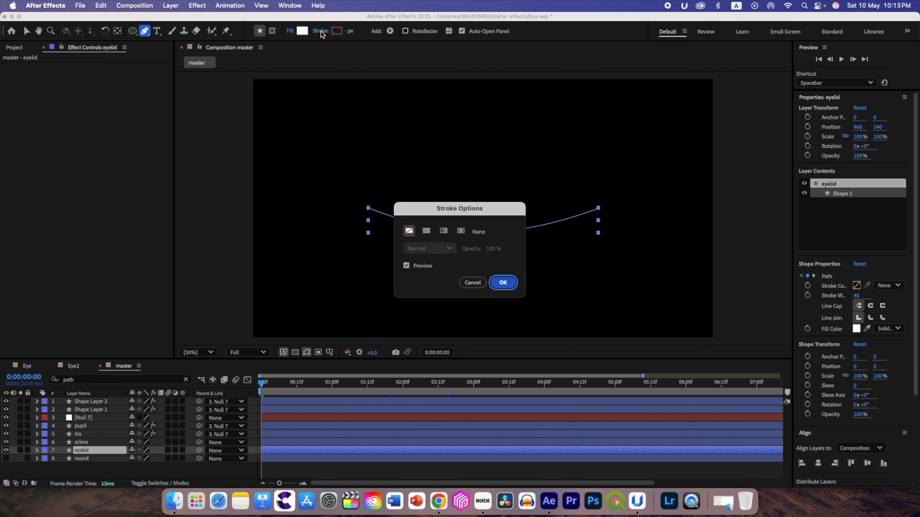
pyautogui.click(444, 231)
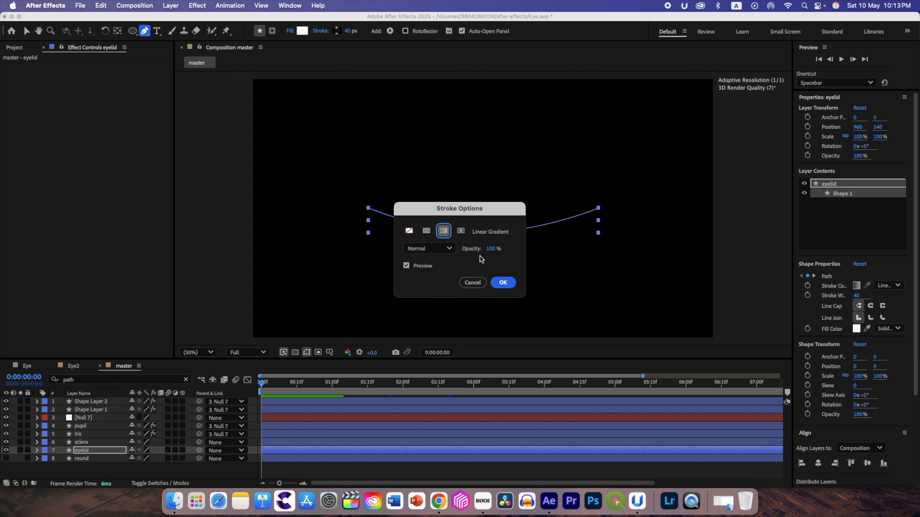
pyautogui.click(444, 231)
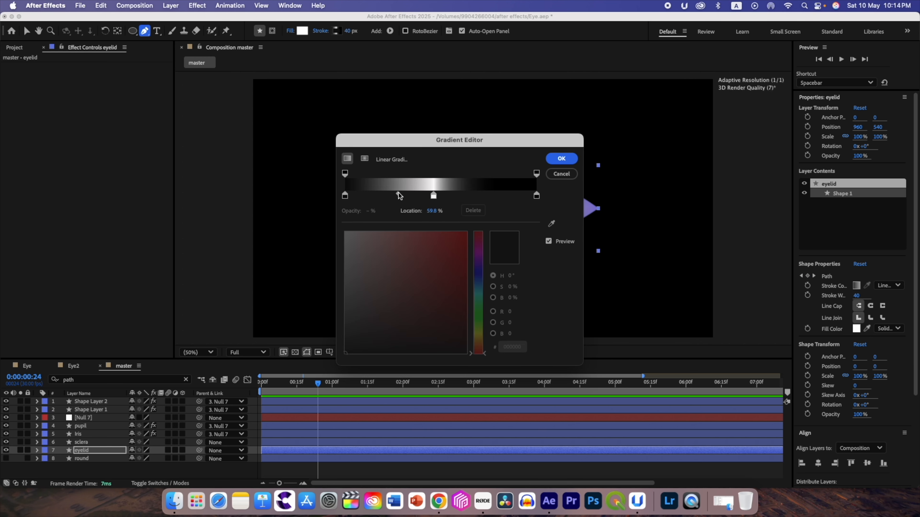
pyautogui.click(537, 195)
pyautogui.moveTo(446, 194); pyautogui.dragTo(478, 195)
pyautogui.click(559, 160)
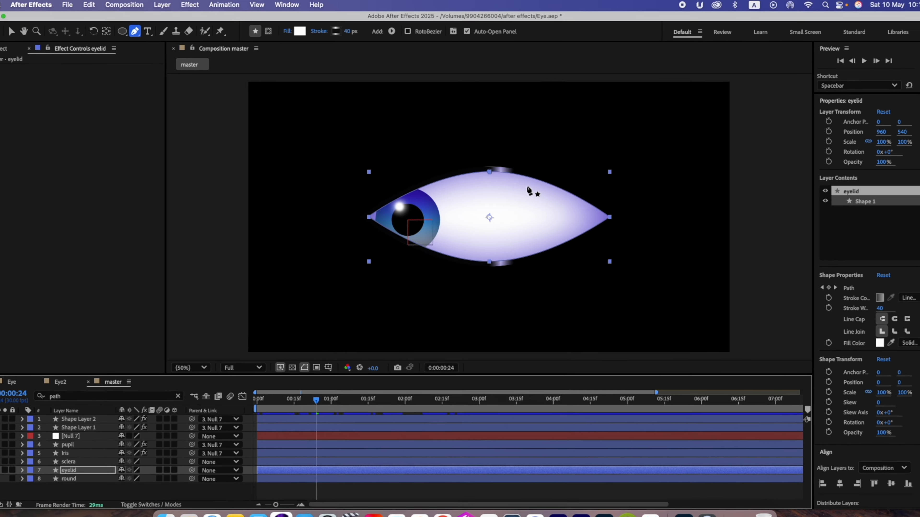
pyautogui.moveTo(345, 33)
pyautogui.mouseDown()
pyautogui.moveTo(384, 36)
pyautogui.moveTo(368, 44)
pyautogui.mouseUp()
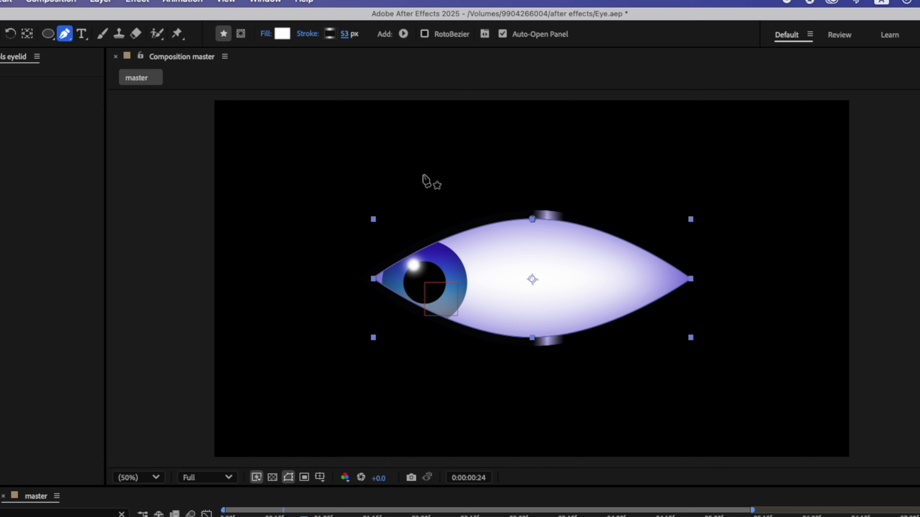
# - Recolour both end stops of the eyelid's stroke gradient dark blue 020119, sampling the first stop's colour for the last one
pyautogui.click(329, 34)
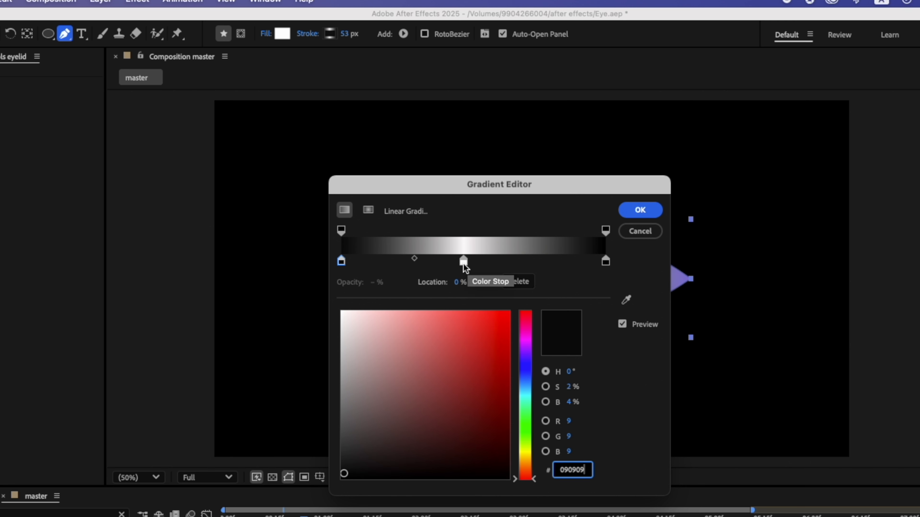
pyautogui.click(341, 264)
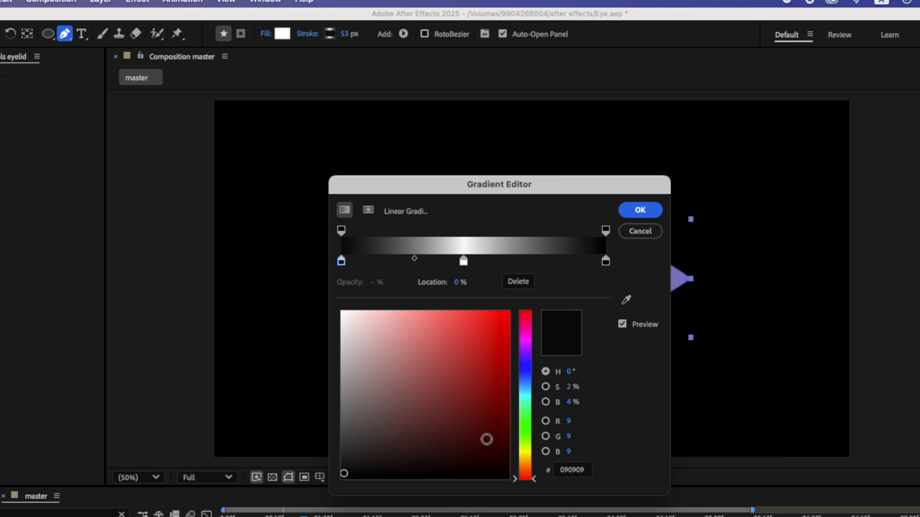
pyautogui.click(528, 367)
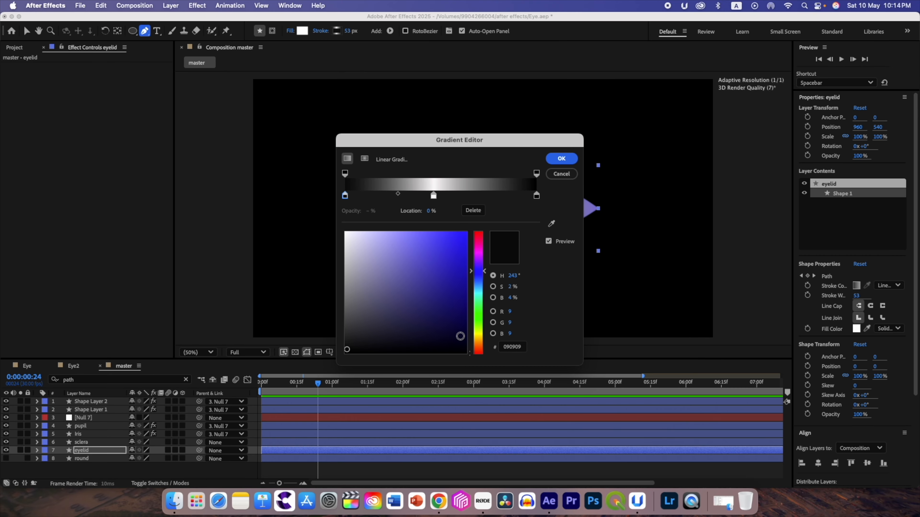
pyautogui.click(460, 340)
pyautogui.click(461, 341)
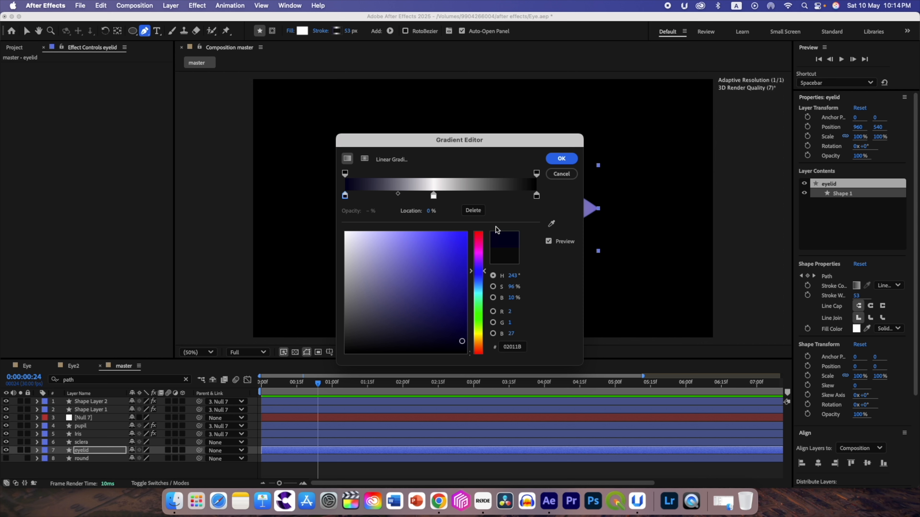
pyautogui.click(536, 196)
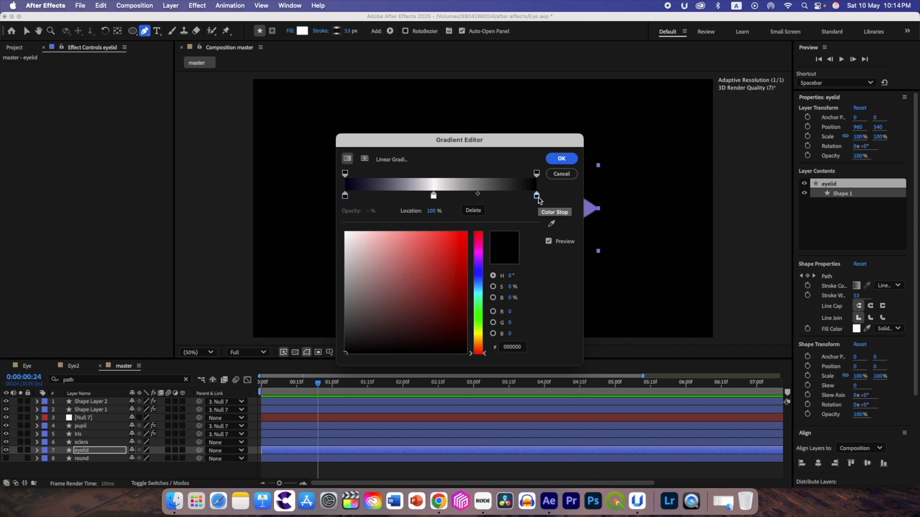
pyautogui.click(551, 224)
pyautogui.click(345, 196)
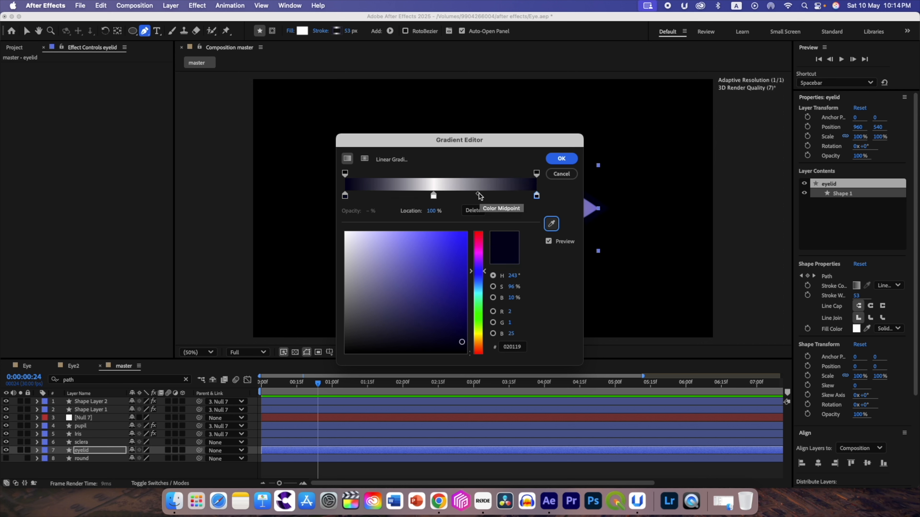
# - Narrow the gradient's white band by moving the colour midpoints to 85.6% before and 18.5% after the white stop
pyautogui.click(473, 195)
pyautogui.moveTo(473, 193); pyautogui.dragTo(456, 192)
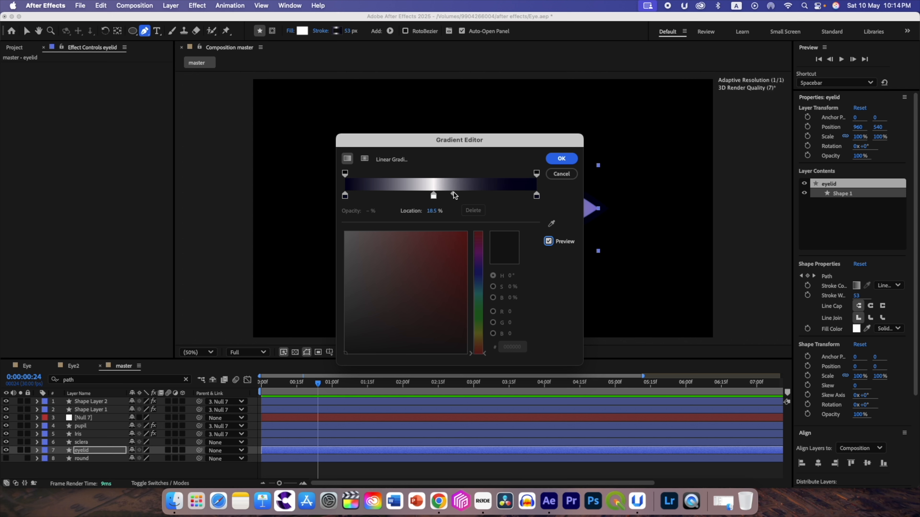
pyautogui.click(345, 196)
pyautogui.moveTo(398, 194); pyautogui.dragTo(408, 196)
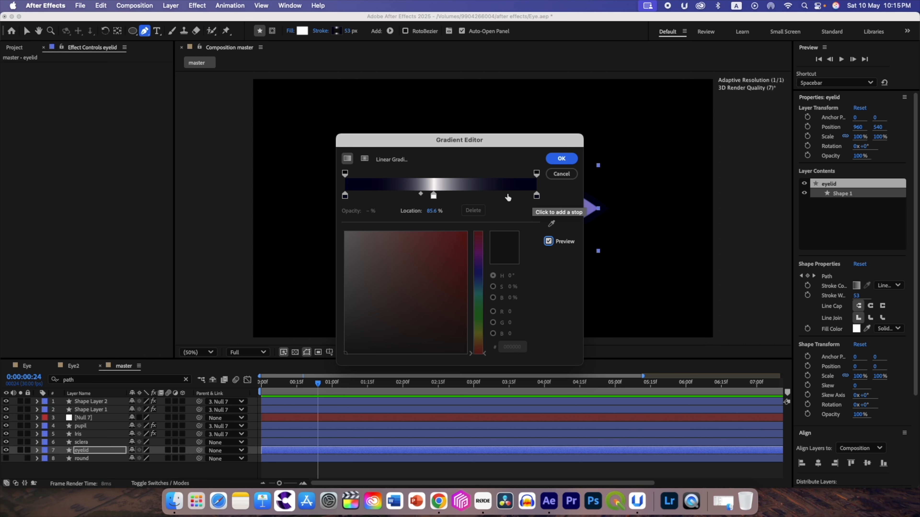
pyautogui.click(537, 196)
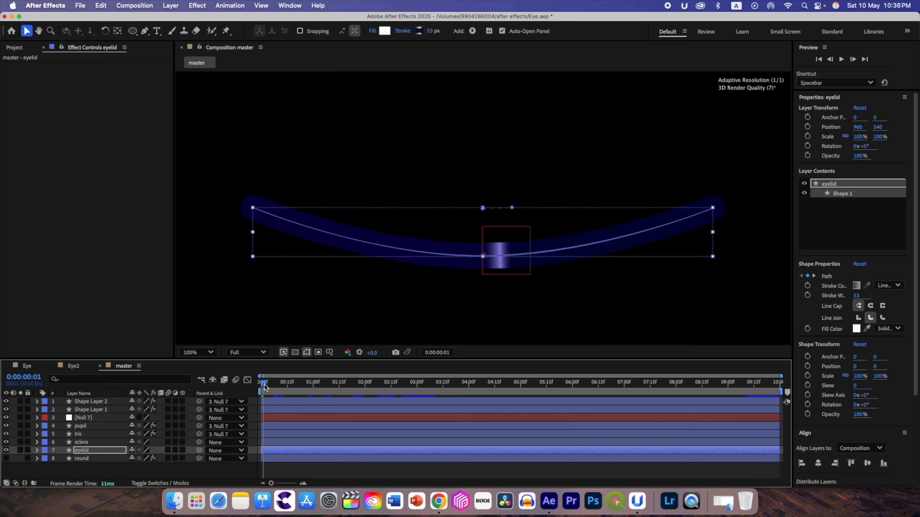
# - At 0:00:00:01, stretch the stroke gradient's start and end points to the opposite ends of the eyelid to centre its highlight
pyautogui.moveTo(265, 385); pyautogui.dragTo(264, 384)
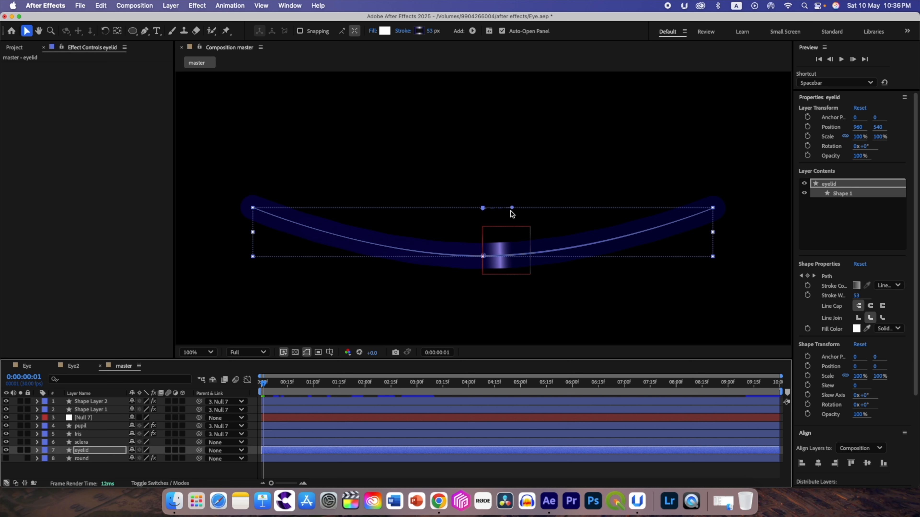
pyautogui.moveTo(512, 209)
pyautogui.mouseDown()
pyautogui.moveTo(519, 239)
pyautogui.moveTo(550, 259)
pyautogui.moveTo(537, 254)
pyautogui.moveTo(712, 238)
pyautogui.mouseUp()
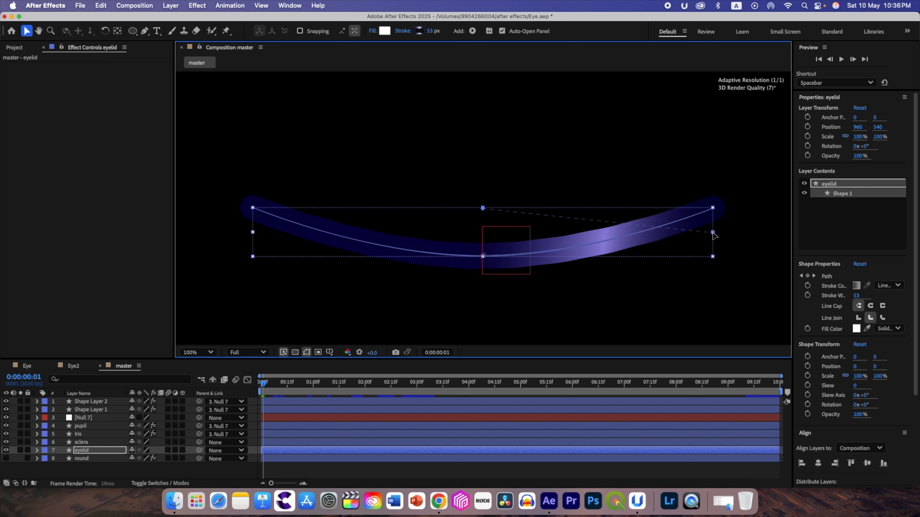
pyautogui.moveTo(712, 234); pyautogui.dragTo(714, 236)
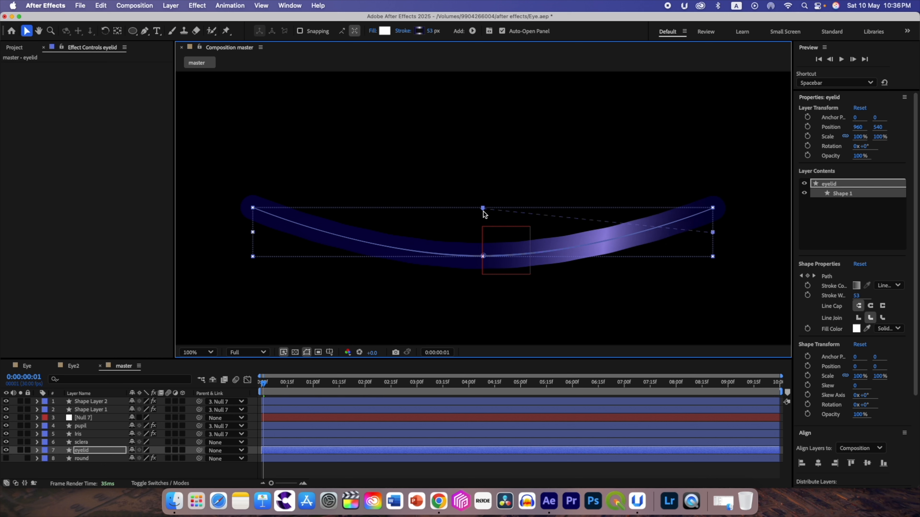
pyautogui.moveTo(482, 209)
pyautogui.mouseDown()
pyautogui.moveTo(441, 246)
pyautogui.moveTo(255, 236)
pyautogui.mouseUp()
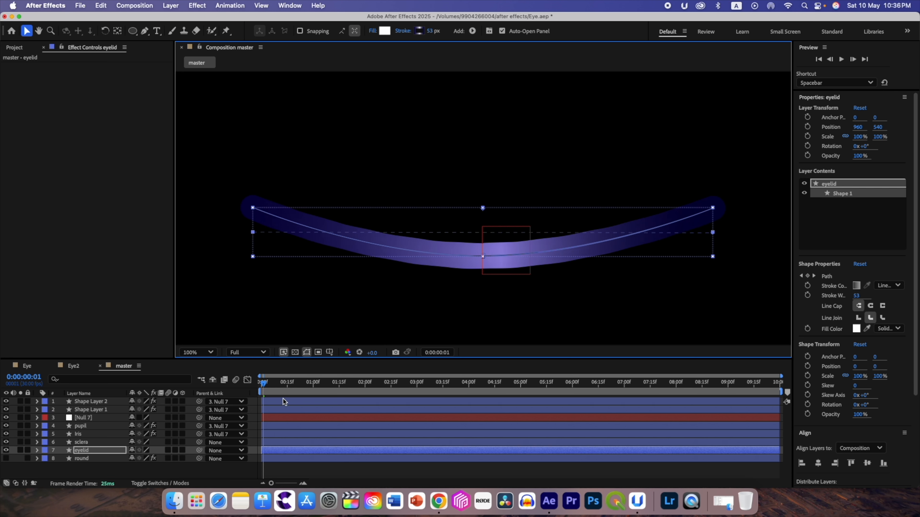
# - Refine the eyelid's stroke gradient by setting the colour midpoints to 79.2% before and 15.7% after the white stop
pyautogui.click(419, 31)
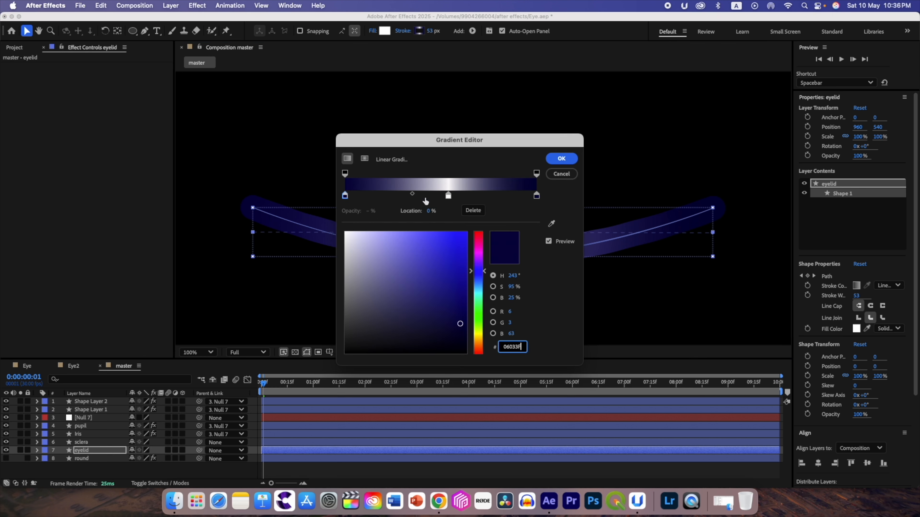
pyautogui.click(537, 196)
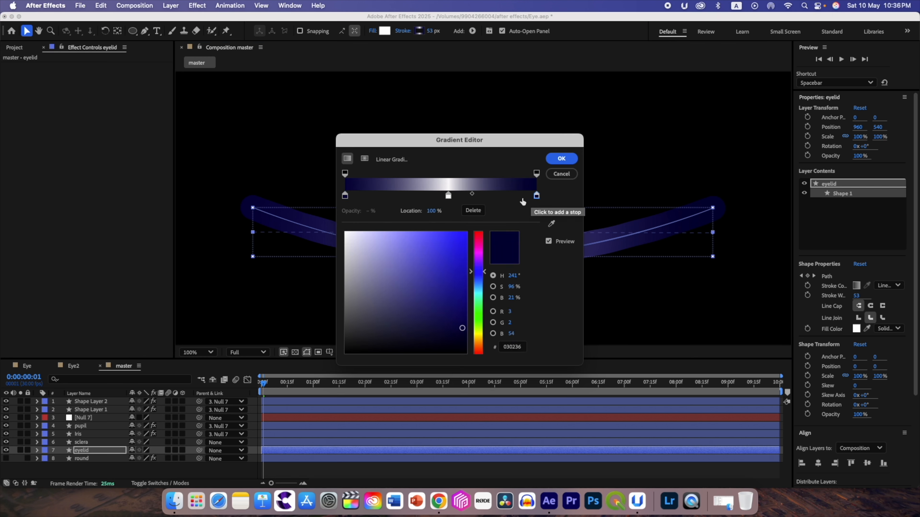
pyautogui.moveTo(471, 195); pyautogui.dragTo(465, 195)
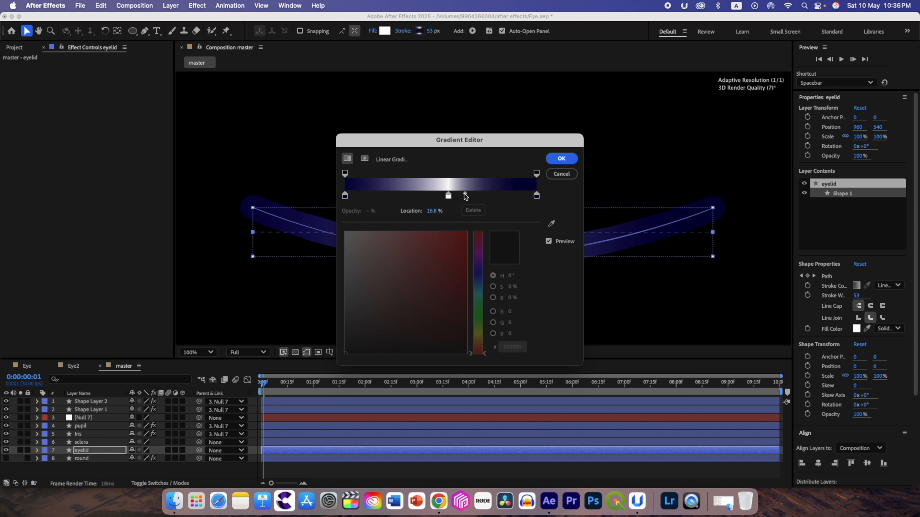
pyautogui.click(344, 196)
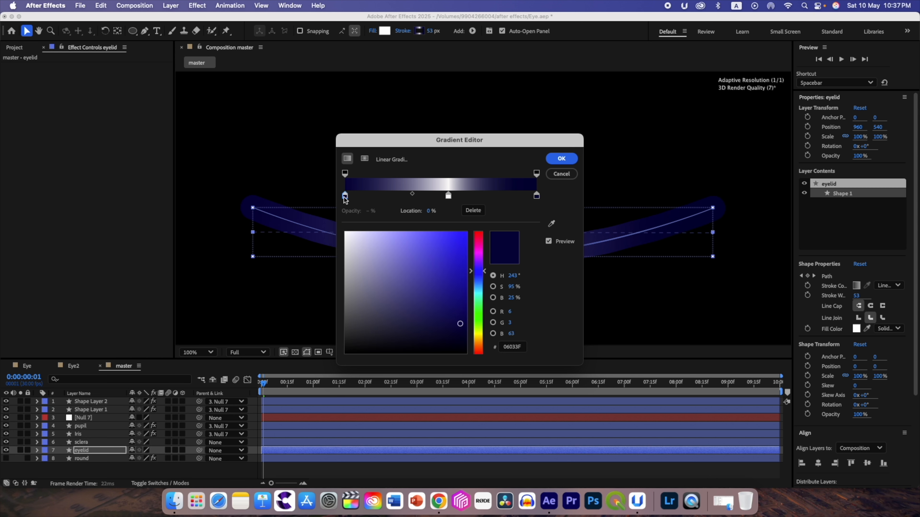
pyautogui.click(412, 195)
pyautogui.moveTo(413, 196); pyautogui.dragTo(425, 196)
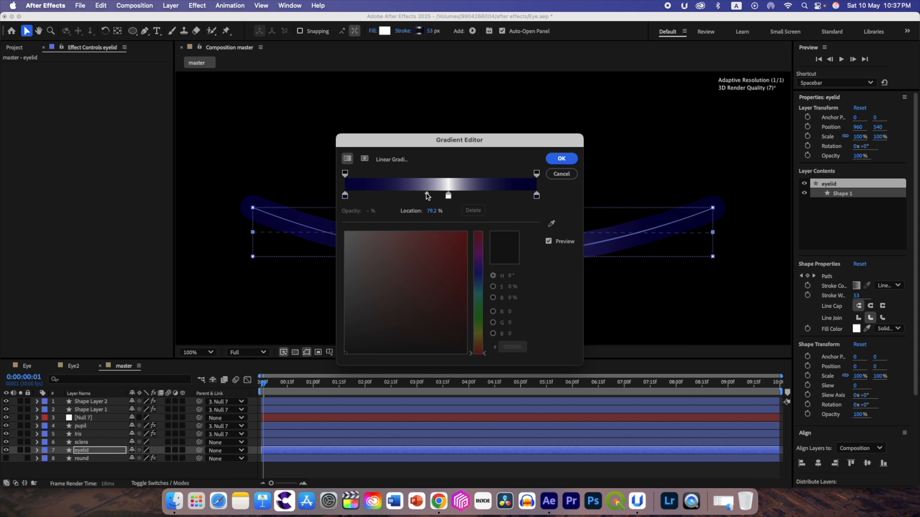
pyautogui.click(536, 195)
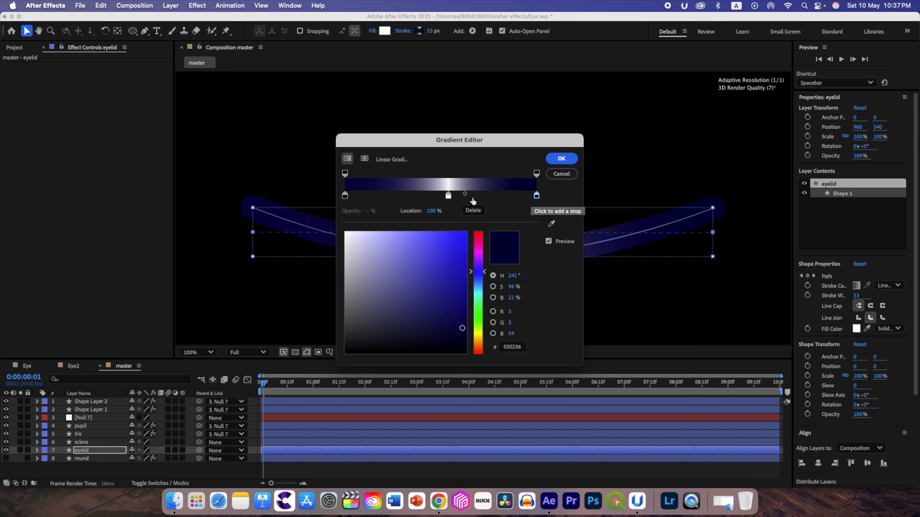
pyautogui.moveTo(466, 195); pyautogui.dragTo(464, 195)
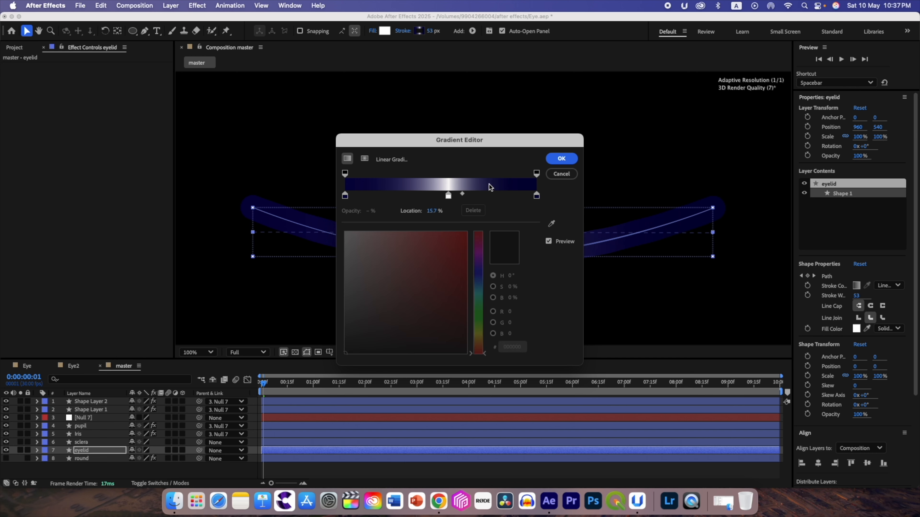
pyautogui.click(561, 158)
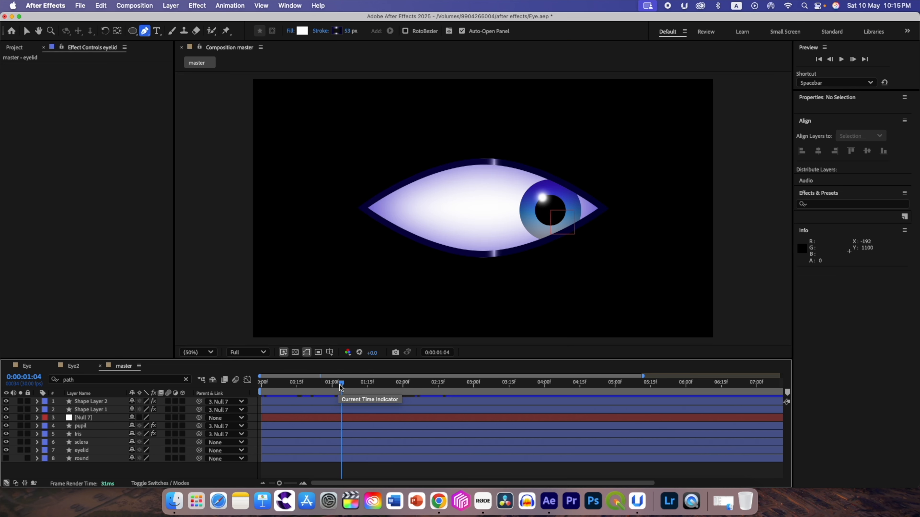
# - At 0:00:00:00, show the round layer and hide the eyelid layer, leaving round selected
pyautogui.moveTo(339, 384); pyautogui.dragTo(259, 395)
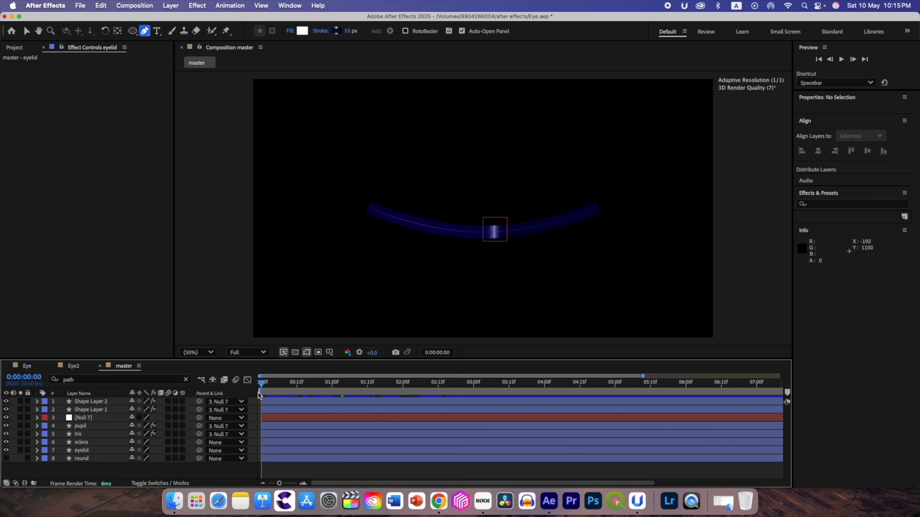
pyautogui.click(5, 459)
pyautogui.moveTo(262, 387)
pyautogui.mouseDown()
pyautogui.moveTo(345, 386)
pyautogui.moveTo(261, 383)
pyautogui.mouseUp()
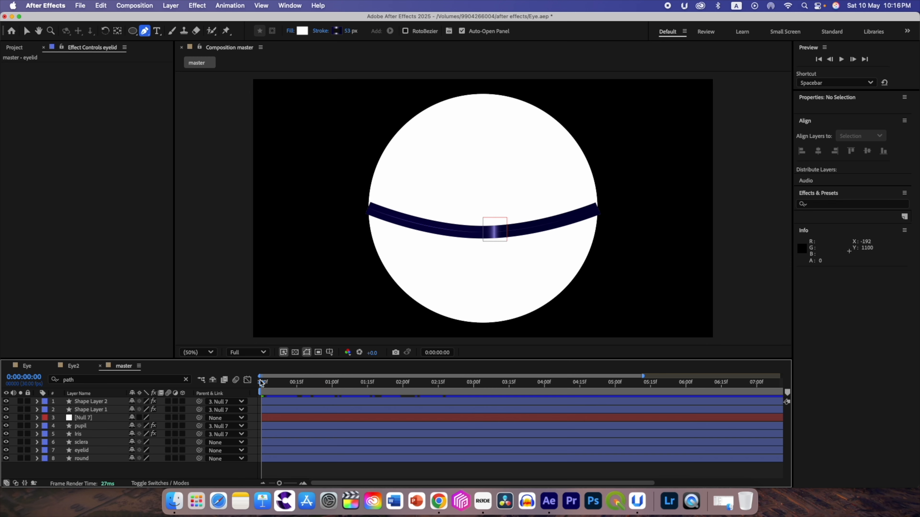
pyautogui.click(6, 451)
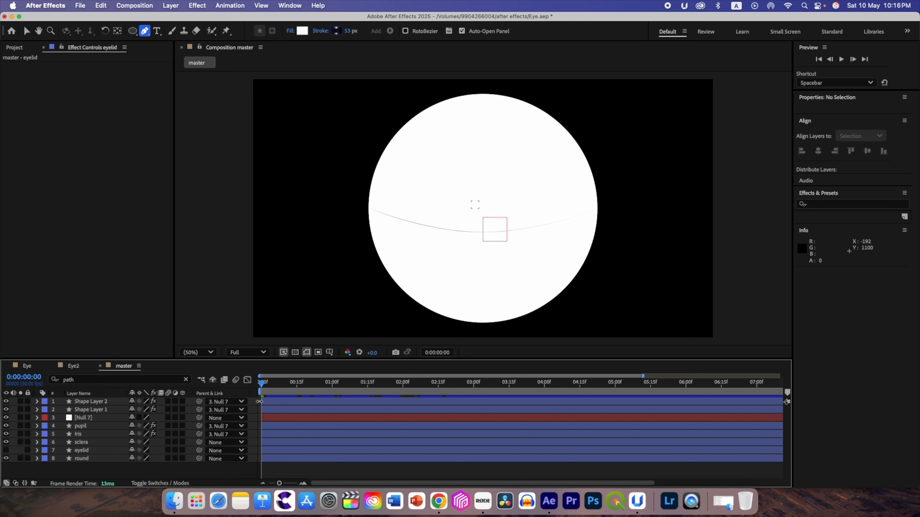
pyautogui.moveTo(262, 386)
pyautogui.mouseDown()
pyautogui.moveTo(386, 390)
pyautogui.moveTo(261, 390)
pyautogui.mouseUp()
pyautogui.click(84, 459)
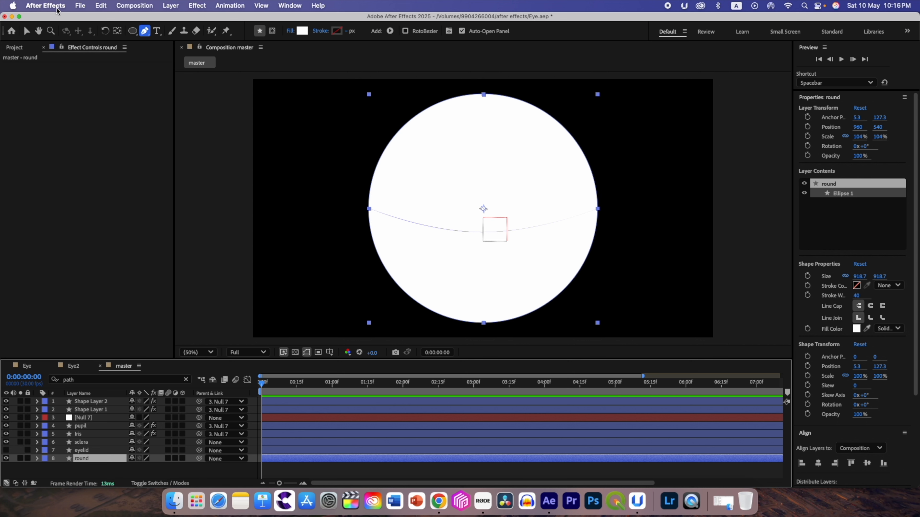
# - Run the recent ShadeThrower v1.1 script and apply its noise shading to the round layer, then close the script palette
pyautogui.click(78, 7)
pyautogui.moveTo(150, 283)
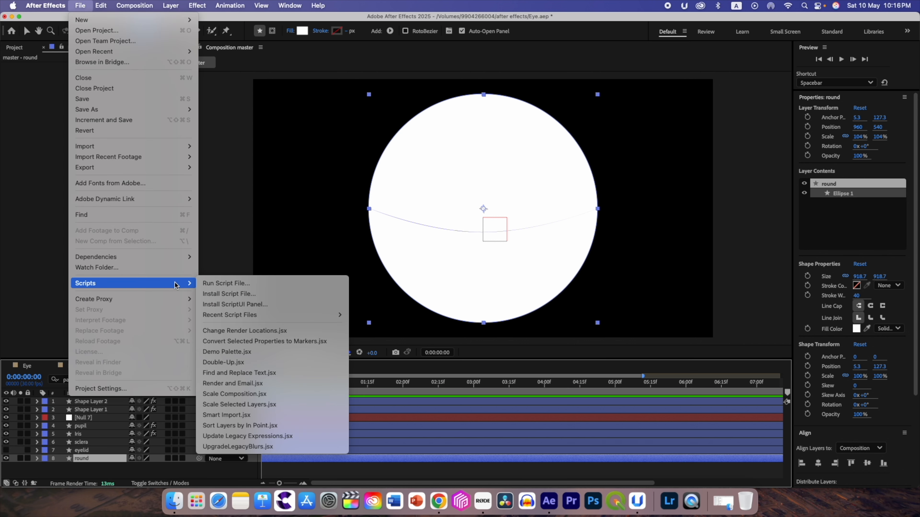
pyautogui.moveTo(262, 315)
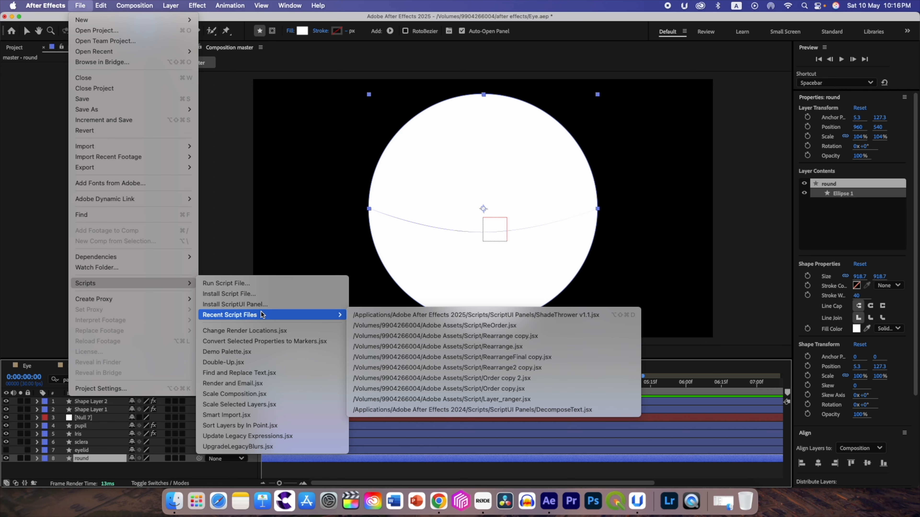
pyautogui.click(548, 314)
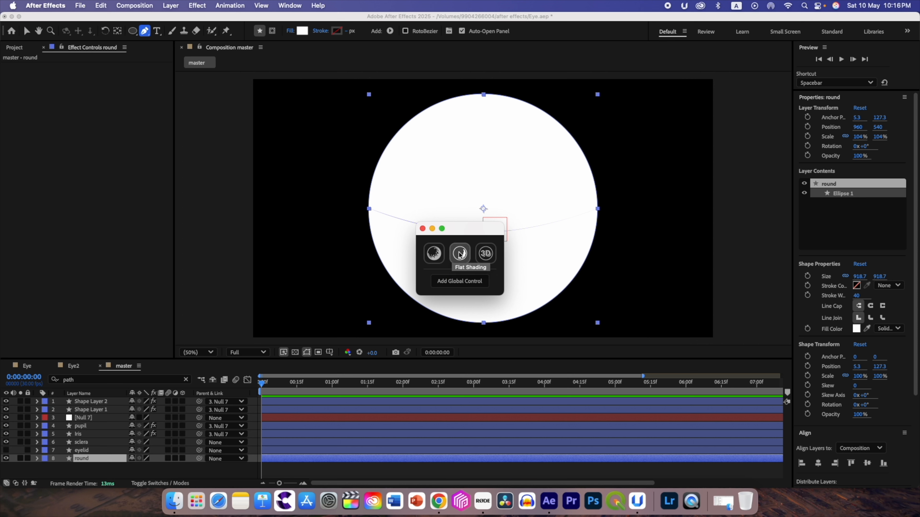
pyautogui.click(435, 254)
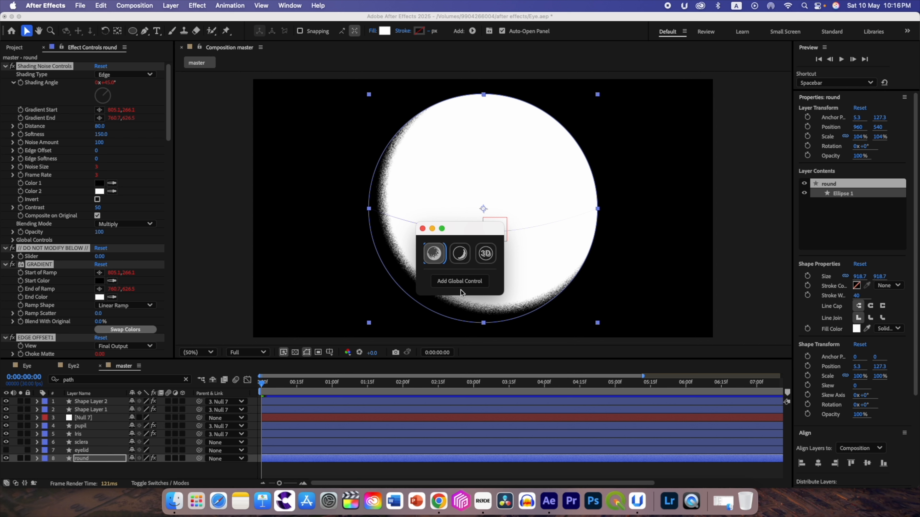
pyautogui.click(422, 229)
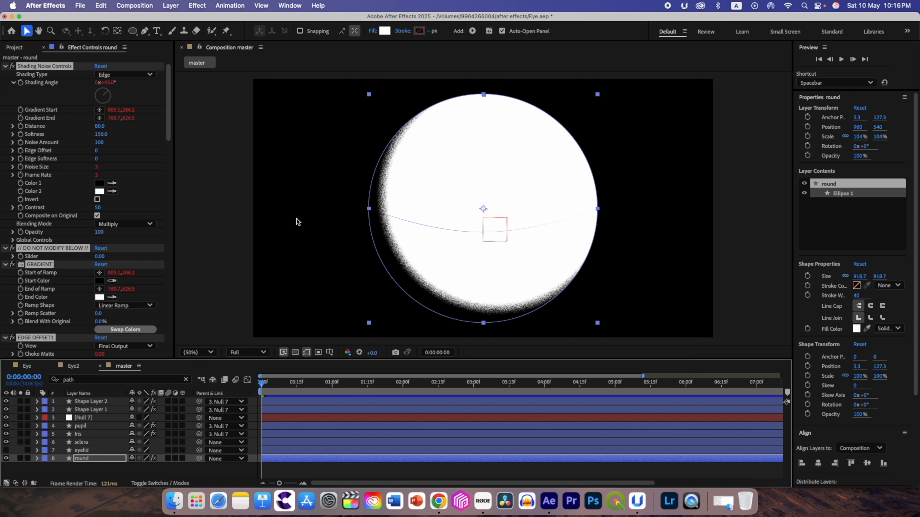
# - Set Color 1 of the round layer's noise shading to a light blue, about 6B78F8, with hue 235°
pyautogui.click(99, 183)
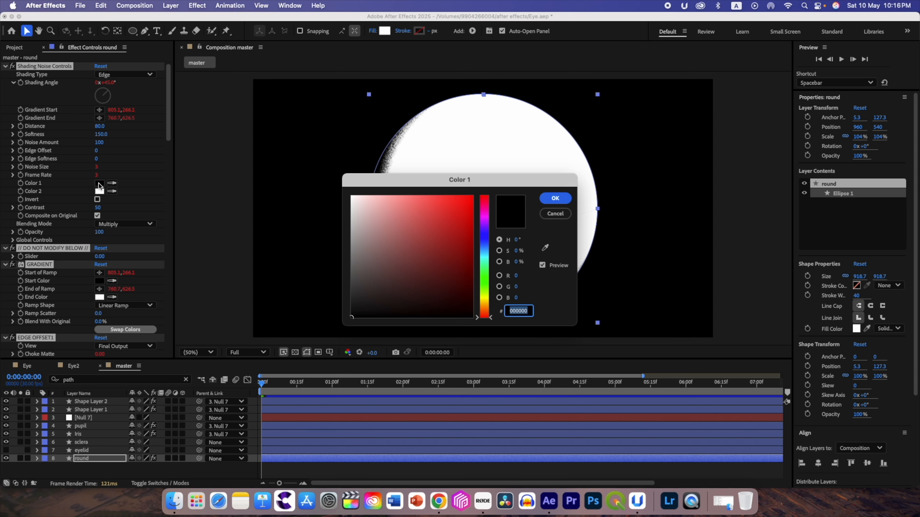
pyautogui.click(486, 239)
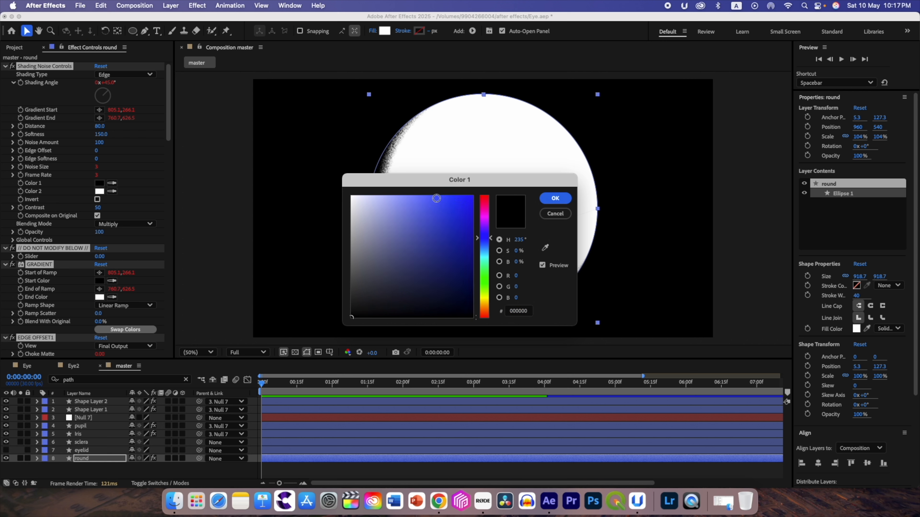
pyautogui.click(462, 201)
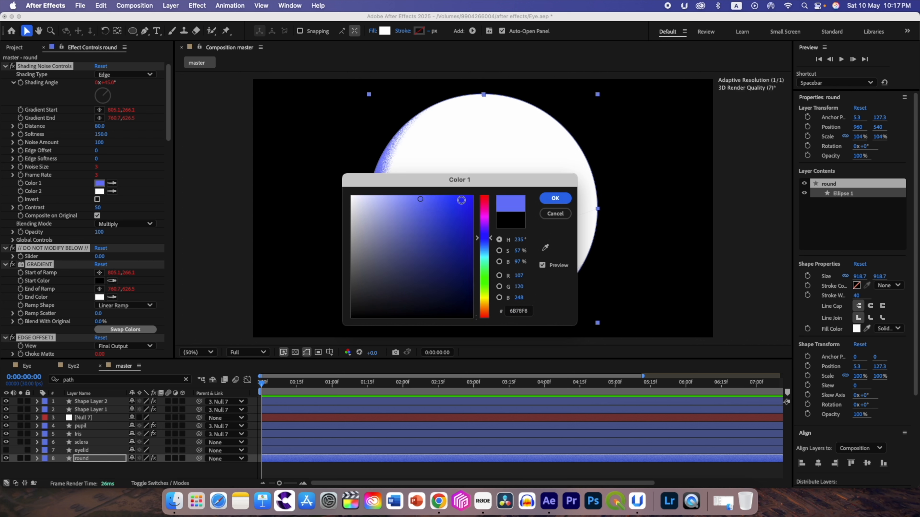
pyautogui.click(556, 198)
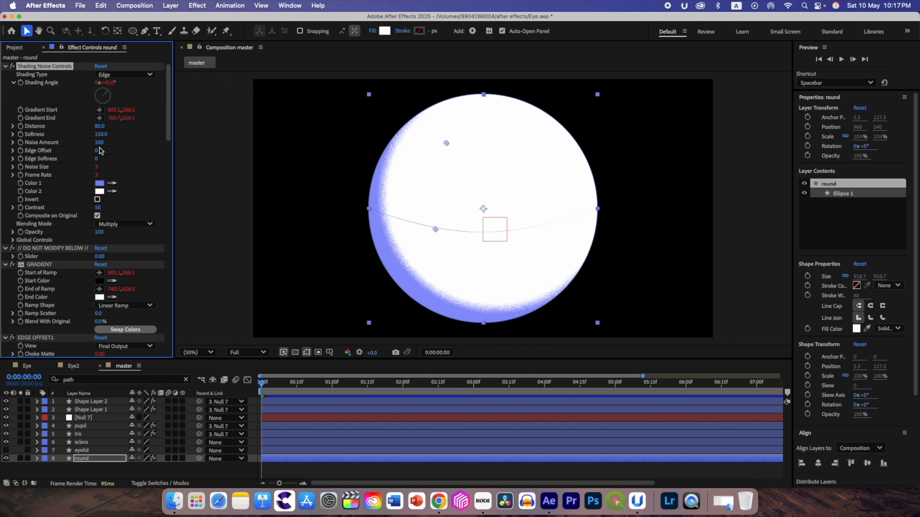
# - Make the round layer's shading Radial with noise amount 11, and move the gradient start to about 1027.7, 301.5
pyautogui.click(120, 75)
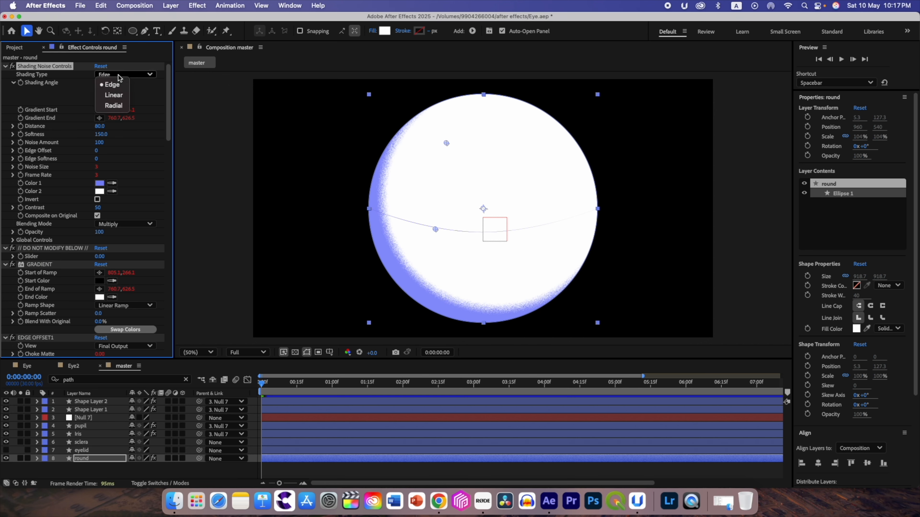
pyautogui.click(113, 106)
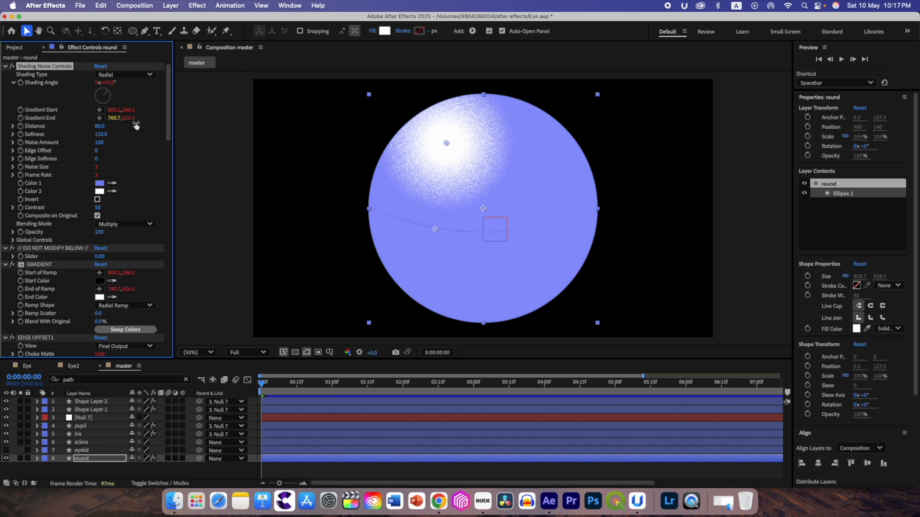
pyautogui.moveTo(100, 146); pyautogui.dragTo(87, 143)
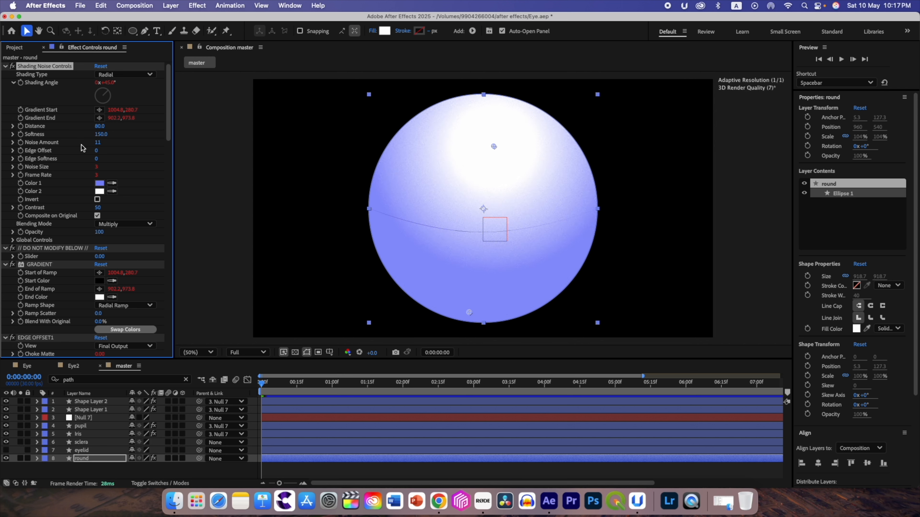
pyautogui.moveTo(490, 148); pyautogui.dragTo(497, 153)
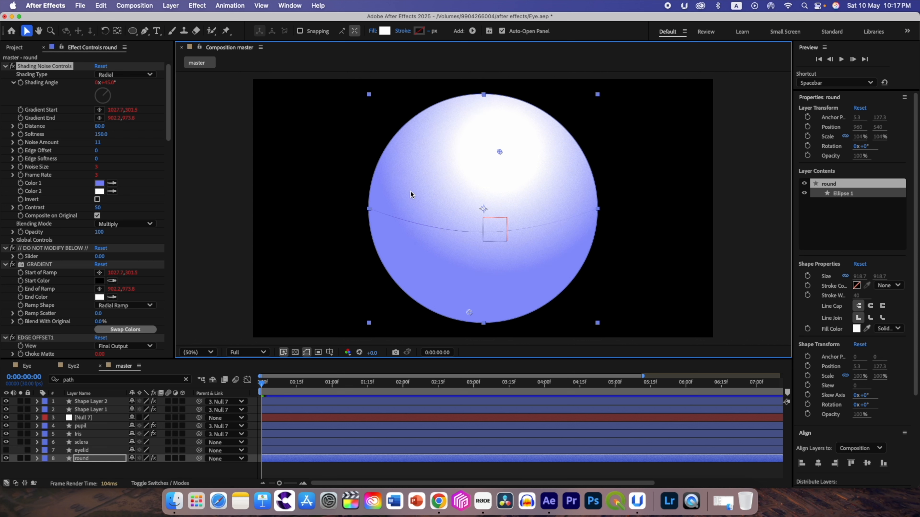
# - Set Color 2 of the round layer's shading to a muted lavender, about A6A6D0, with hue 239°
pyautogui.click(99, 192)
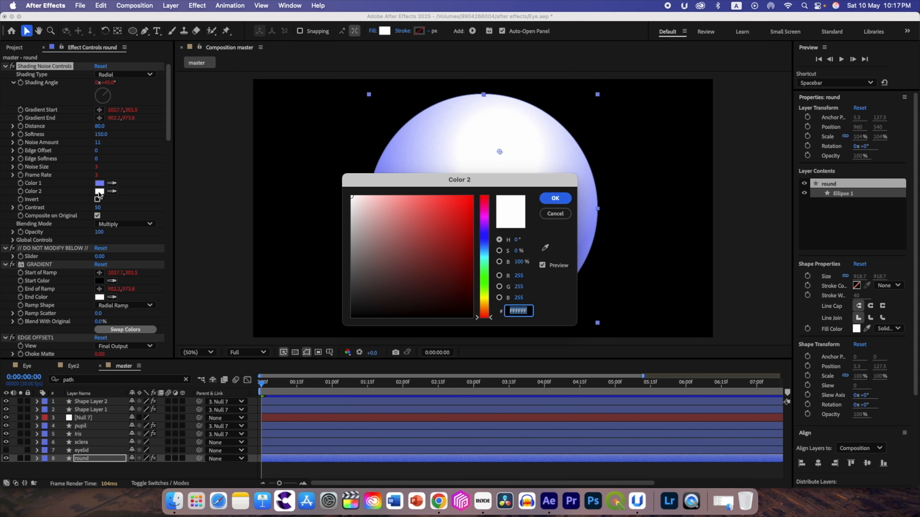
pyautogui.click(484, 238)
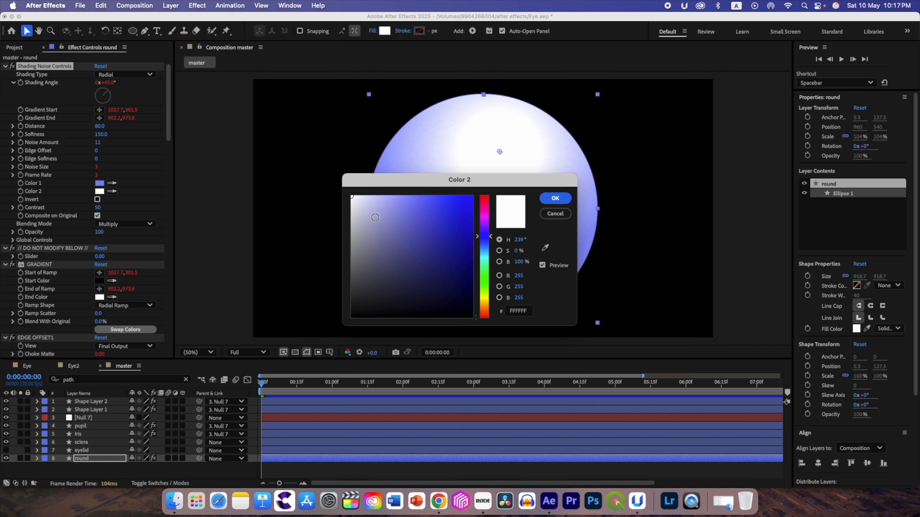
pyautogui.click(374, 217)
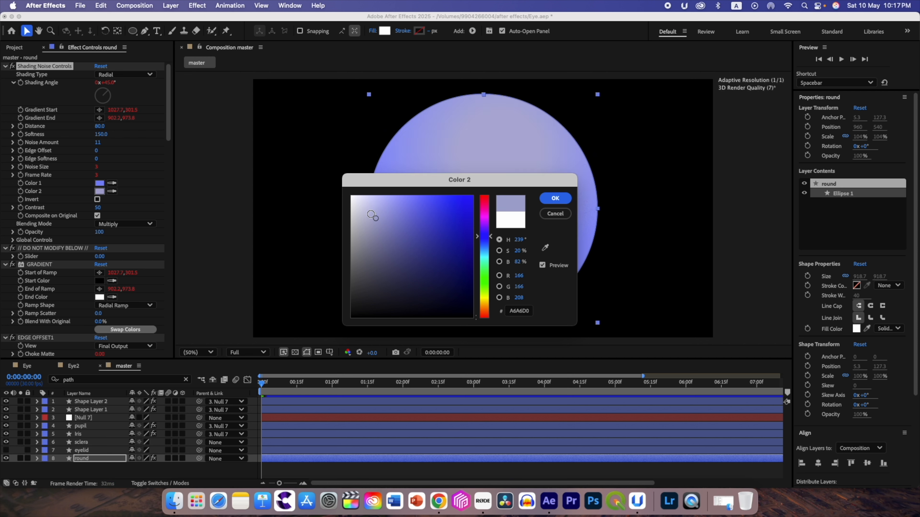
pyautogui.click(550, 200)
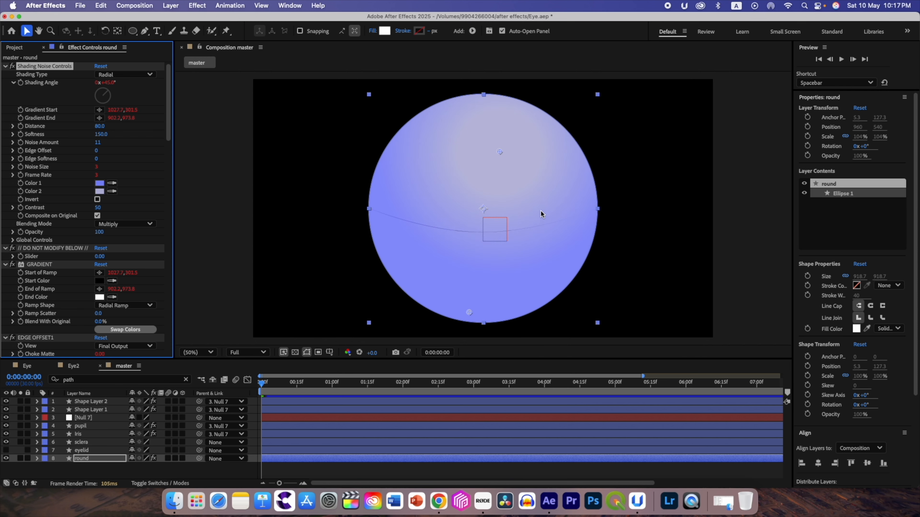
# - Deepen Color 1 of the round layer's shading to the stronger blue 4958F2
pyautogui.click(99, 183)
pyautogui.click(436, 202)
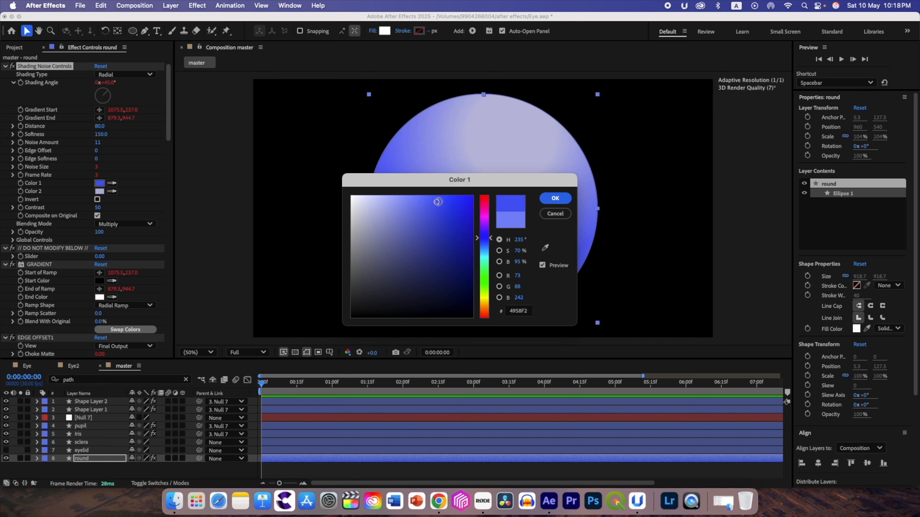
pyautogui.click(555, 198)
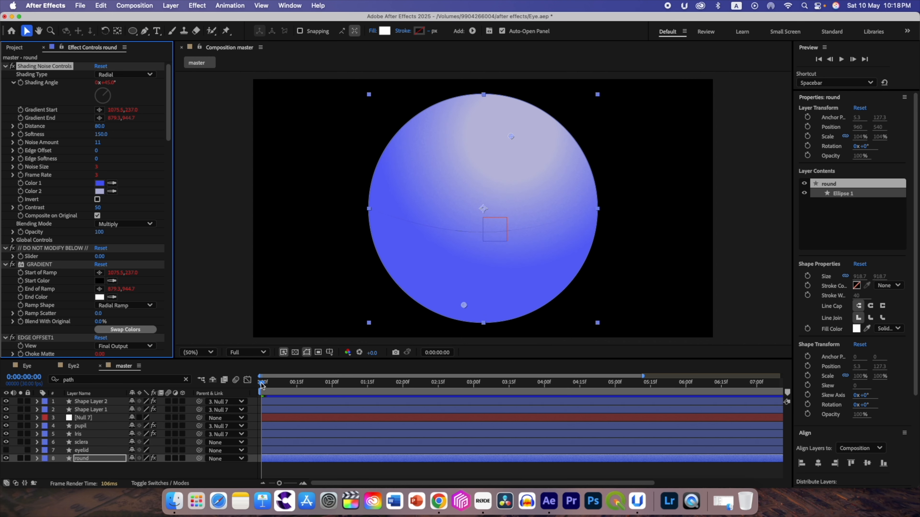
# - Preview the composition from its start to check the shaded round shape
pyautogui.moveTo(260, 387)
pyautogui.mouseDown()
pyautogui.moveTo(320, 389)
pyautogui.moveTo(262, 392)
pyautogui.mouseUp()
pyautogui.press('space')
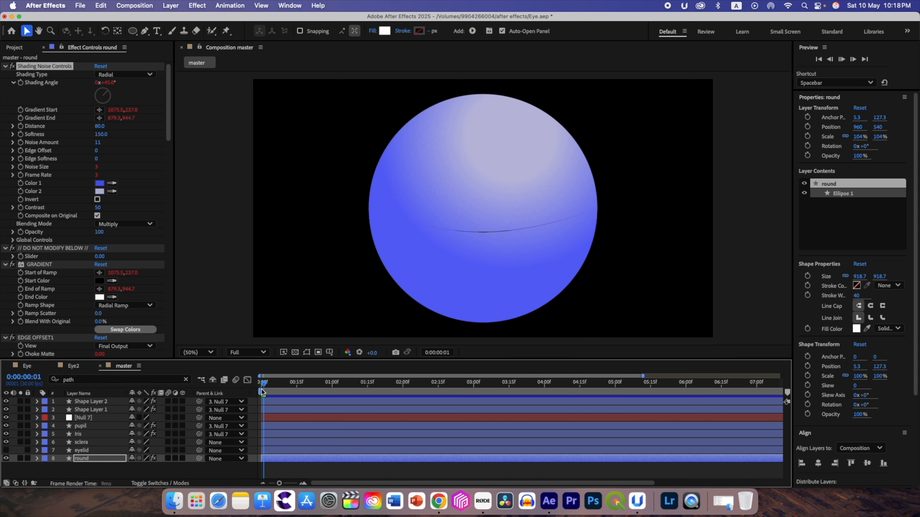
pyautogui.press('space')
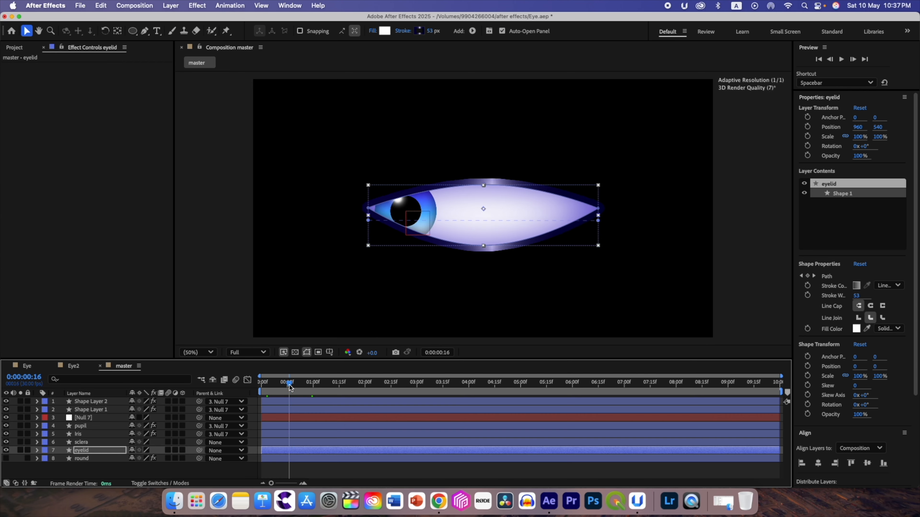
# - At 0:00:00:13, change the line join of the eyelid's gradient stroke to Miter Join
pyautogui.moveTo(289, 387)
pyautogui.mouseDown()
pyautogui.moveTo(270, 388)
pyautogui.moveTo(284, 387)
pyautogui.mouseUp()
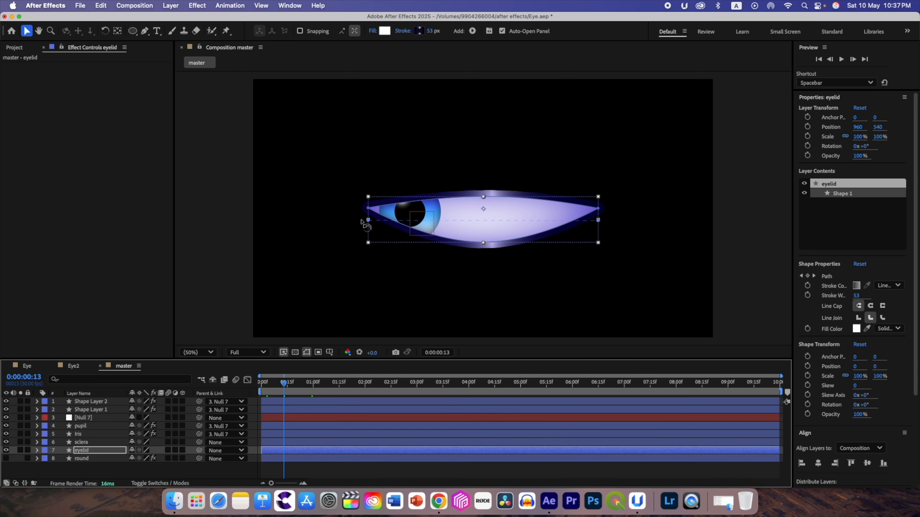
pyautogui.click(38, 451)
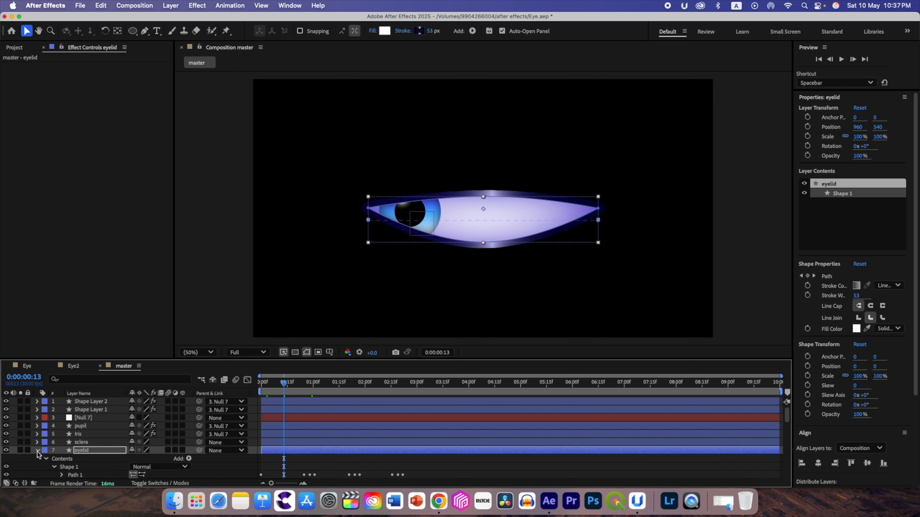
pyautogui.scroll(-2, 70, 468)
pyautogui.click(61, 435)
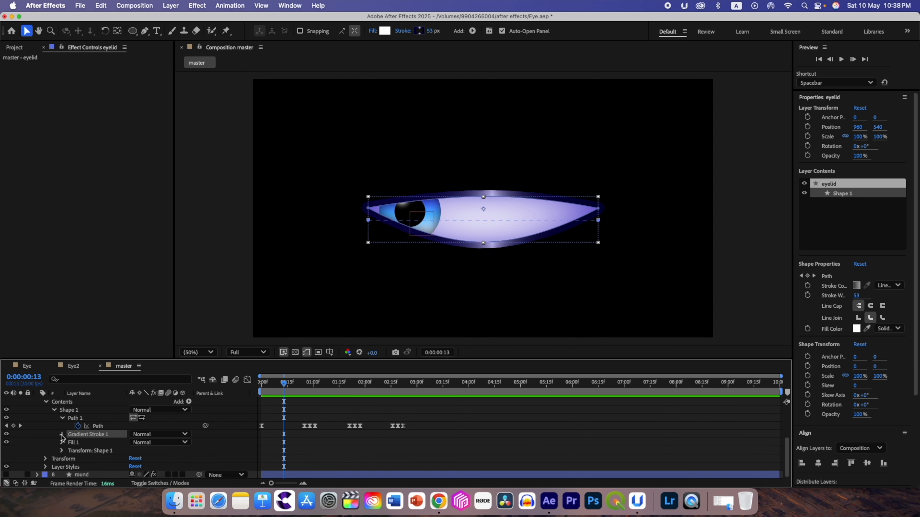
pyautogui.scroll(-3, 71, 441)
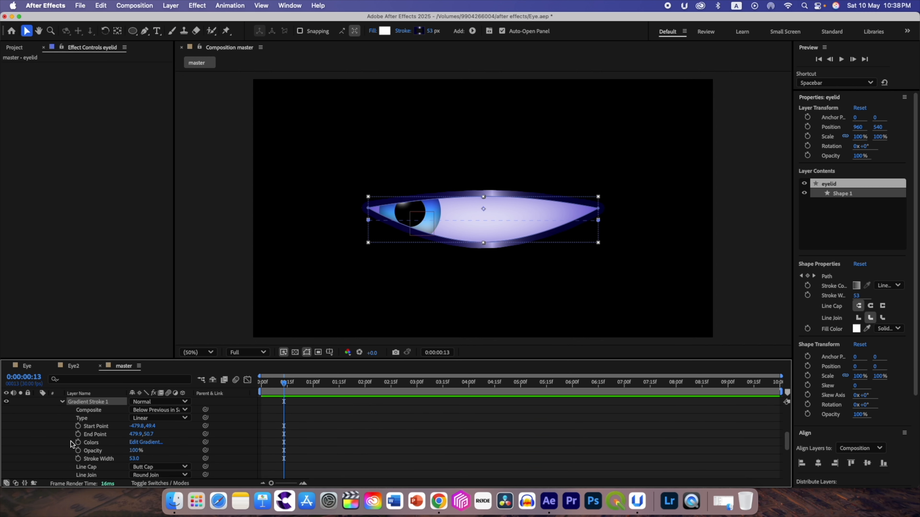
pyautogui.scroll(-3, 71, 441)
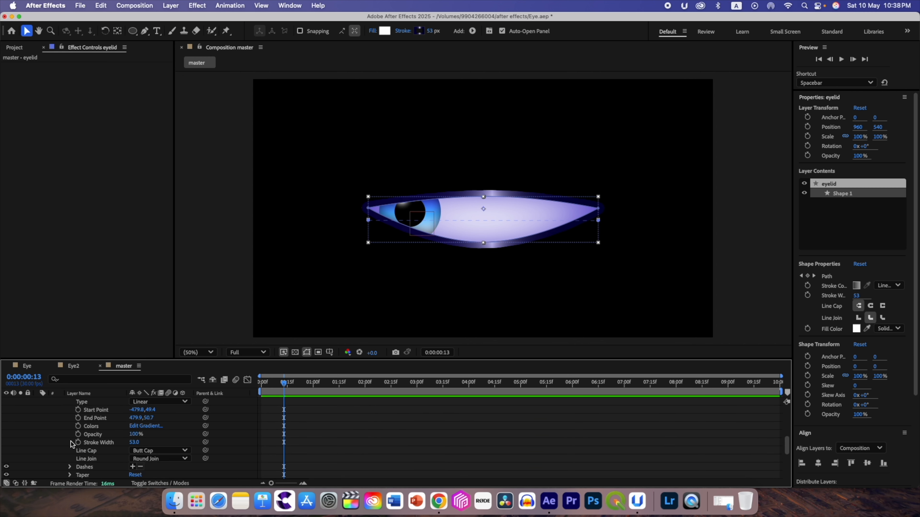
pyautogui.click(168, 452)
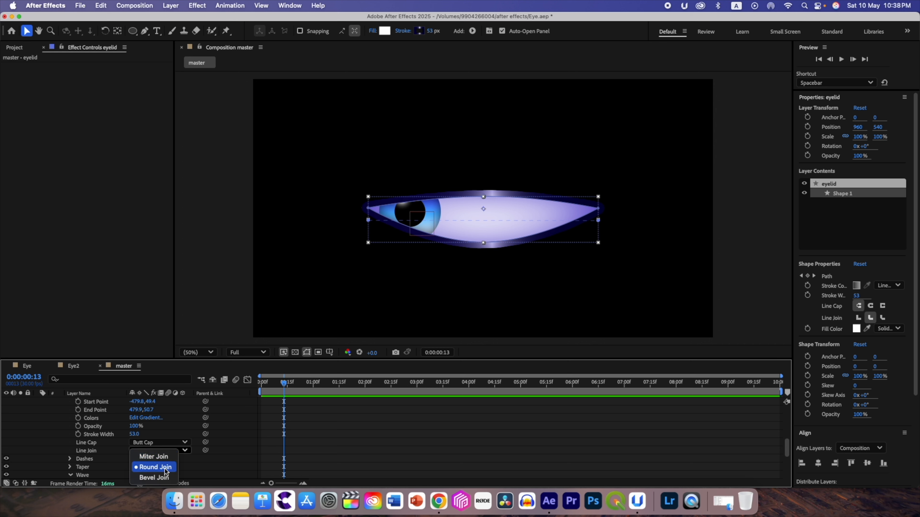
pyautogui.click(165, 457)
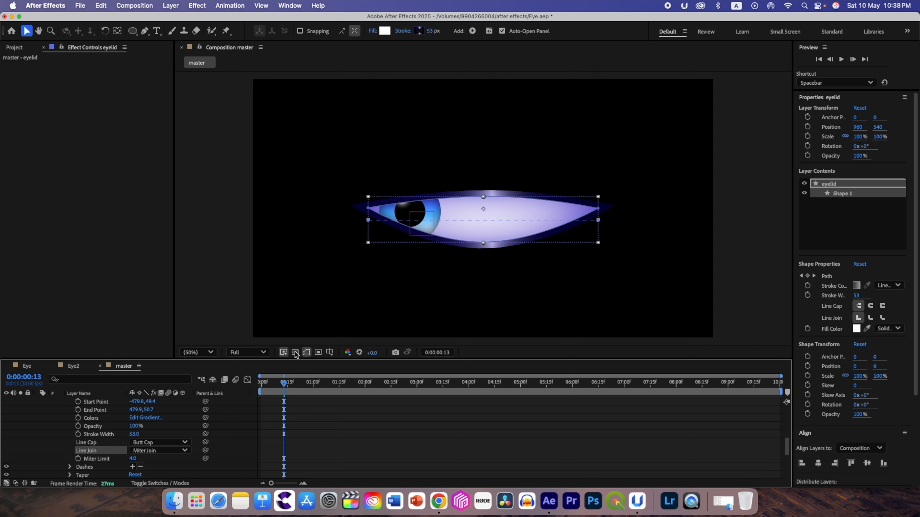
# - Move the current time to 0:00:00:16 to check the eyelid corners, and collapse the eyelid layer's properties
pyautogui.moveTo(284, 382)
pyautogui.mouseDown()
pyautogui.moveTo(273, 384)
pyautogui.moveTo(310, 389)
pyautogui.moveTo(279, 389)
pyautogui.moveTo(287, 388)
pyautogui.mouseUp()
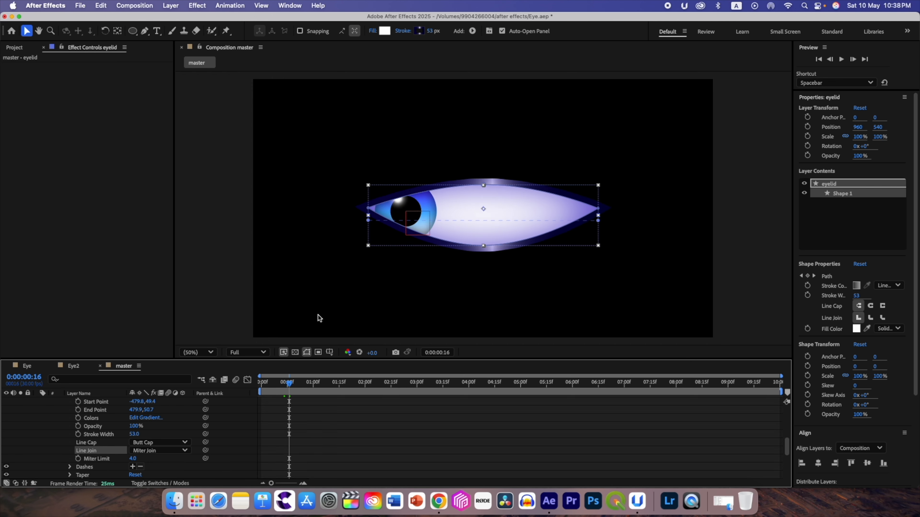
pyautogui.scroll(10, 82, 429)
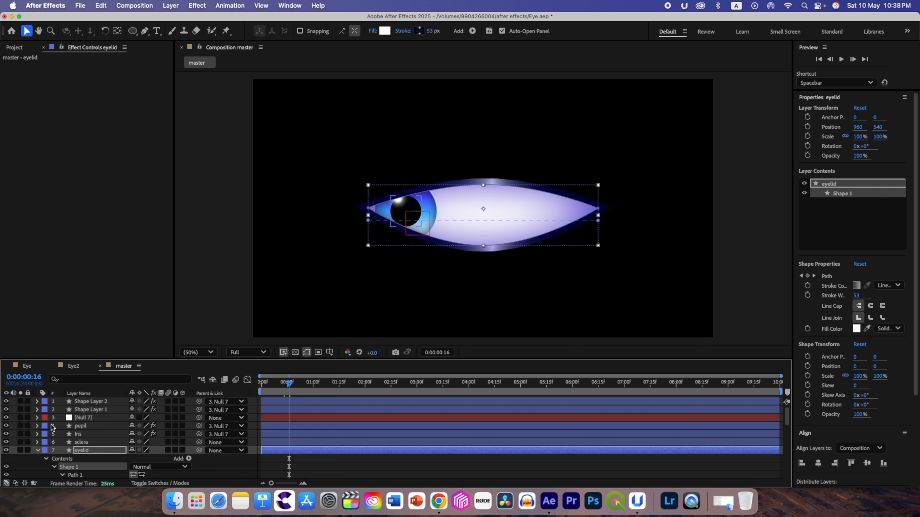
pyautogui.click(37, 450)
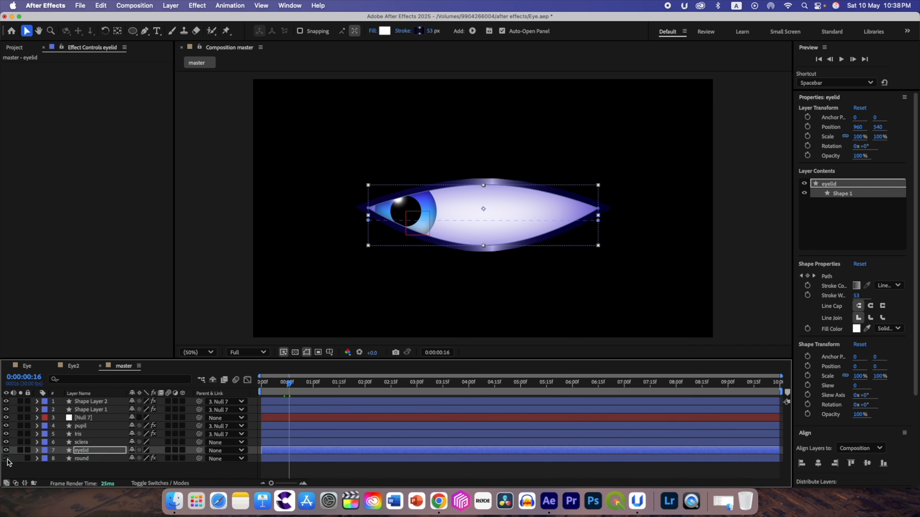